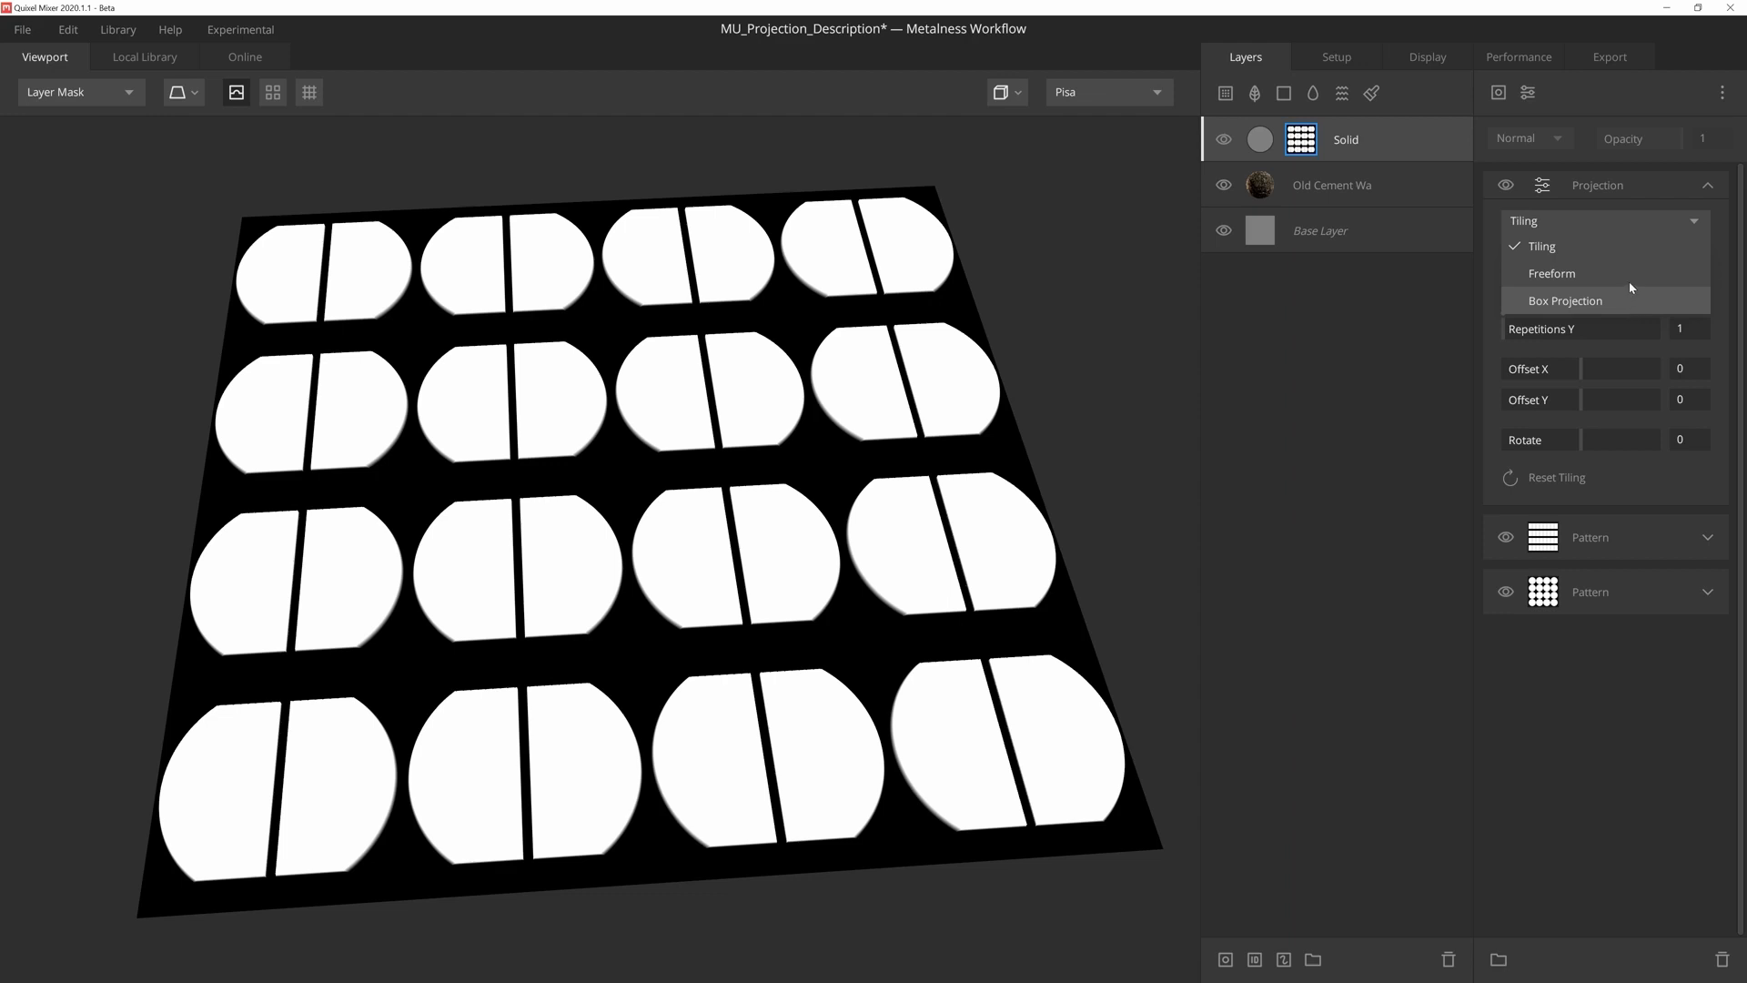
# - Use Tiling for the mask's projection, try Tile X, and finish with Tile XY and 3 repetitions in both X and Y
pyautogui.click(1626, 244)
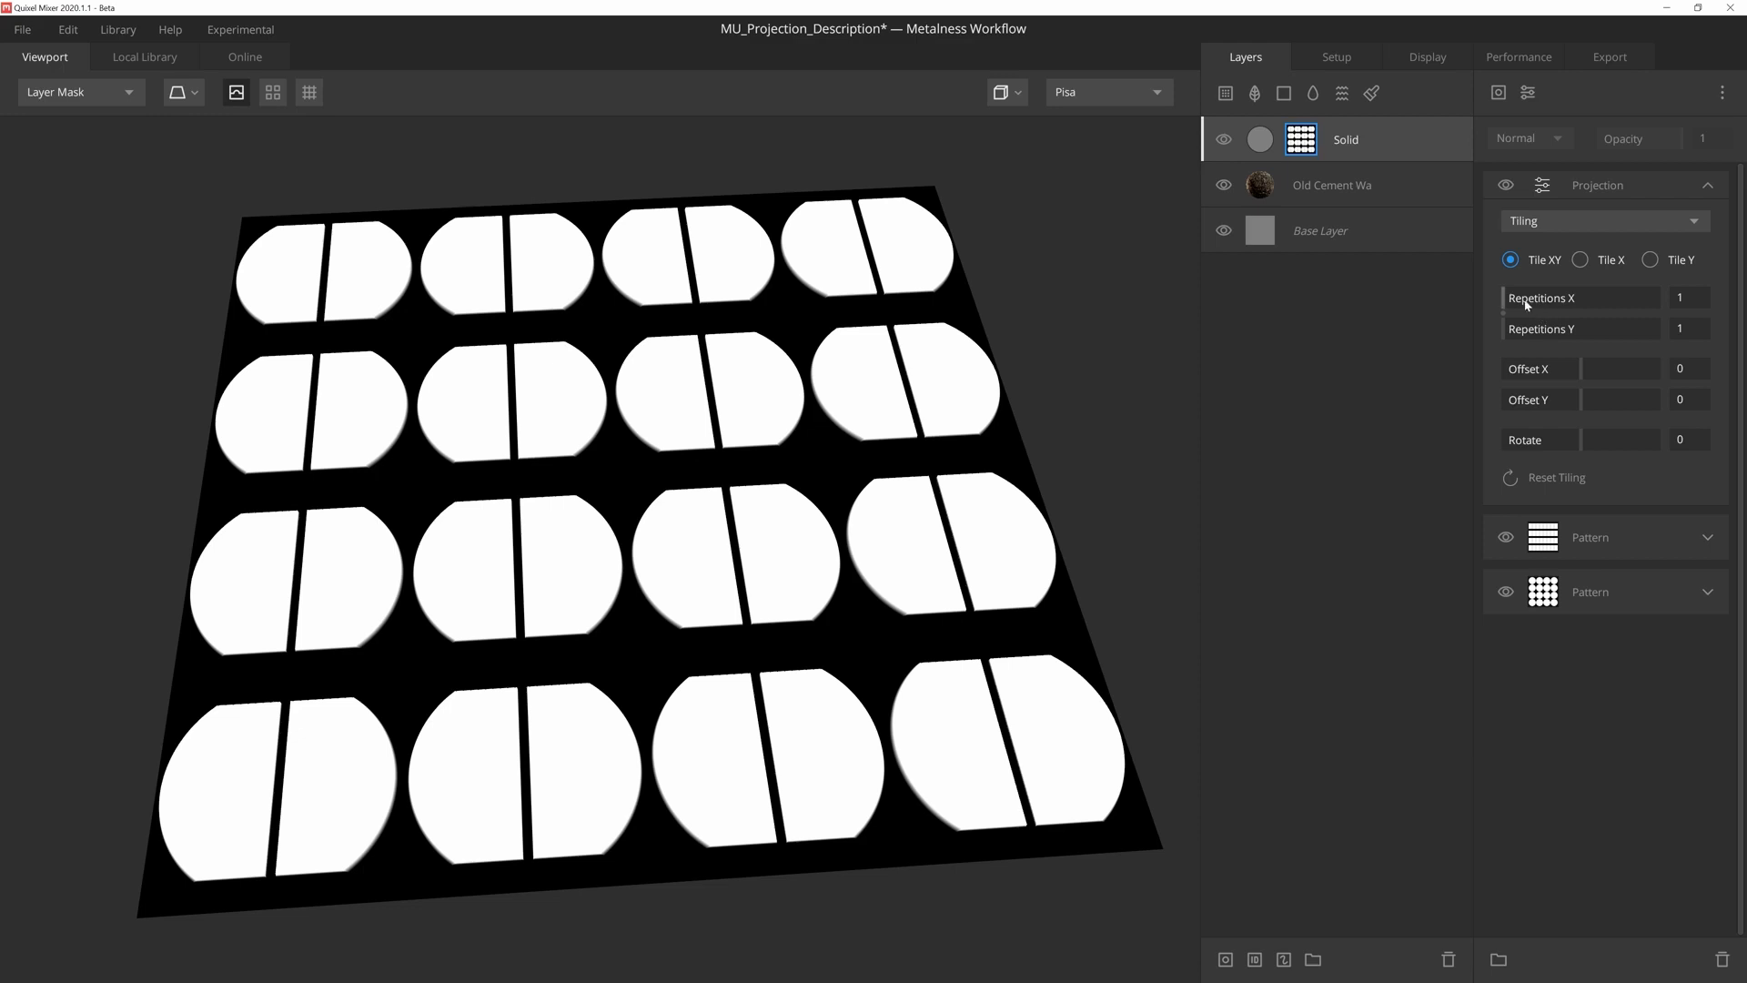
pyautogui.moveTo(1507, 301)
pyautogui.mouseDown()
pyautogui.moveTo(1536, 331)
pyautogui.moveTo(1505, 329)
pyautogui.moveTo(1547, 318)
pyautogui.moveTo(1507, 316)
pyautogui.mouseUp()
pyautogui.moveTo(1513, 308); pyautogui.dragTo(1505, 316)
pyautogui.click(1581, 261)
pyautogui.moveTo(1506, 298); pyautogui.dragTo(1526, 332)
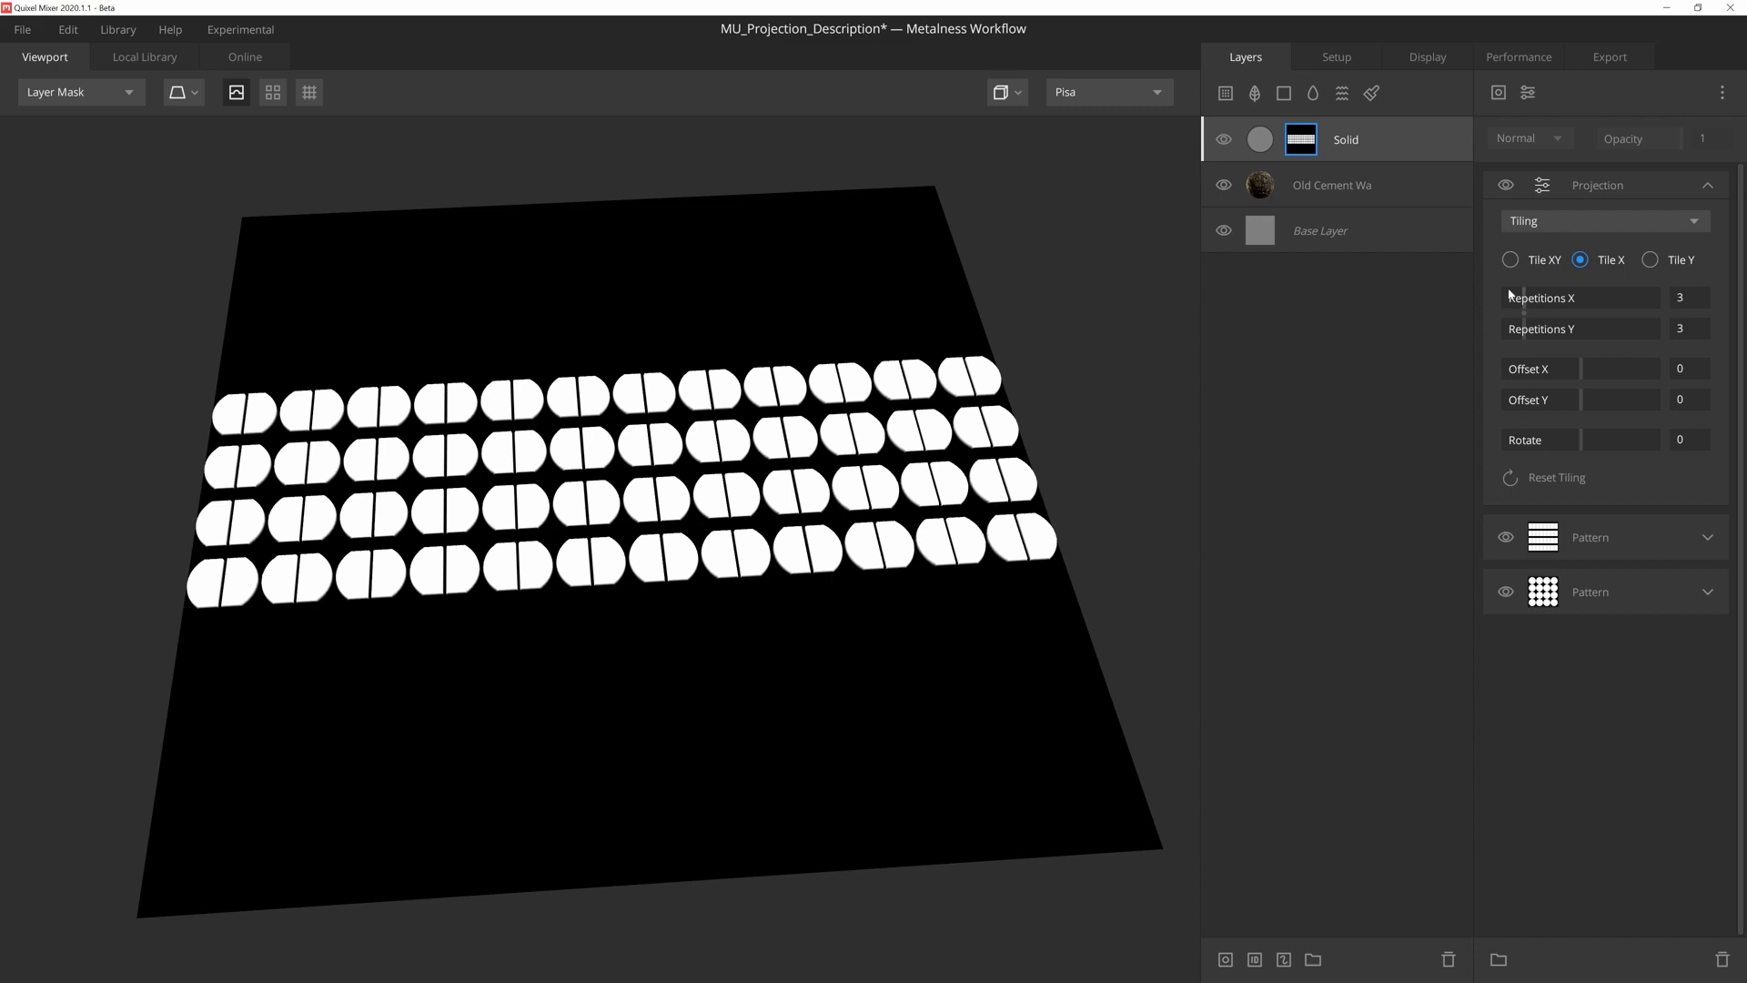
pyautogui.click(1513, 262)
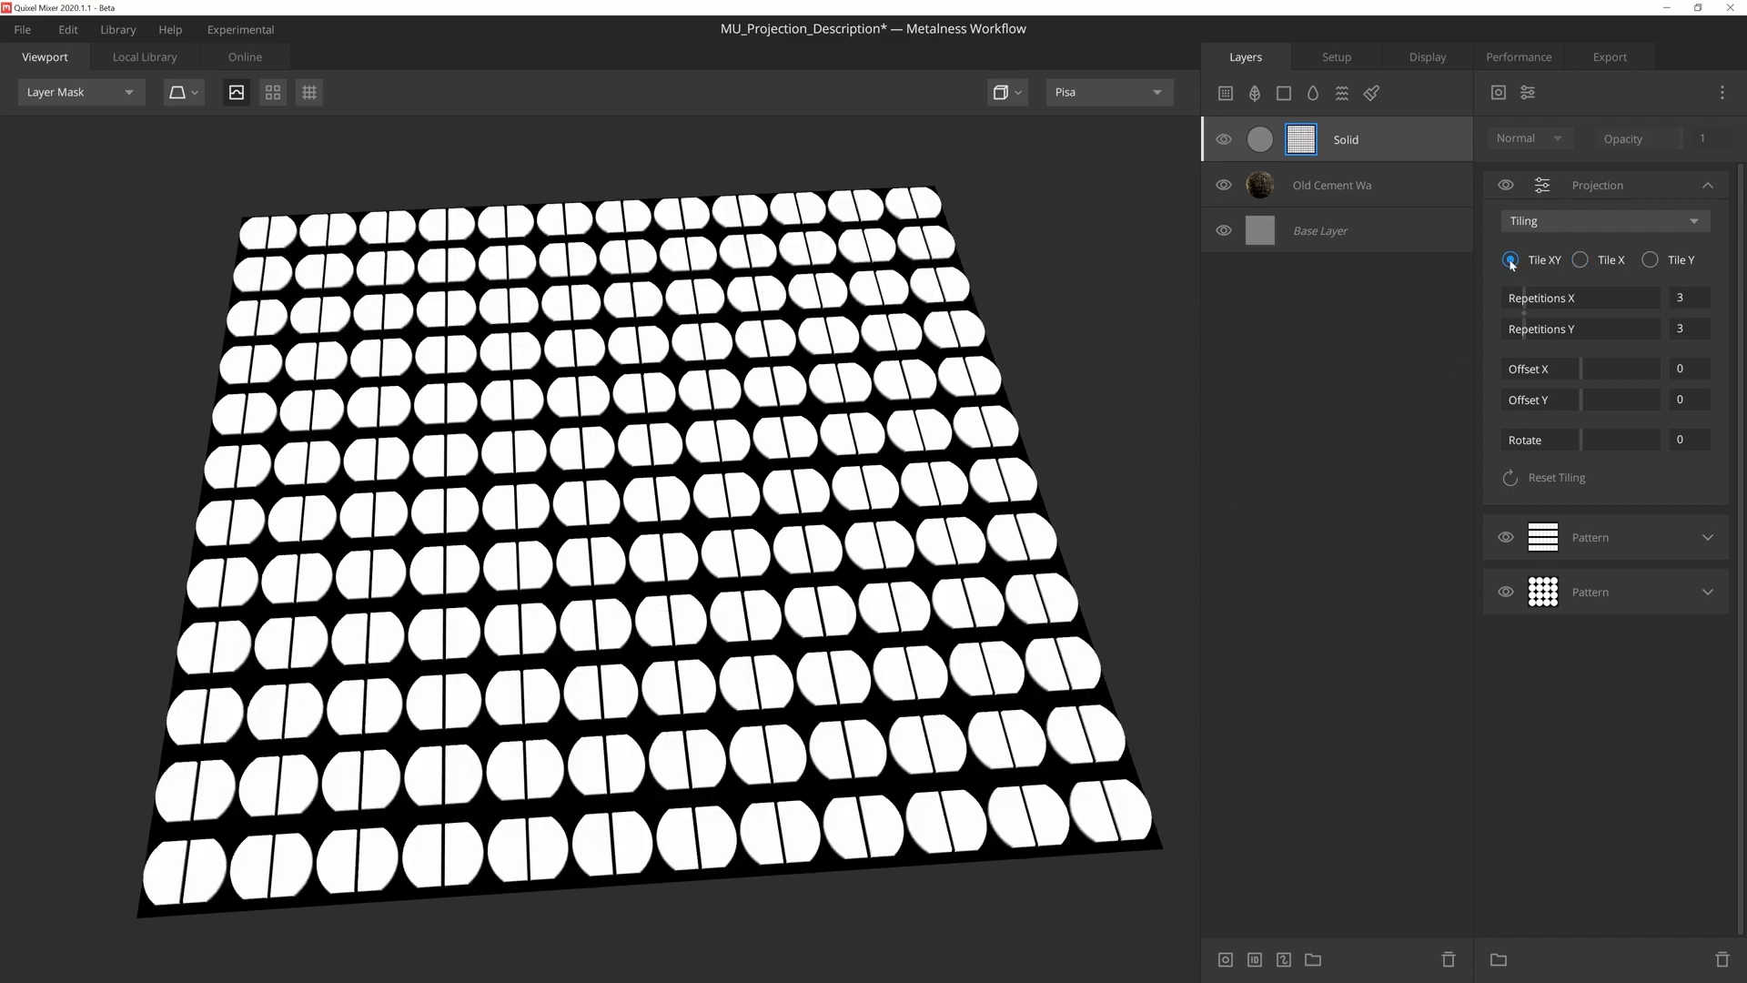
# - Offset the tiled projection by 0.006 in X and -0.018 in Y, and check it in the tiled viewport preview
pyautogui.moveTo(1584, 367)
pyautogui.mouseDown()
pyautogui.moveTo(1597, 364)
pyautogui.moveTo(1557, 397)
pyautogui.moveTo(1581, 397)
pyautogui.mouseUp()
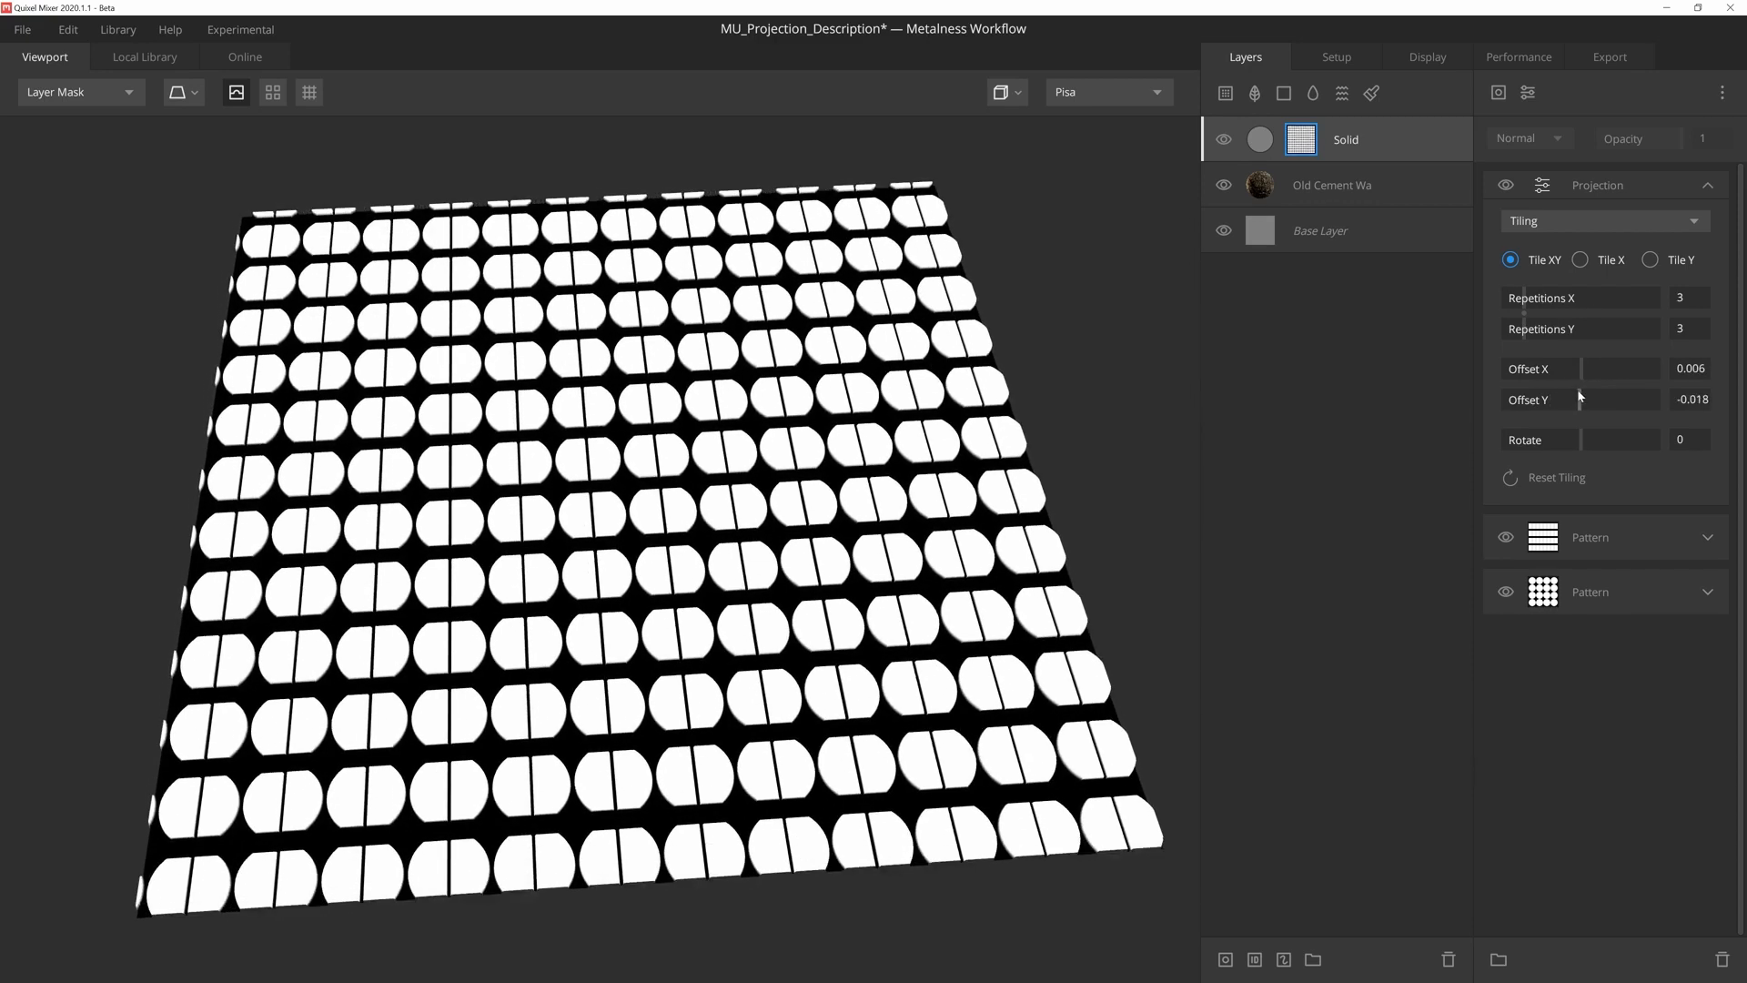
pyautogui.moveTo(1596, 435)
pyautogui.mouseDown()
pyautogui.moveTo(1645, 439)
pyautogui.moveTo(1509, 440)
pyautogui.moveTo(1581, 443)
pyautogui.mouseUp()
pyautogui.press('t')
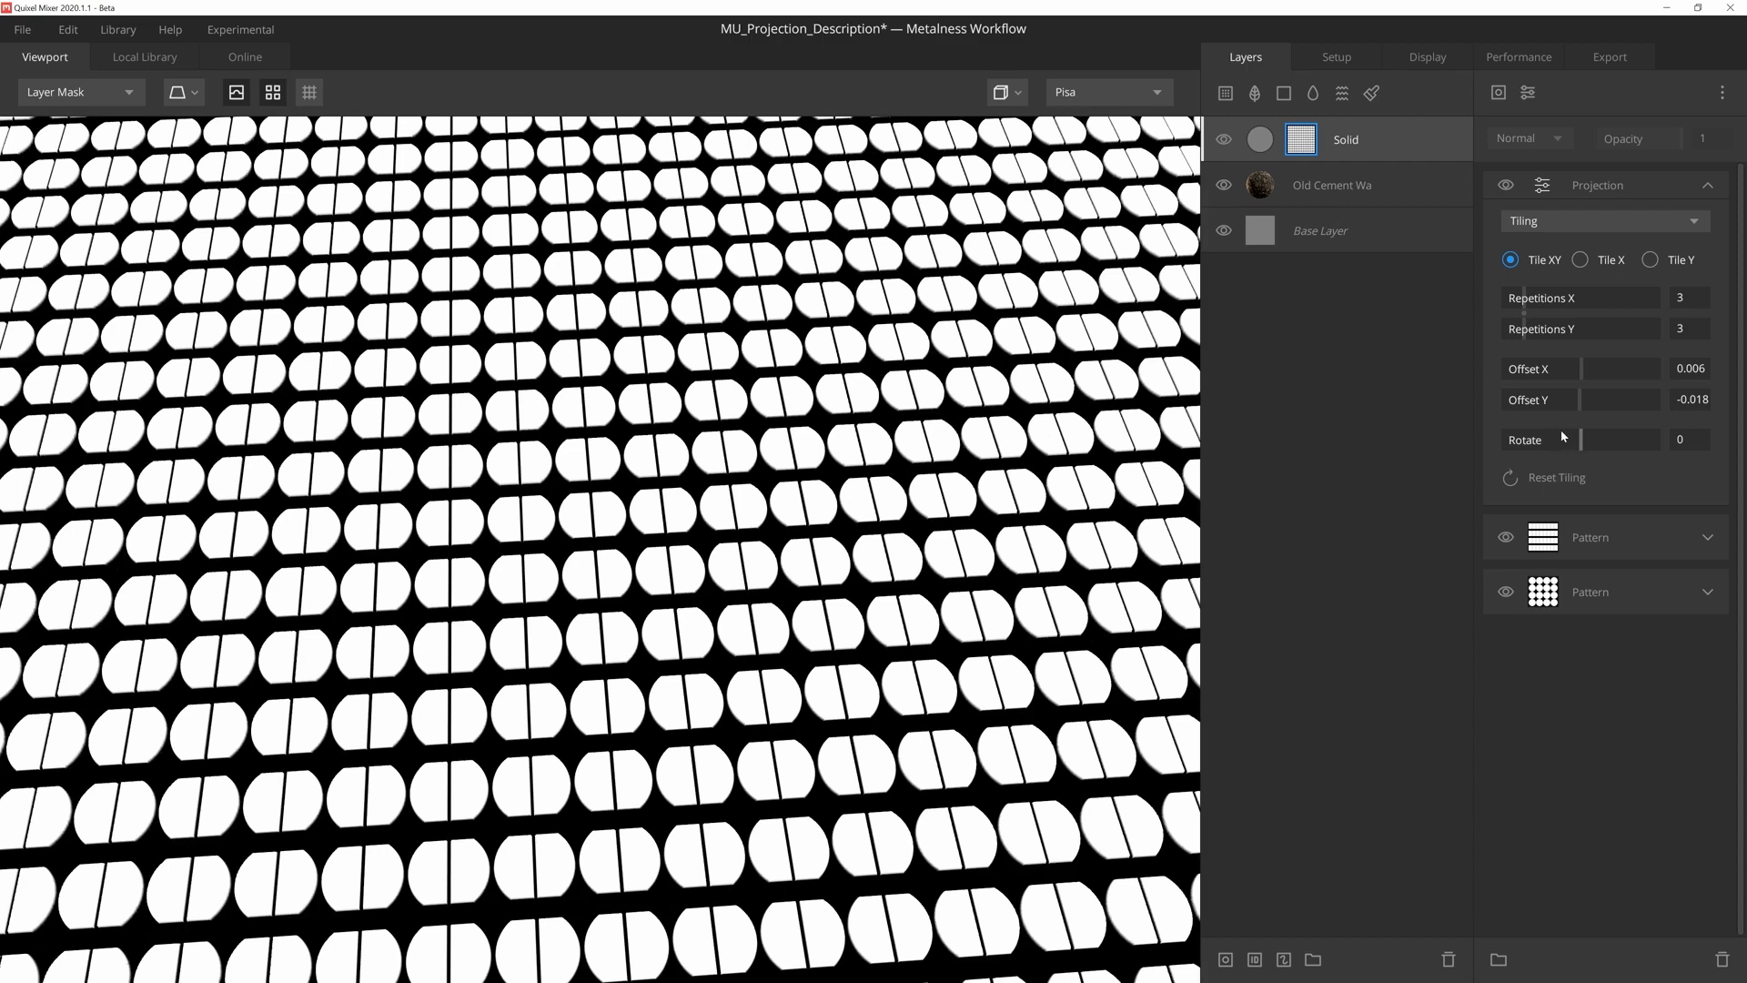
pyautogui.press('t')
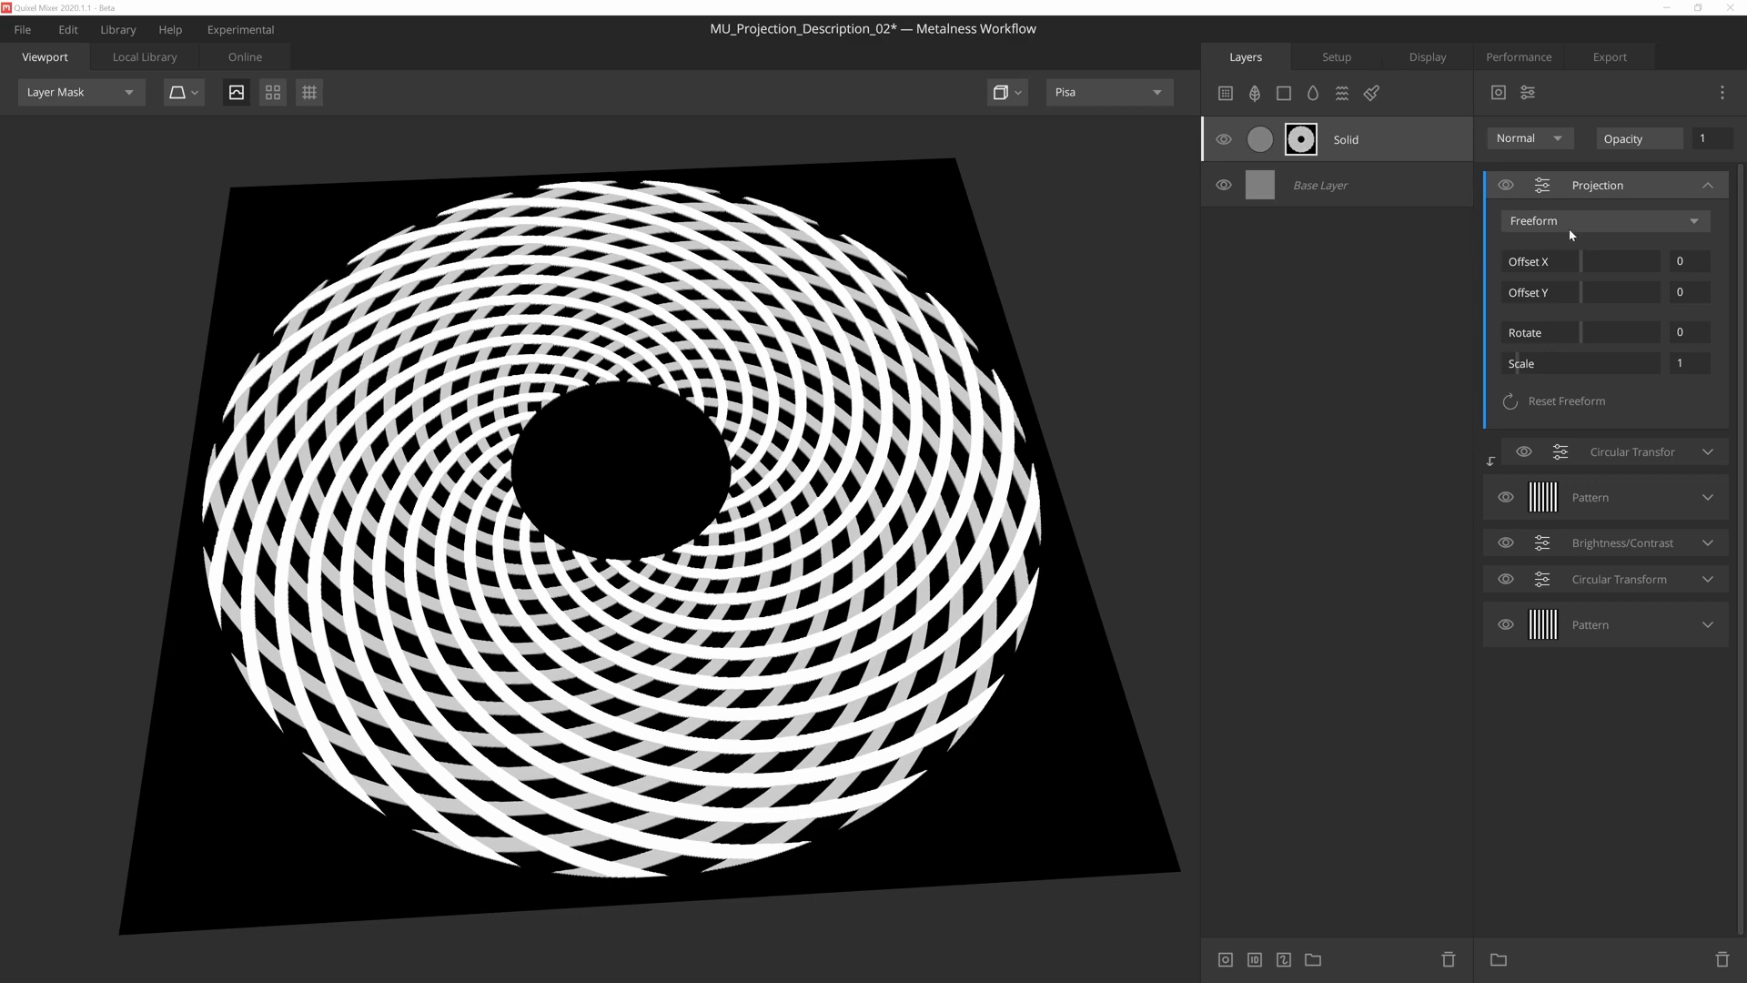
# - Try Freeform projection offsets of -0.216 in X and -0.129 in Y, and reset both offsets to 0
pyautogui.moveTo(1577, 253)
pyautogui.mouseDown()
pyautogui.moveTo(1612, 262)
pyautogui.moveTo(1564, 263)
pyautogui.moveTo(1608, 293)
pyautogui.moveTo(1572, 287)
pyautogui.mouseUp()
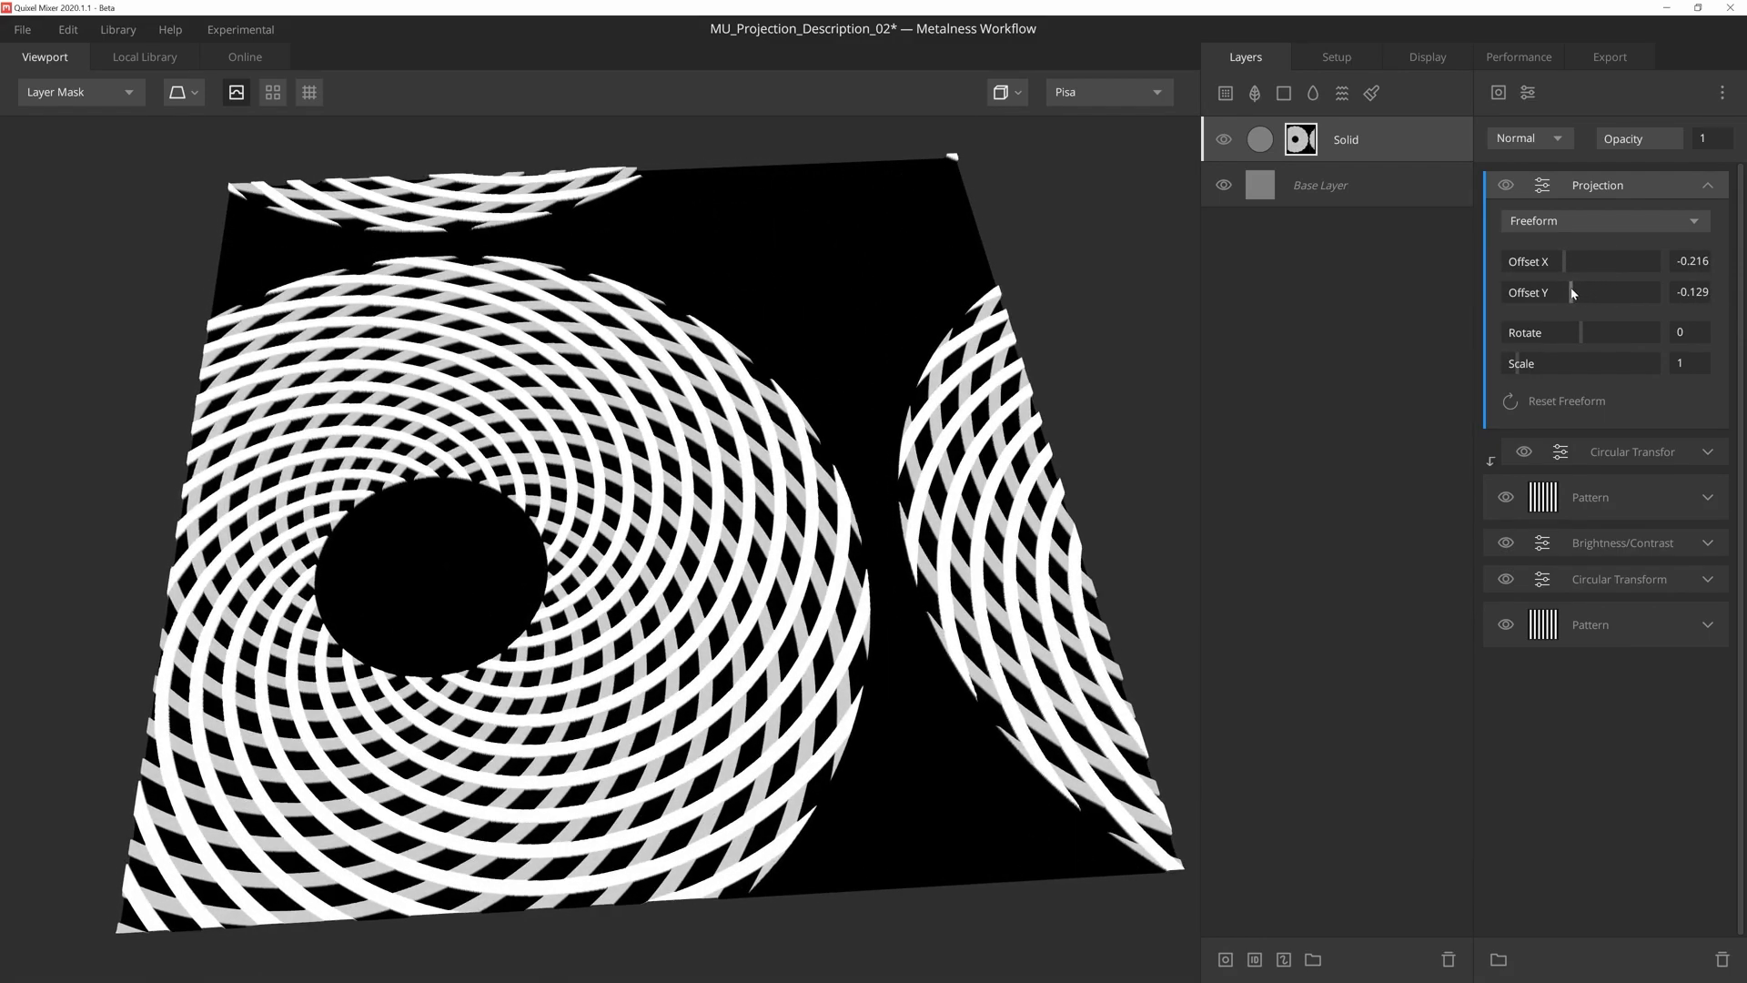
pyautogui.click(1695, 265)
pyautogui.write('0')
pyautogui.press('Tab')
pyautogui.write('0')
pyautogui.press('Tab')
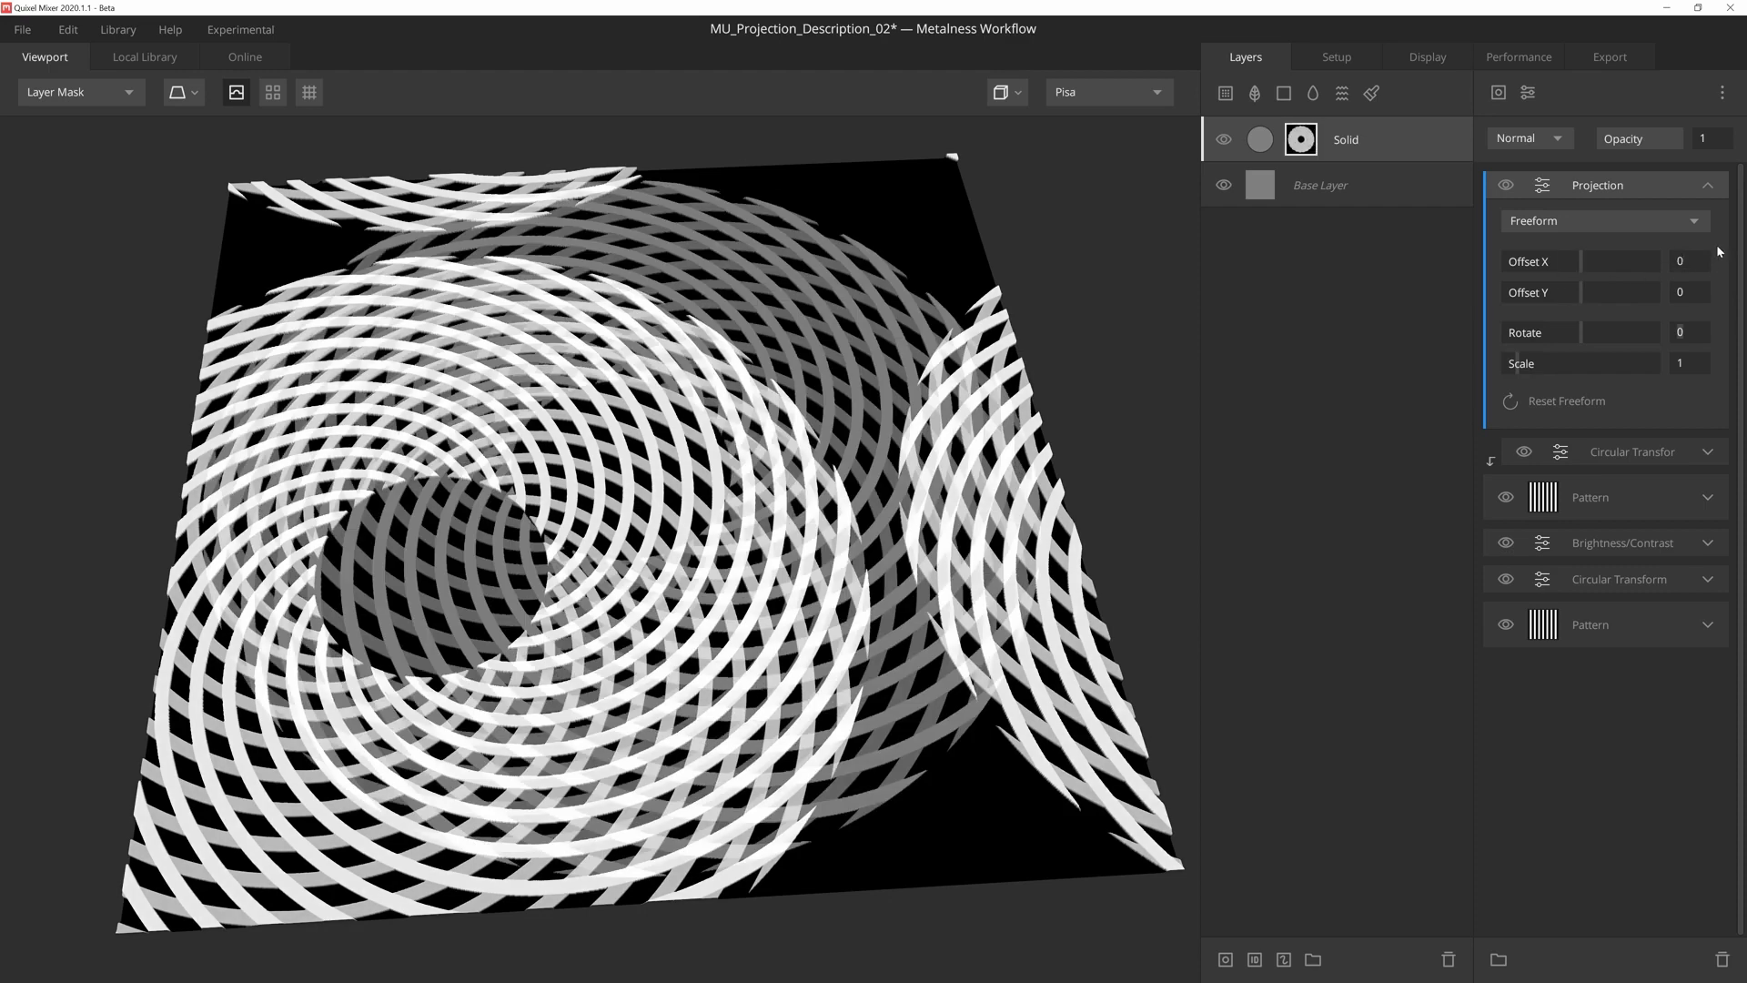
# - Rotate the circular pattern slightly in the positive direction with the Freeform projection's rotation
pyautogui.moveTo(1582, 333)
pyautogui.mouseDown()
pyautogui.moveTo(1623, 338)
pyautogui.moveTo(1507, 362)
pyautogui.moveTo(1607, 335)
pyautogui.moveTo(1593, 335)
pyautogui.mouseUp()
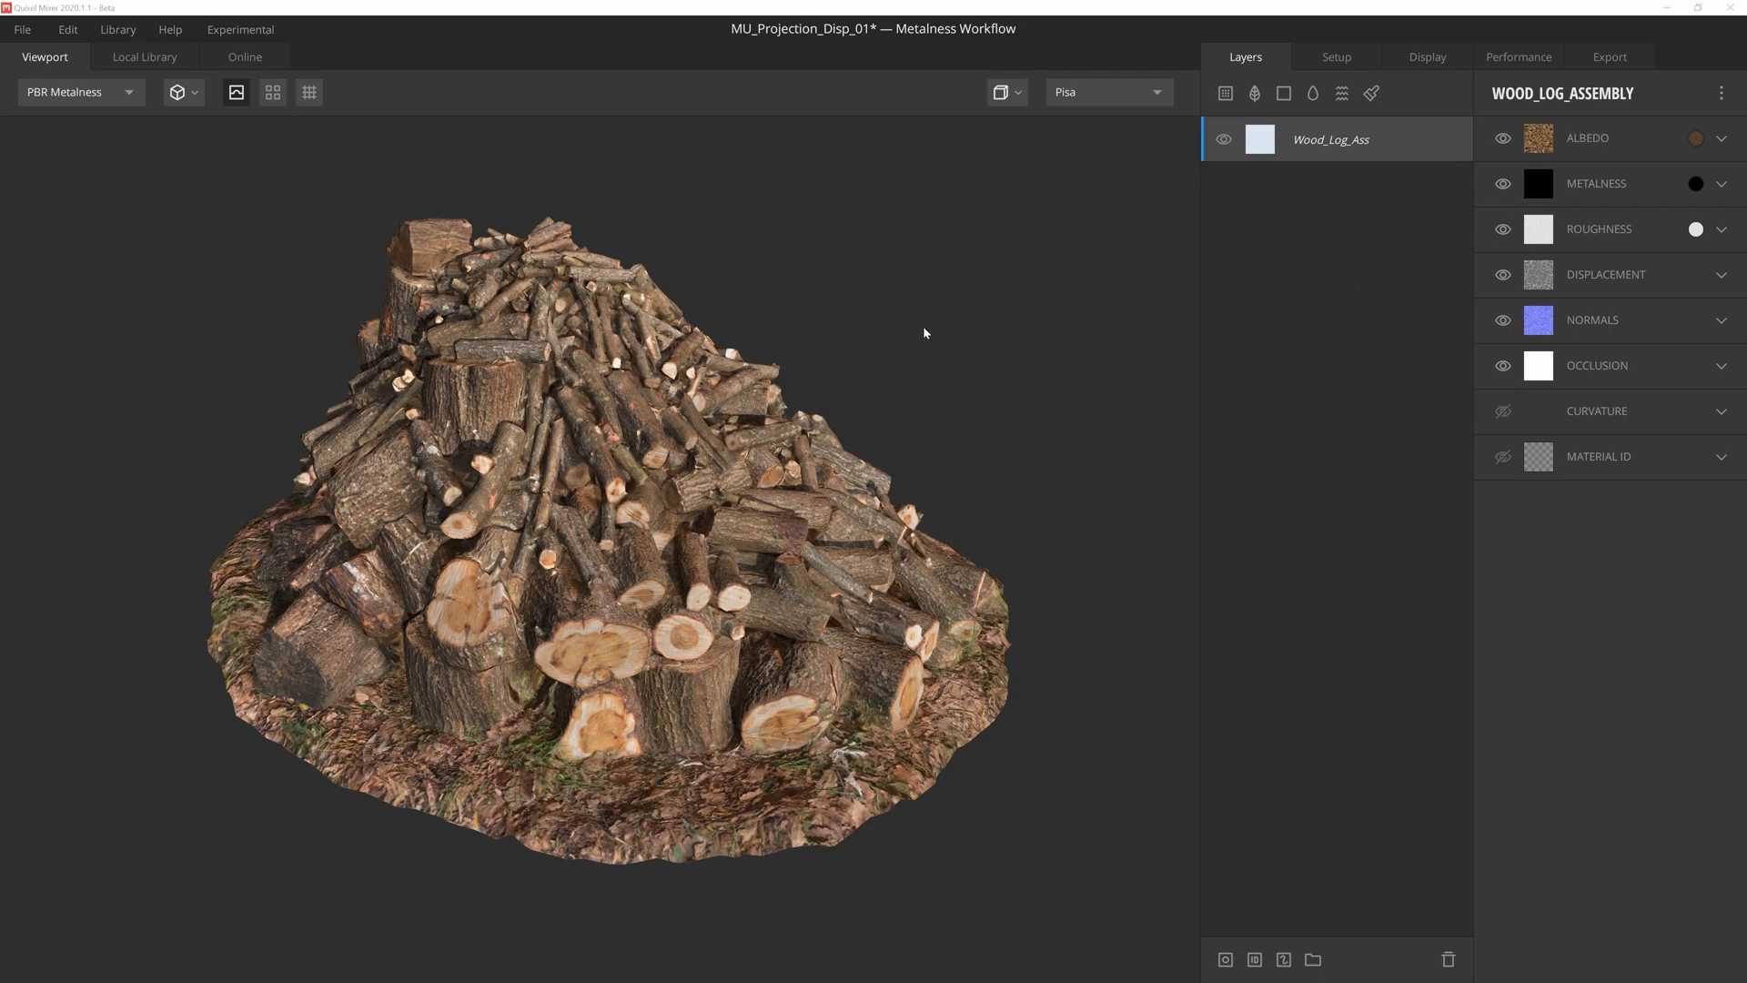
# - Add a Solid layer above the wood log assembly's base layer and give it an empty mask stack
pyautogui.moveTo(925, 333); pyautogui.dragTo(886, 341)
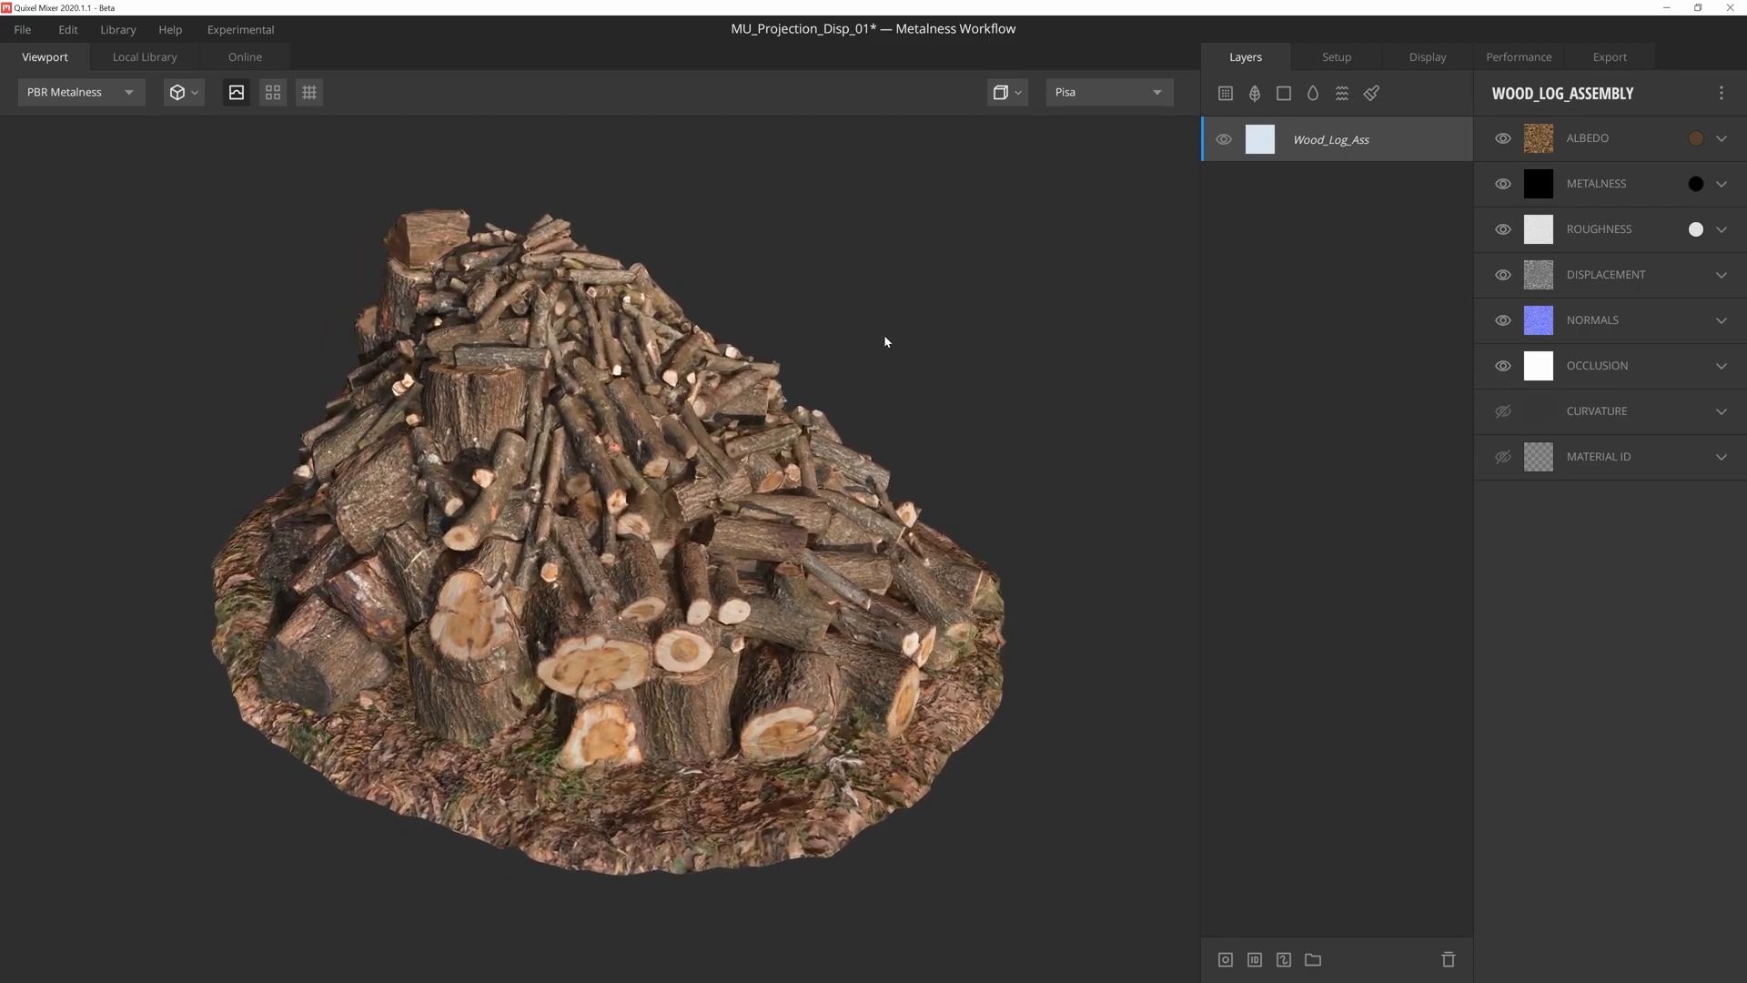
pyautogui.click(1284, 92)
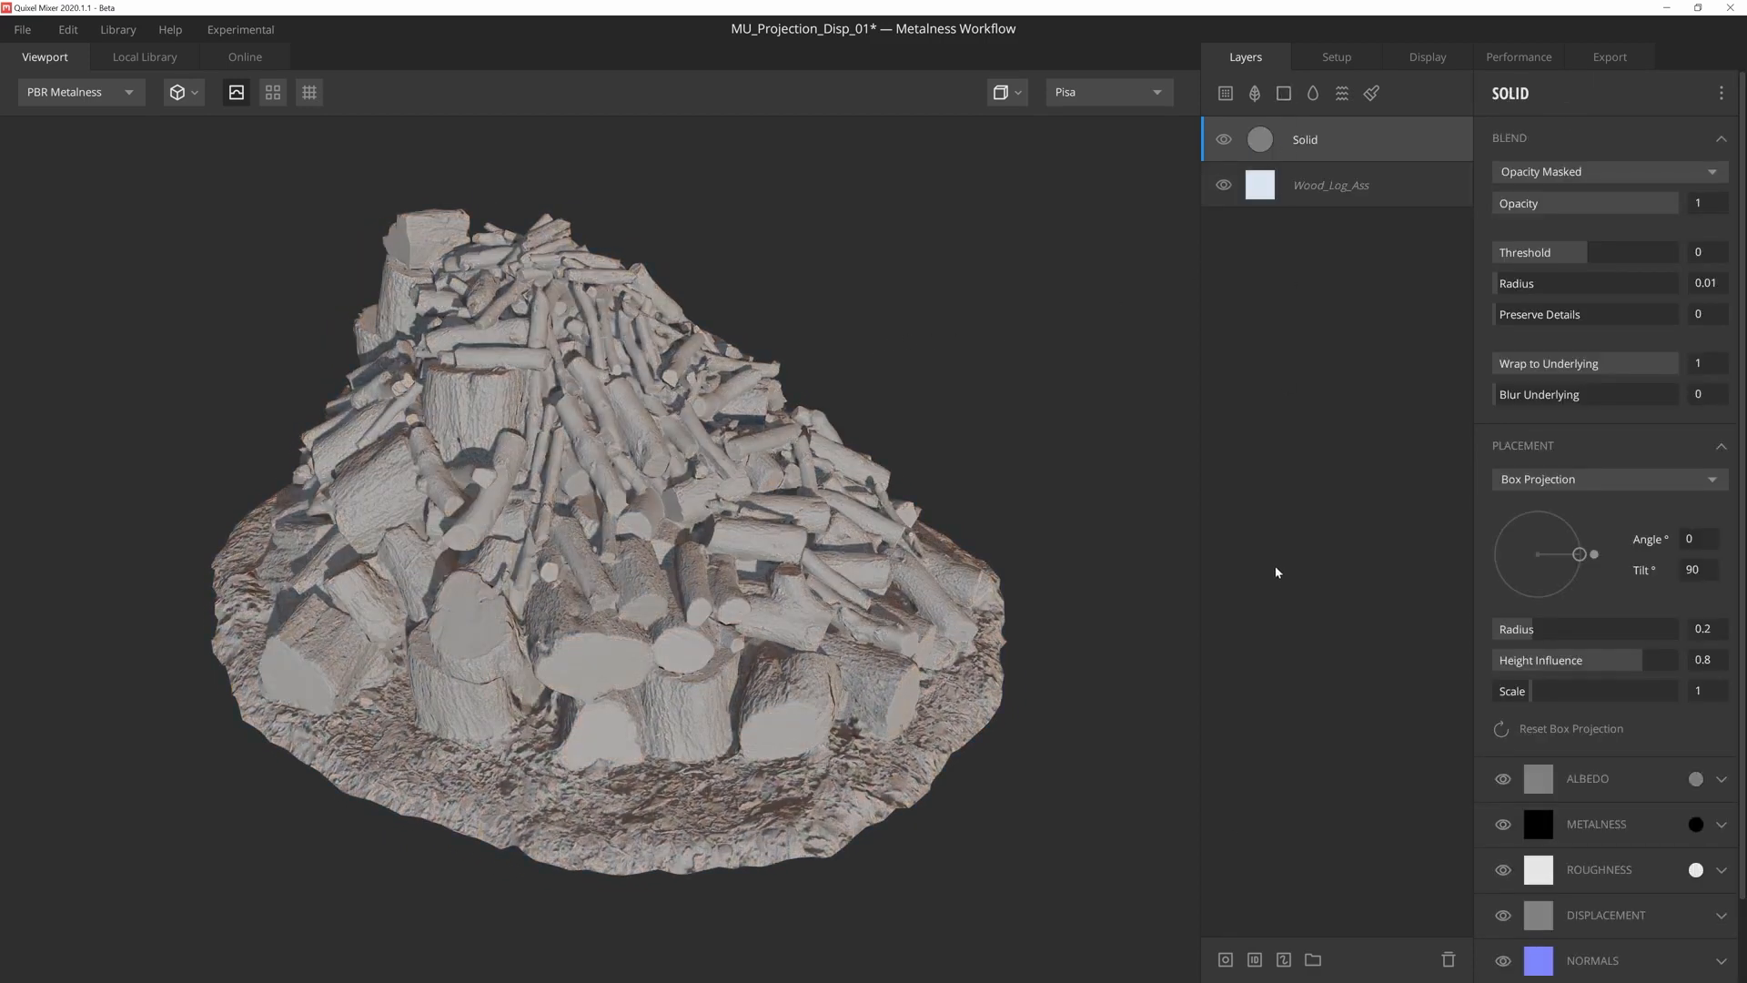
pyautogui.click(1226, 960)
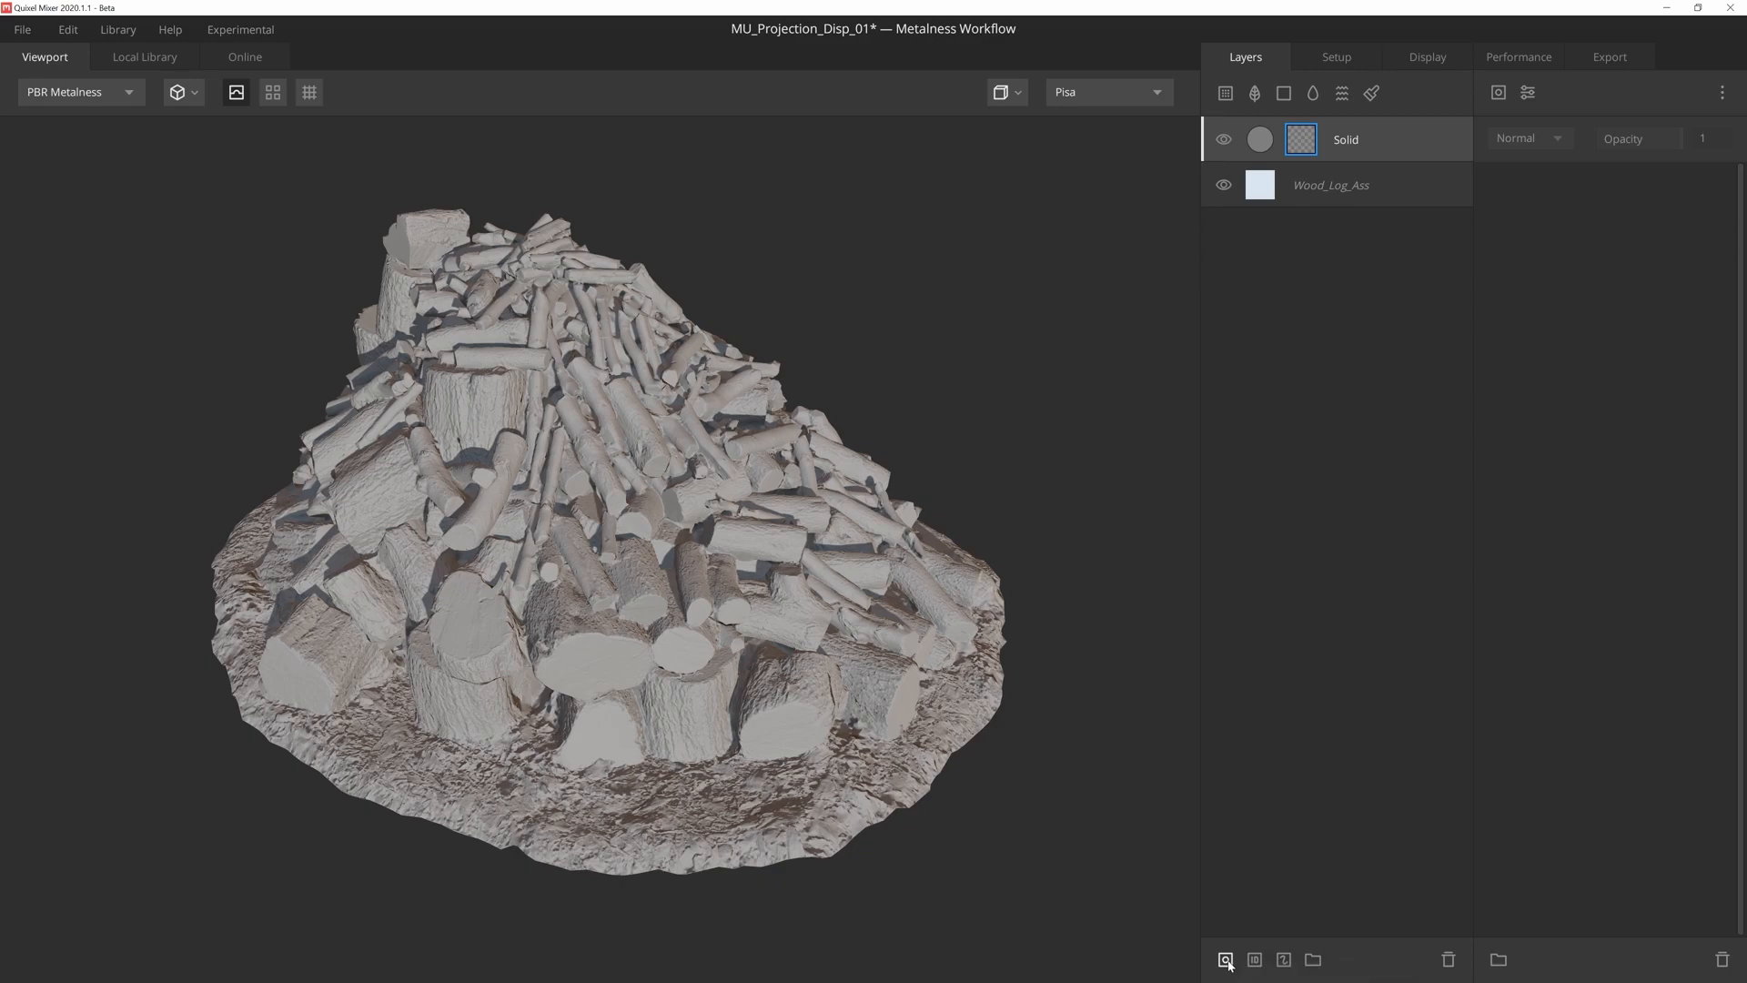
# - Add a Perlin noise component to the Solid layer's mask on the wood log assembly
pyautogui.click(1499, 92)
pyautogui.moveTo(1565, 175)
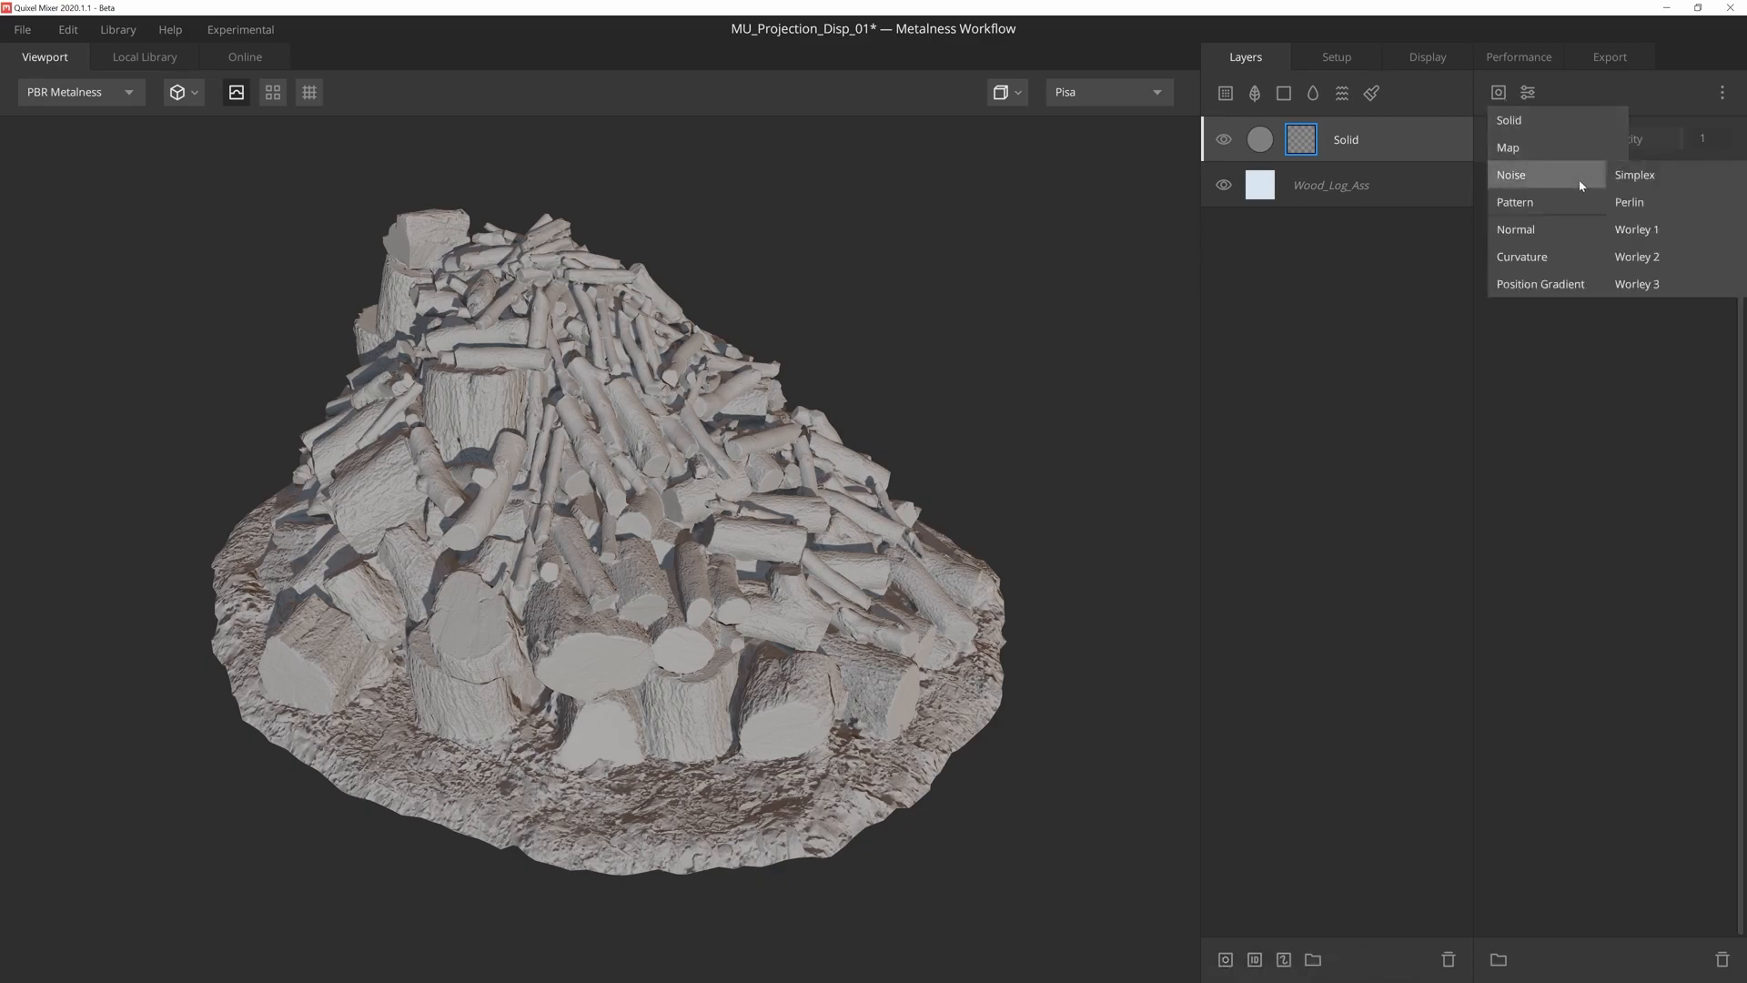
pyautogui.click(1664, 204)
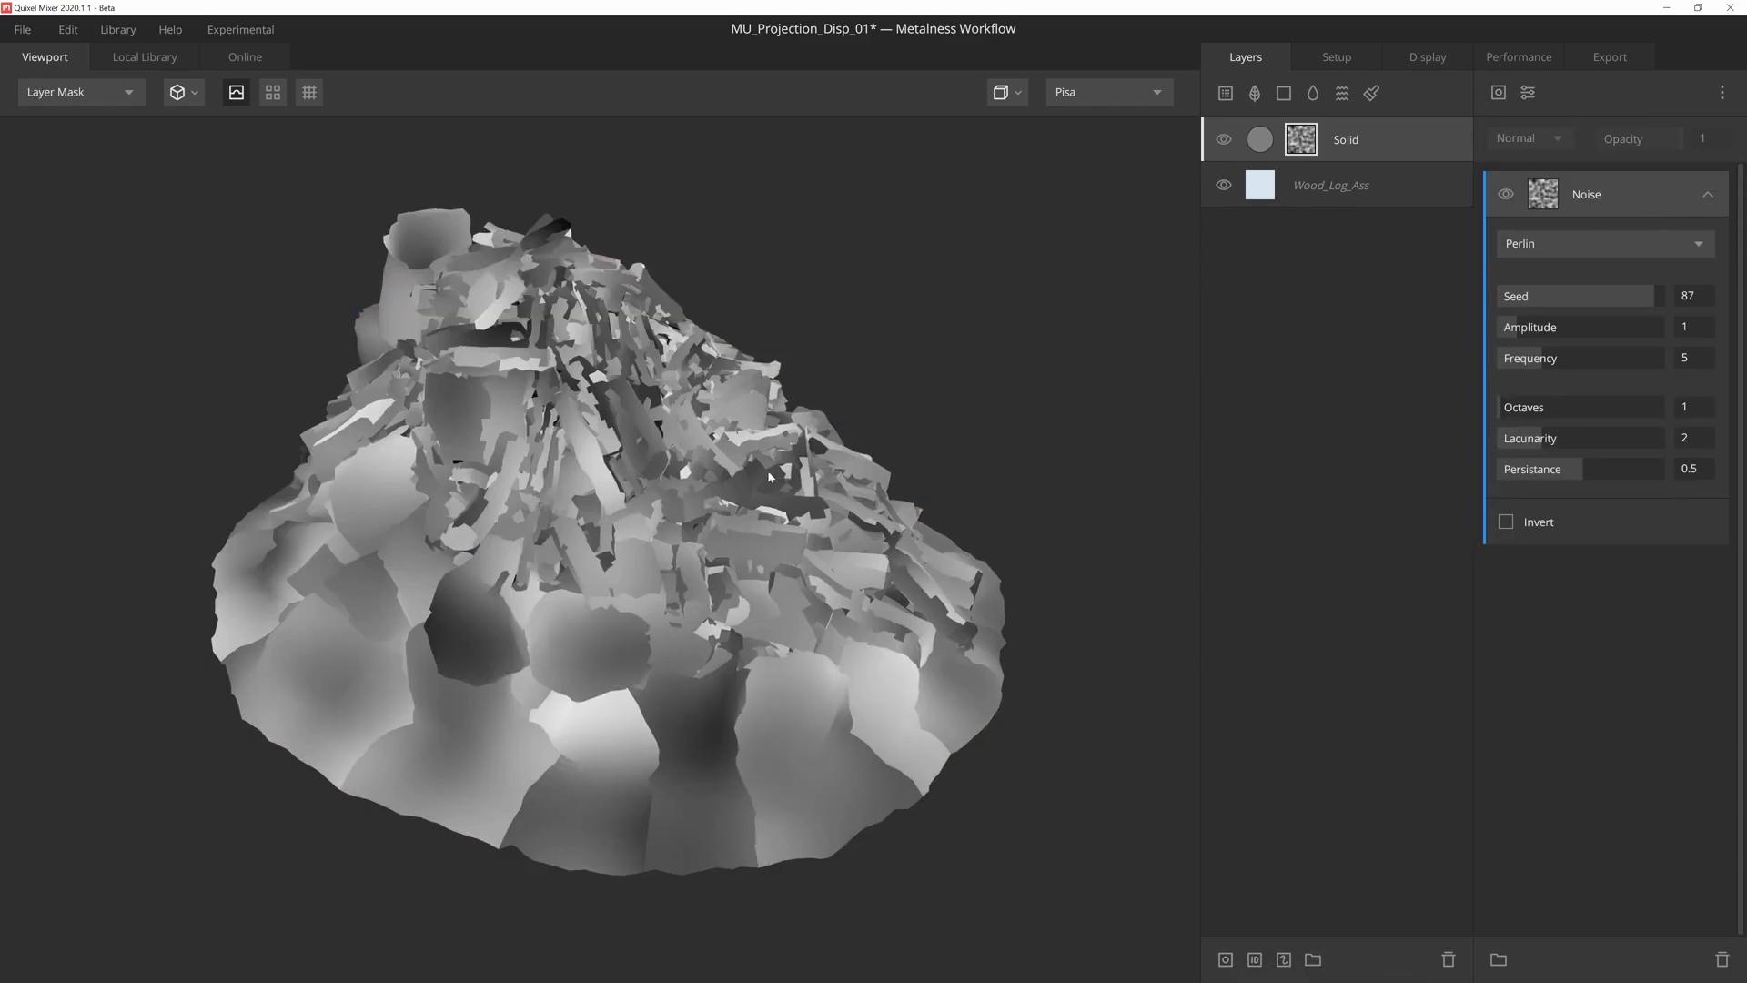
# - Add a Projection modifier above the Perlin noise in the mask and set its type to Box Projection
pyautogui.keyDown('alt'); pyautogui.moveTo(819, 442); pyautogui.dragTo(680, 443); pyautogui.keyUp('alt')
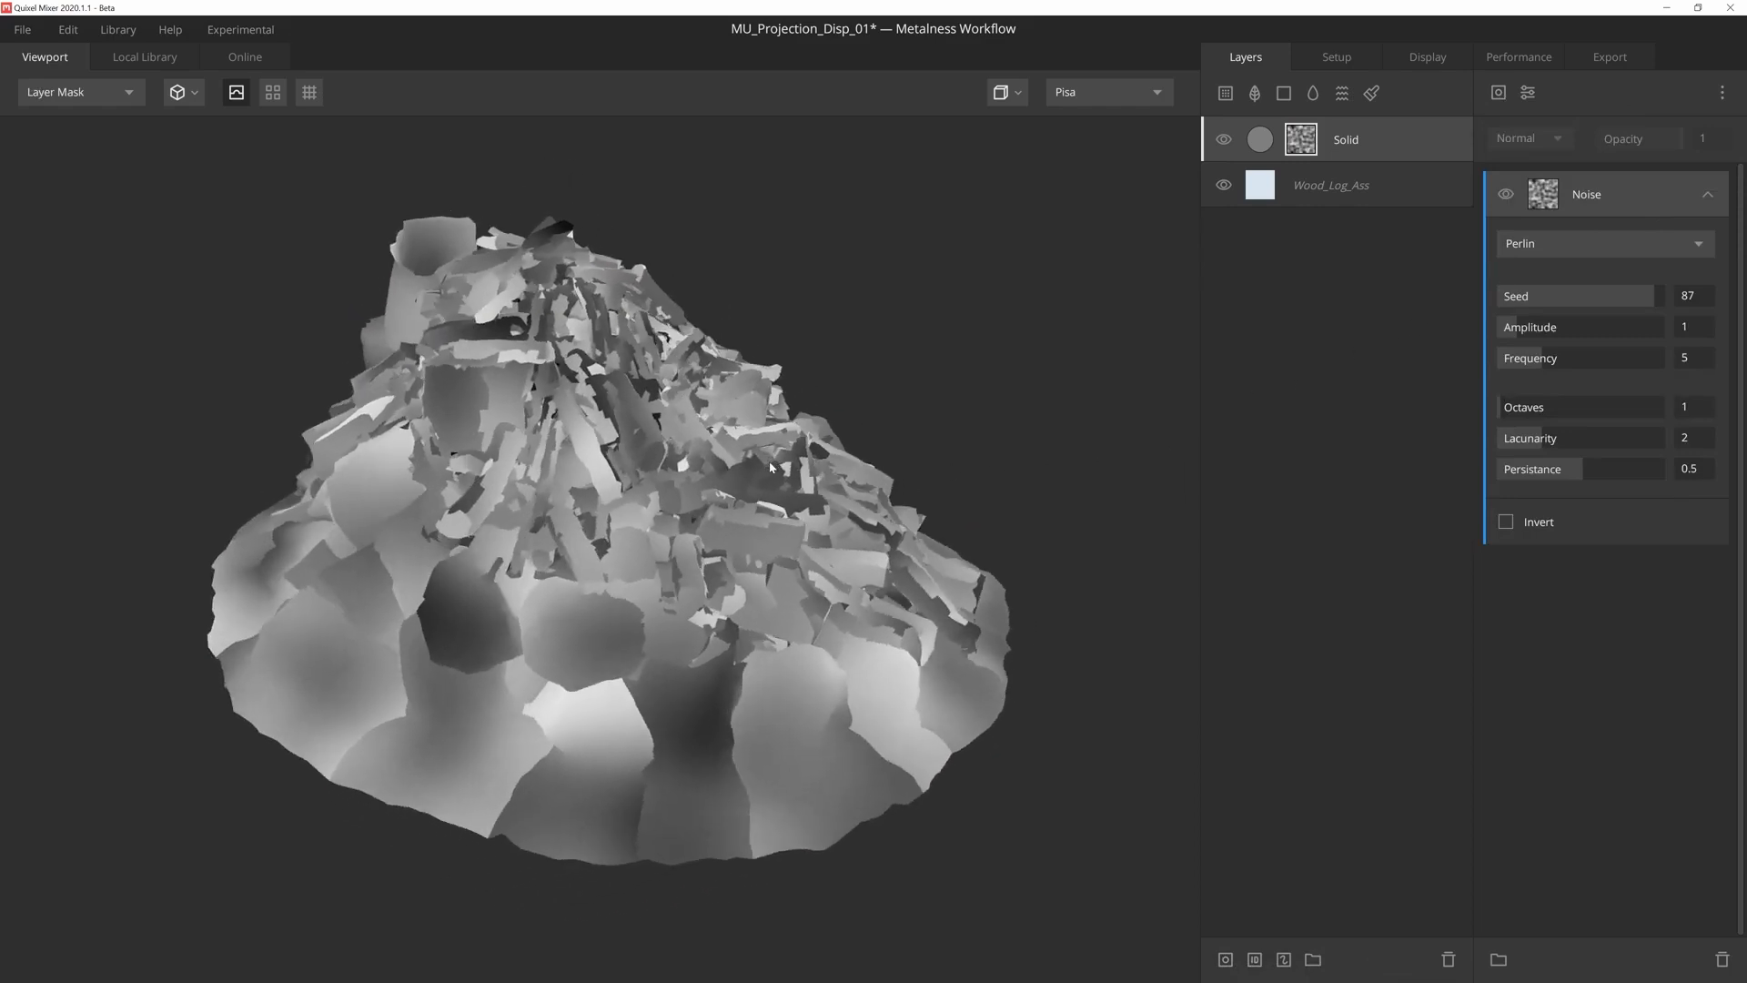
pyautogui.keyDown('alt'); pyautogui.moveTo(514, 406); pyautogui.dragTo(492, 428); pyautogui.keyUp('alt')
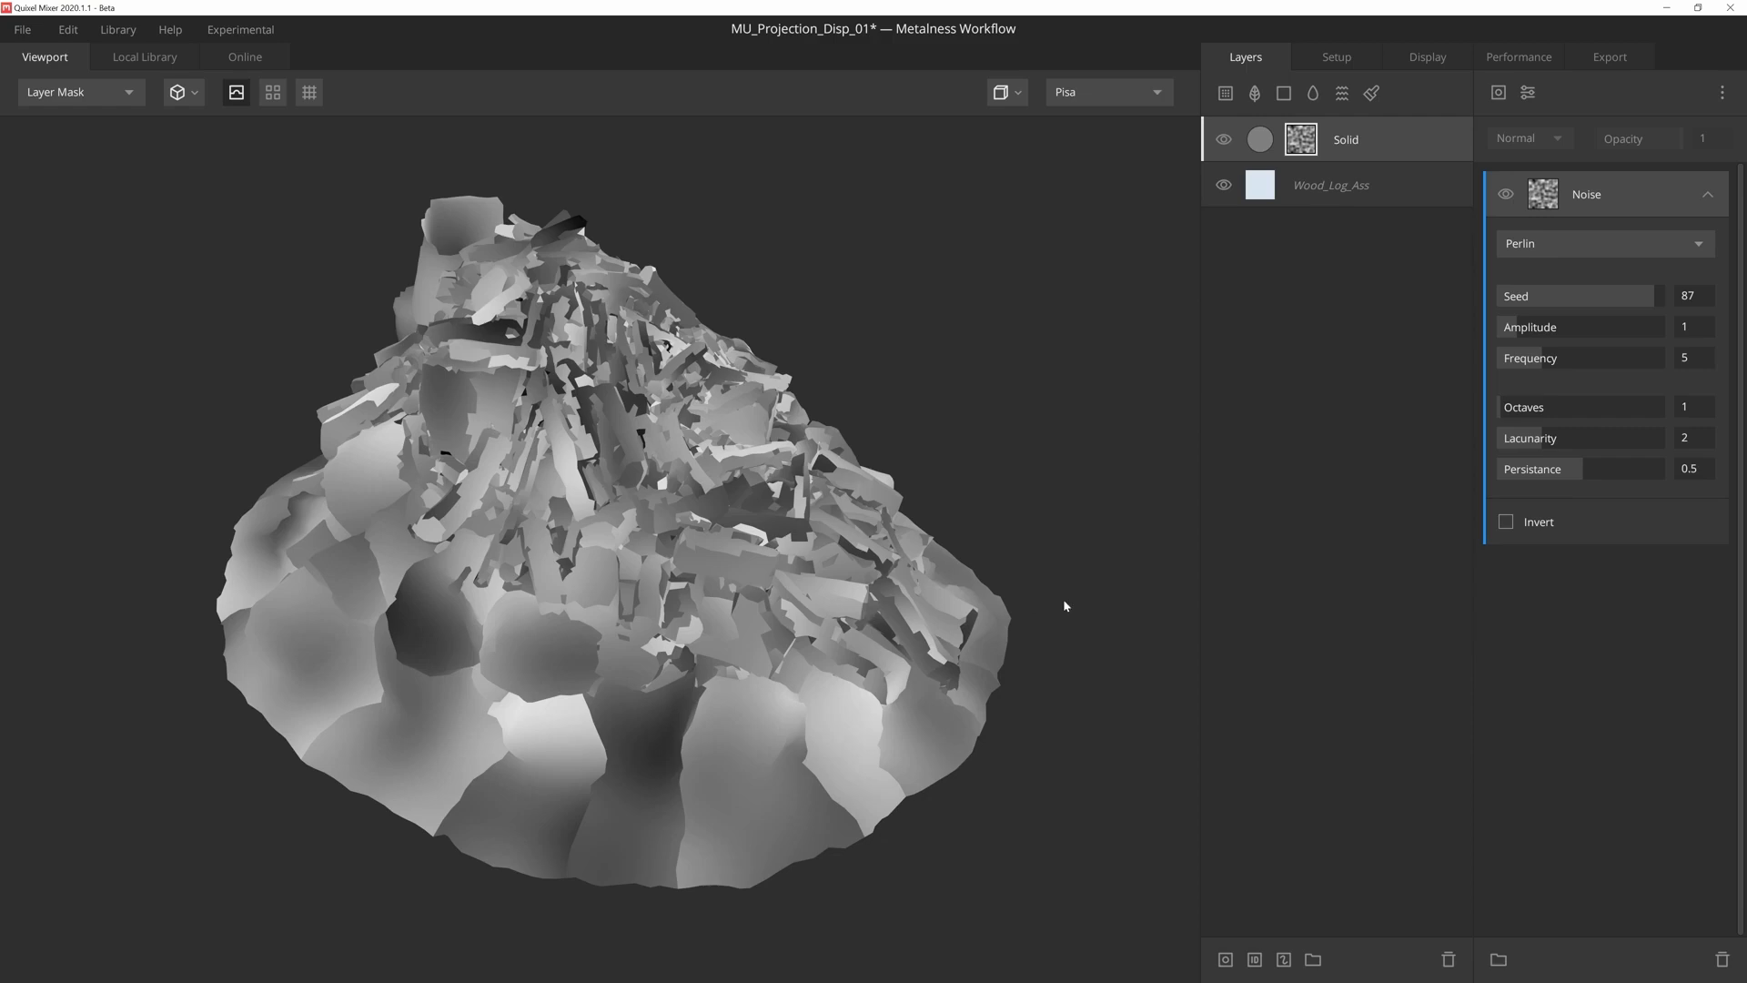
pyautogui.click(1528, 92)
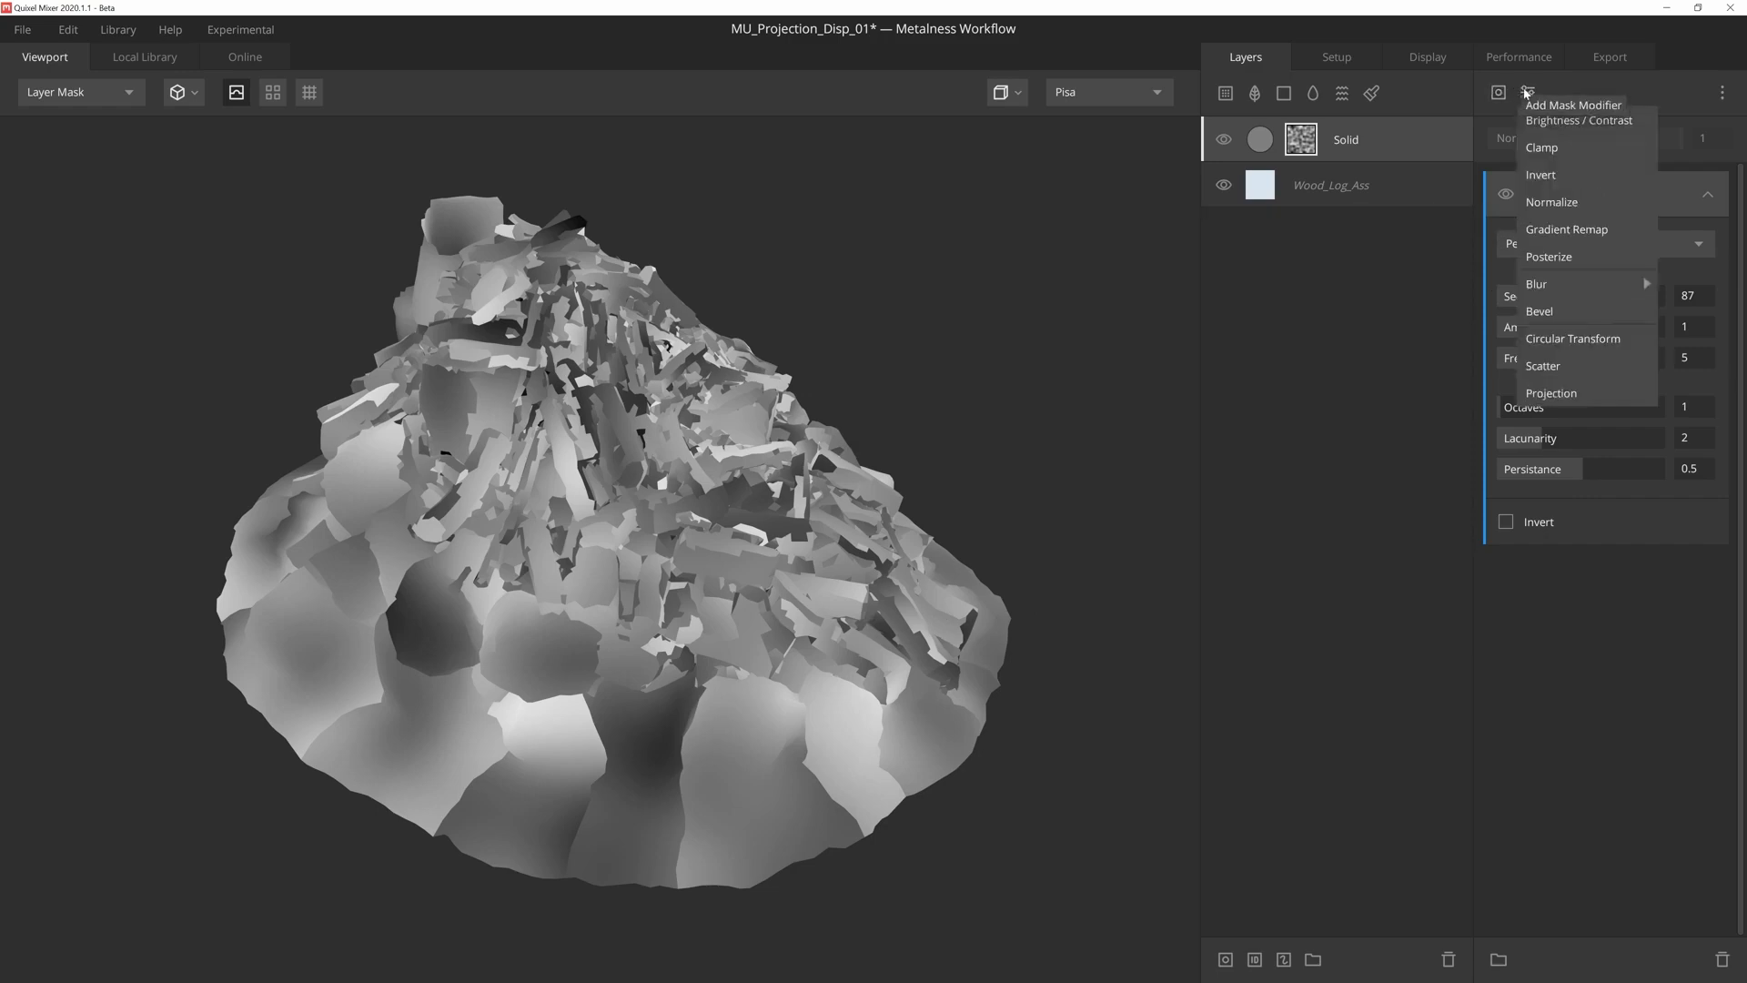
pyautogui.click(1551, 393)
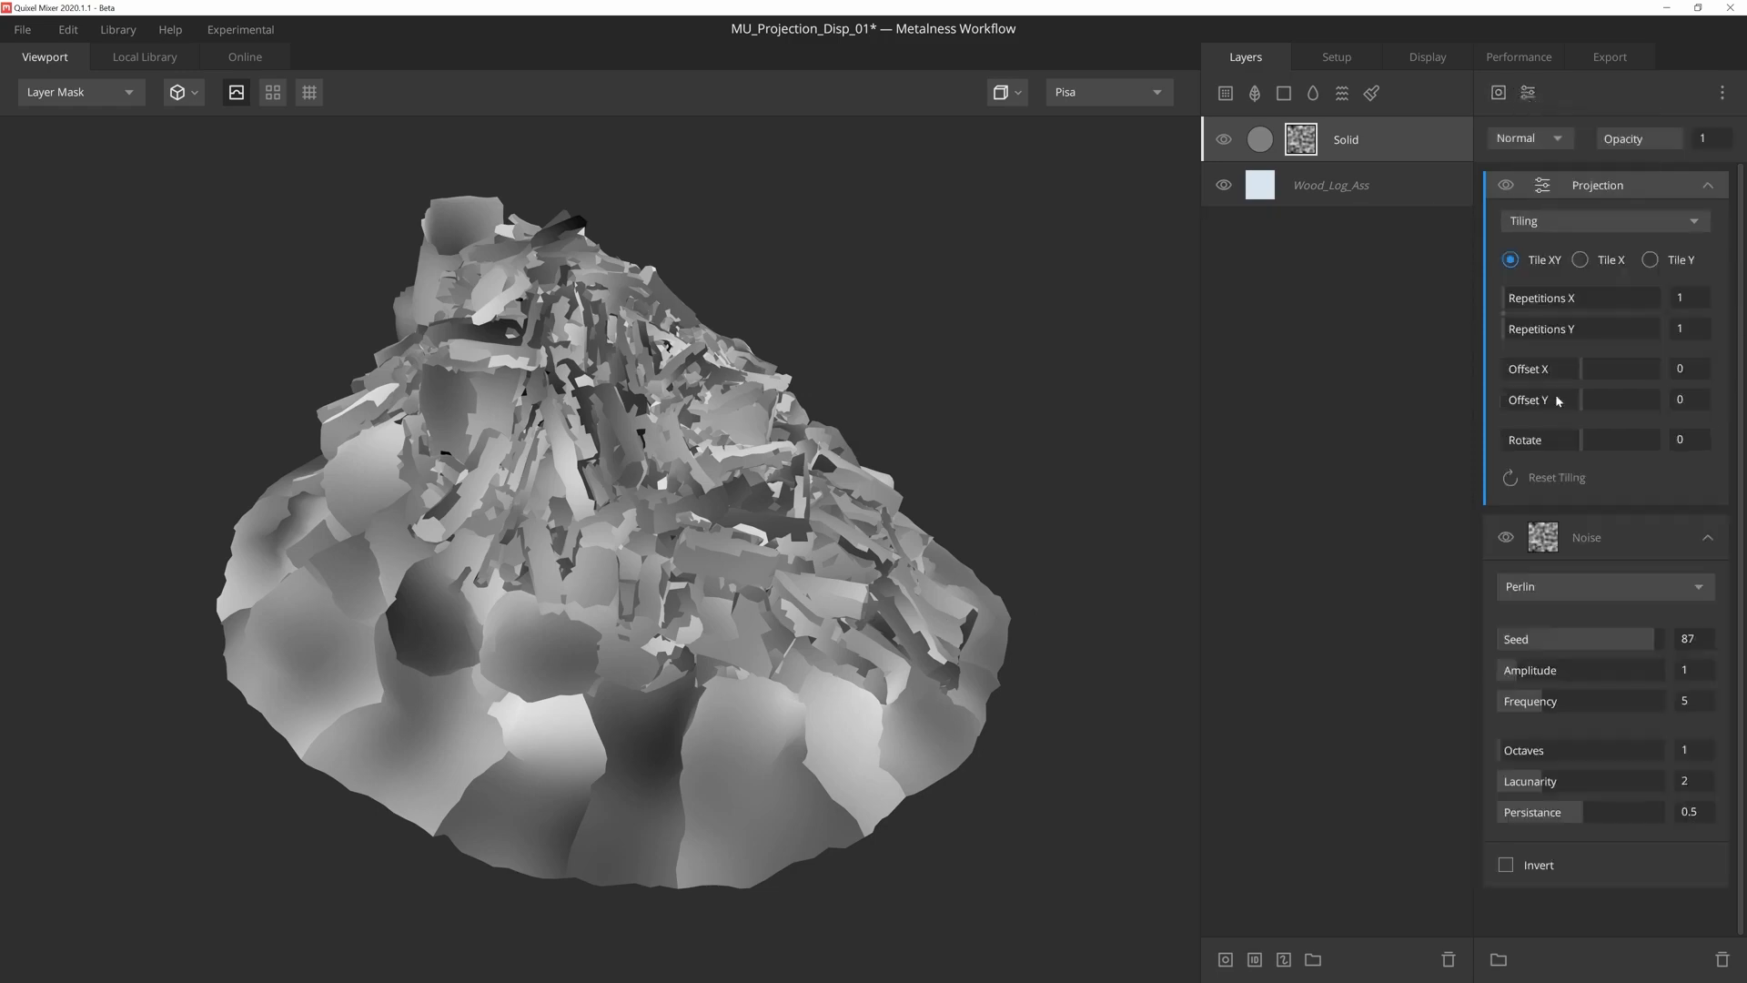
pyautogui.click(1648, 220)
pyautogui.click(1626, 304)
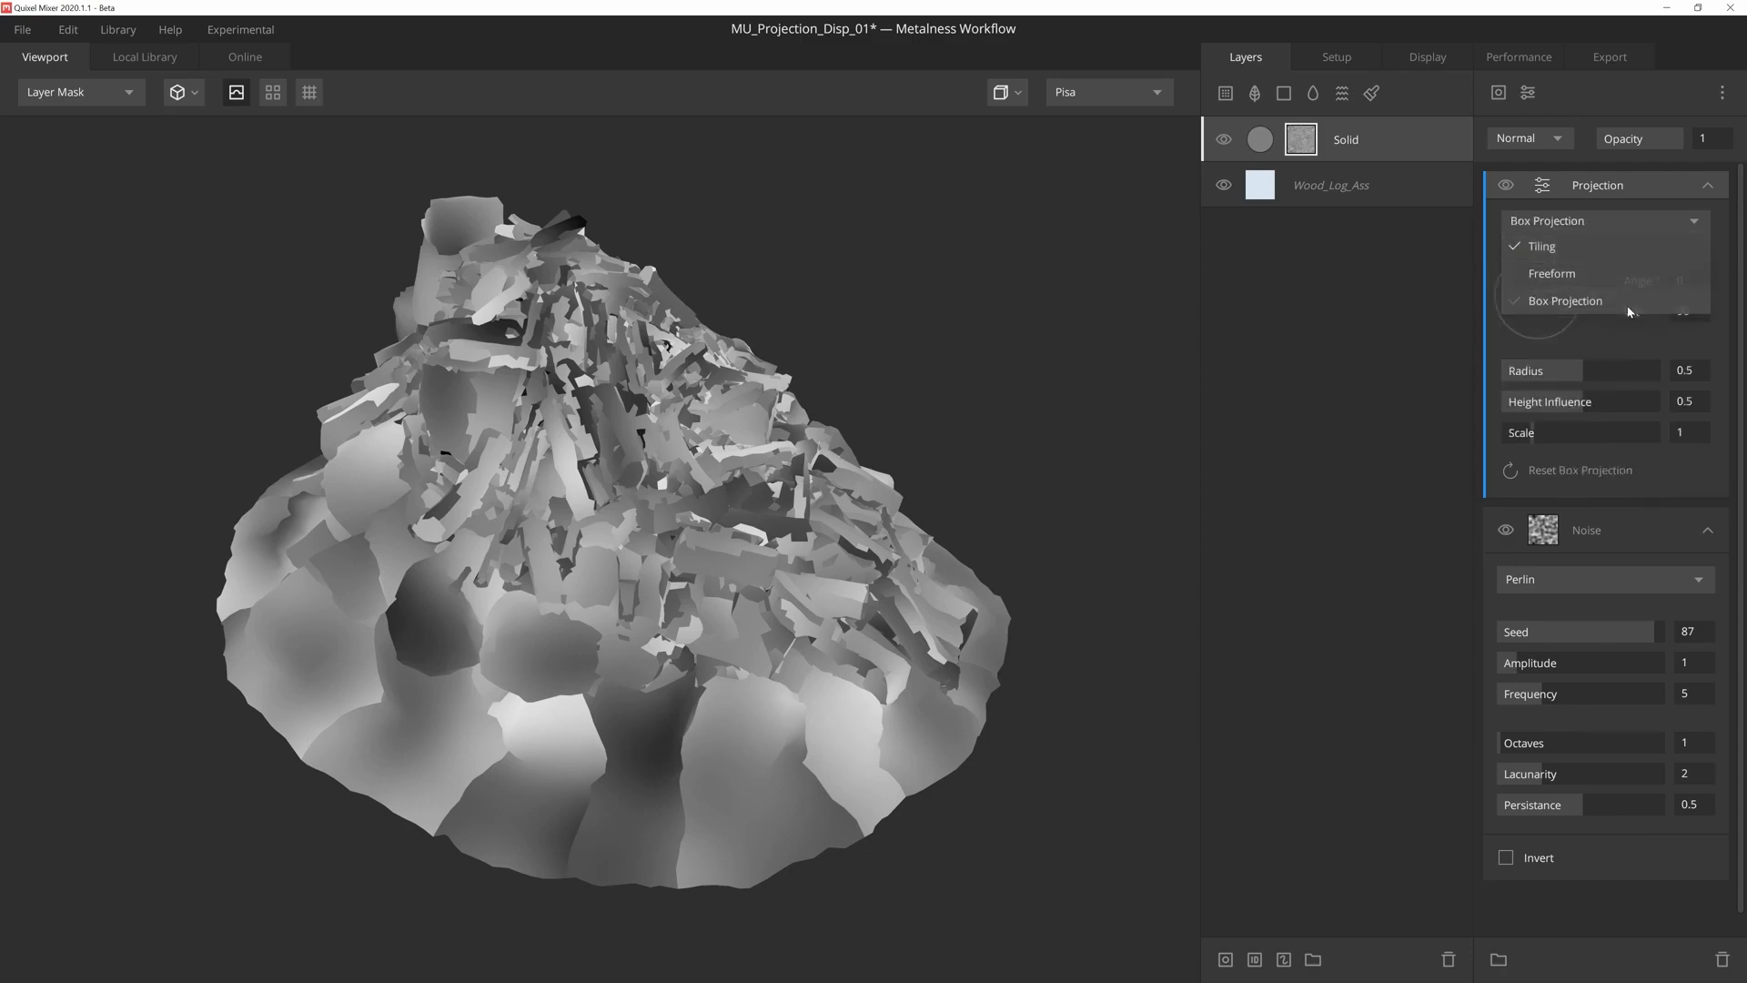
# - Set the box projection's angle to -6.45, radius to 0.535 and height influence to 0.102, and adjust its scale
pyautogui.moveTo(1072, 548)
pyautogui.mouseDown()
pyautogui.moveTo(993, 569)
pyautogui.moveTo(1032, 587)
pyautogui.moveTo(1069, 534)
pyautogui.moveTo(1011, 522)
pyautogui.moveTo(947, 558)
pyautogui.moveTo(964, 602)
pyautogui.moveTo(1041, 612)
pyautogui.moveTo(1074, 563)
pyautogui.mouseUp()
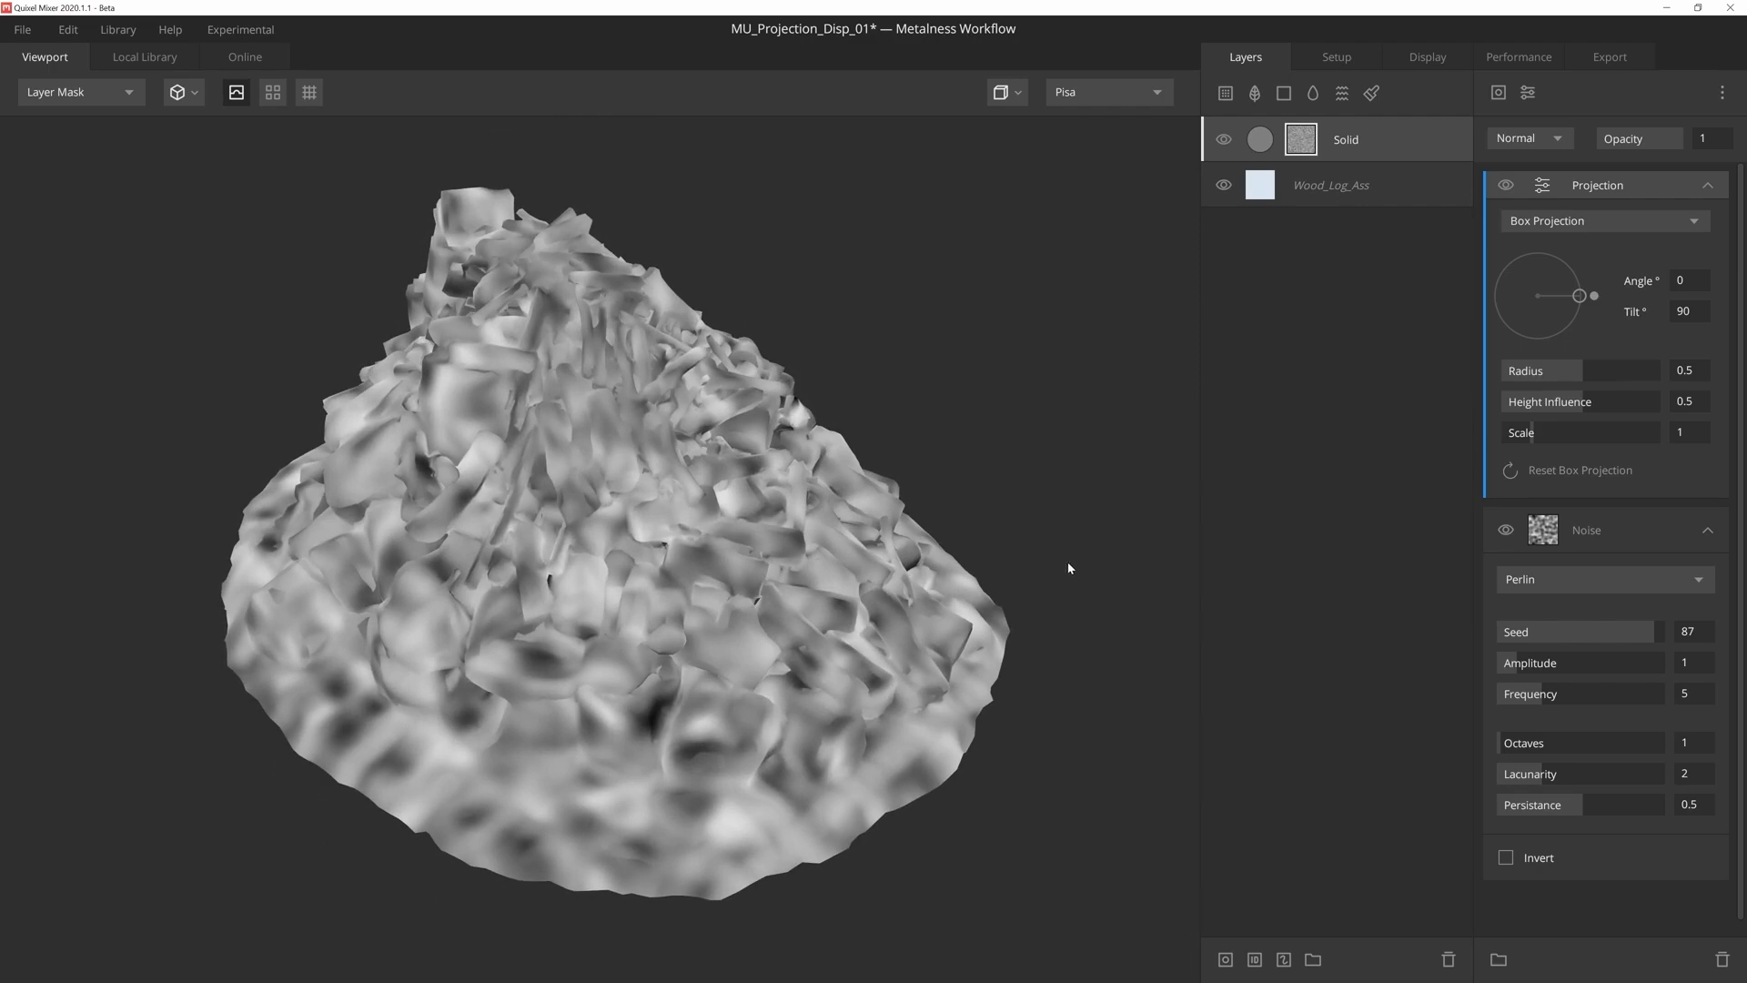
pyautogui.moveTo(1597, 296)
pyautogui.mouseDown()
pyautogui.moveTo(1582, 323)
pyautogui.moveTo(1599, 278)
pyautogui.moveTo(1577, 264)
pyautogui.moveTo(1550, 286)
pyautogui.moveTo(1570, 271)
pyautogui.moveTo(1593, 307)
pyautogui.mouseUp()
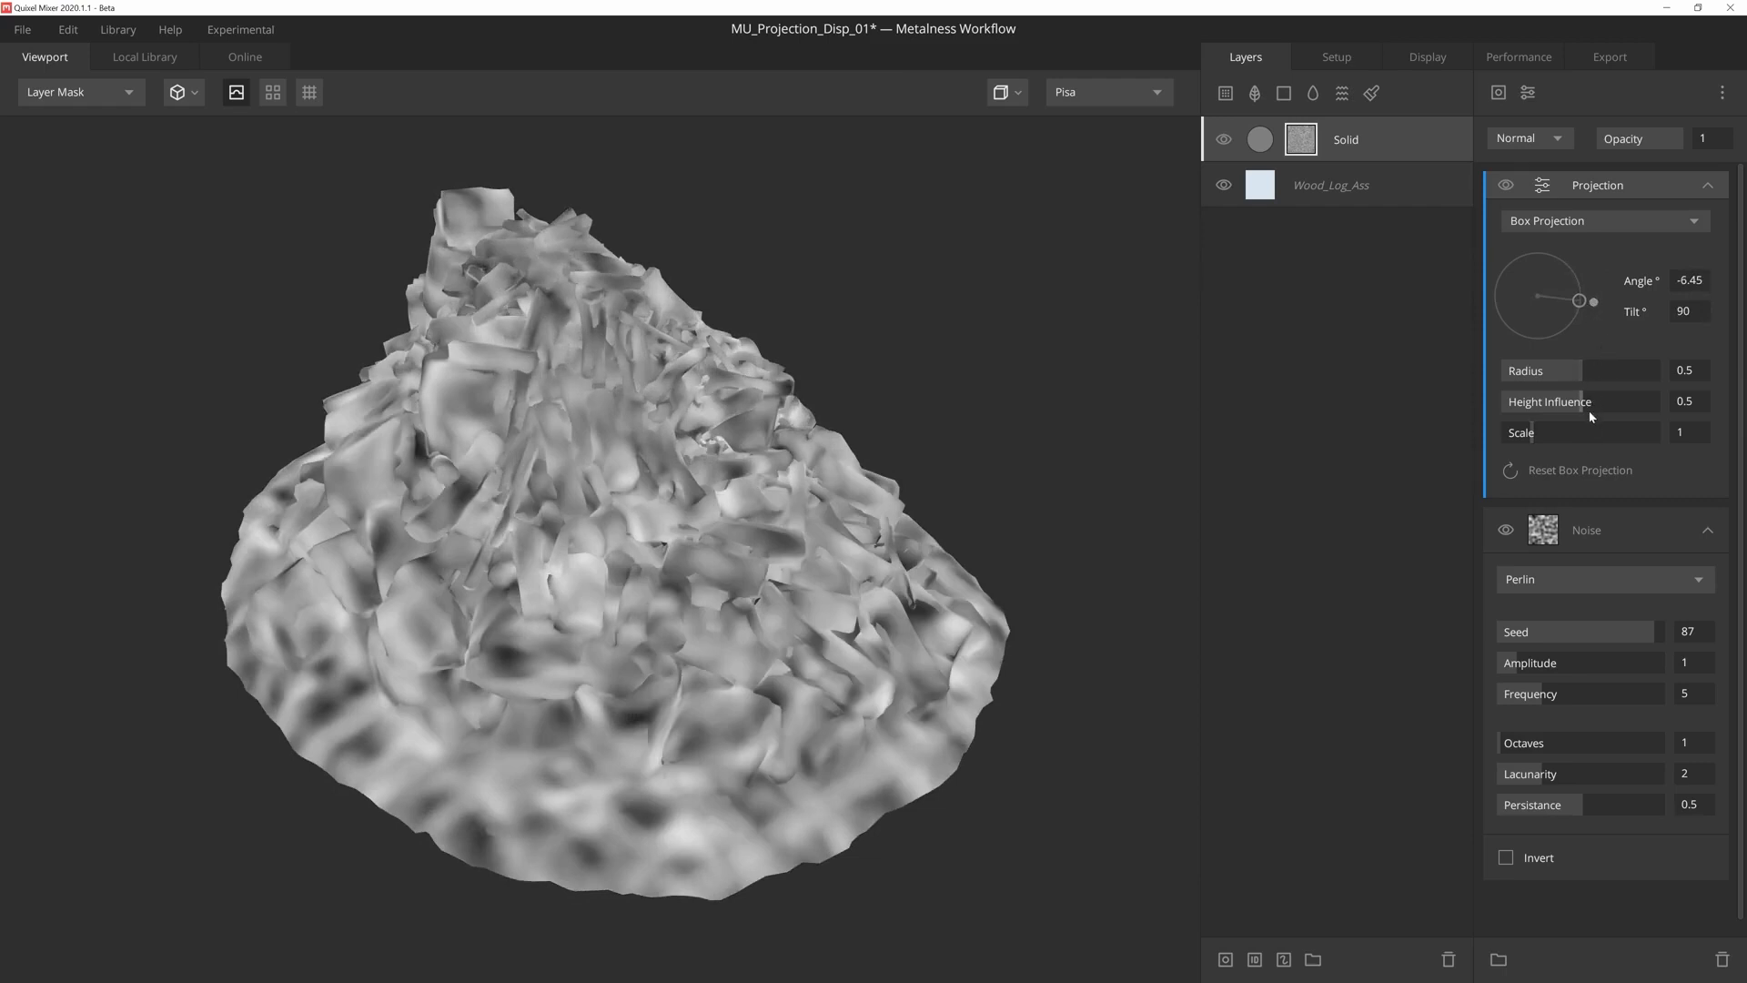
pyautogui.moveTo(1599, 374); pyautogui.dragTo(1521, 401)
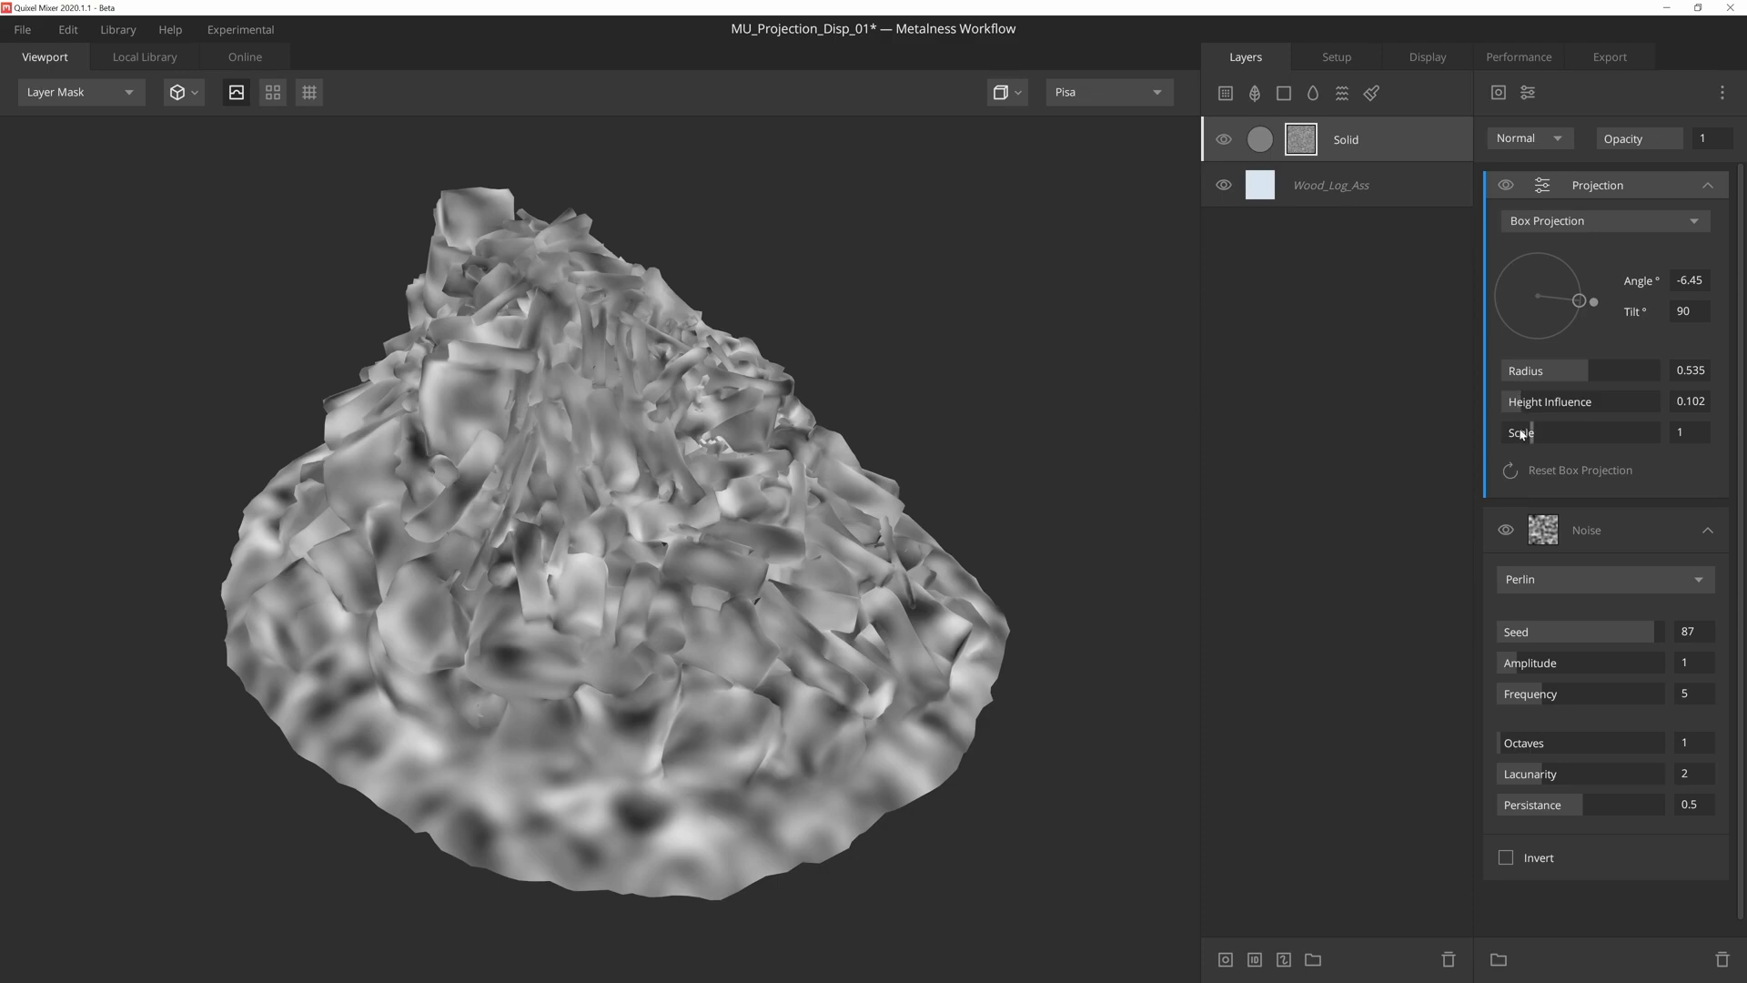
pyautogui.moveTo(1532, 435); pyautogui.dragTo(1527, 434)
pyautogui.moveTo(1521, 435); pyautogui.dragTo(1548, 437)
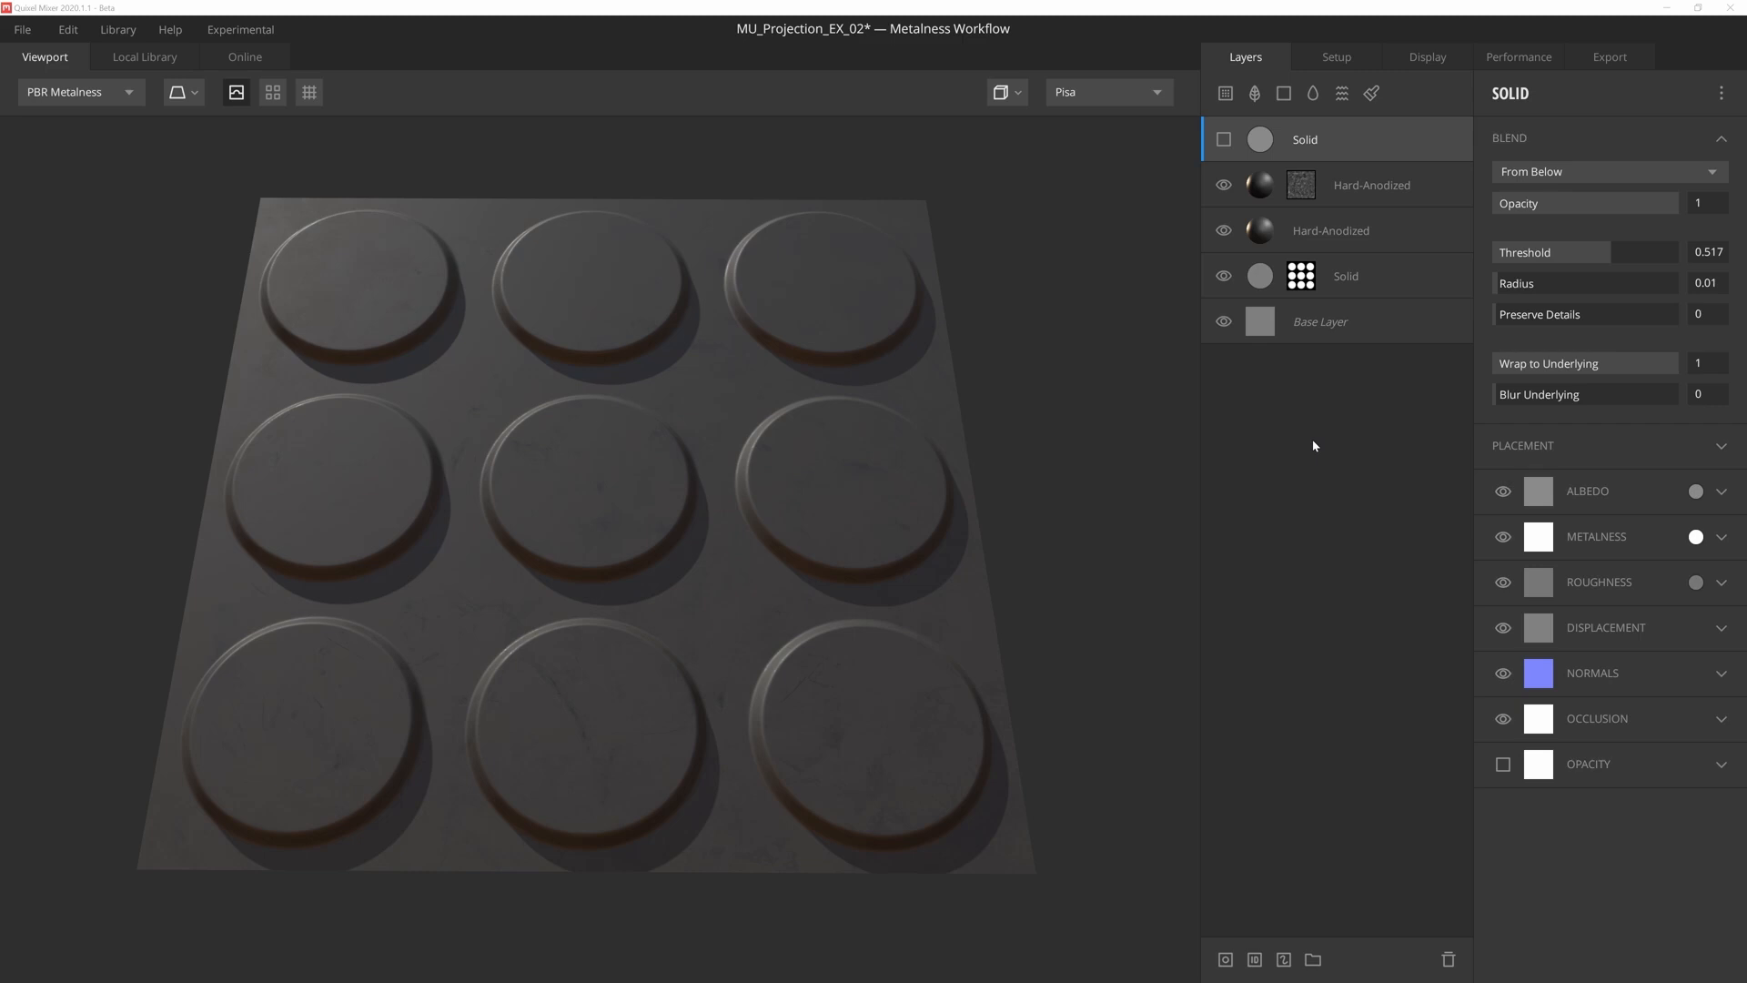
# - Make the hidden top Solid layer of the metal disc mix visible and add a mask stack to it
pyautogui.moveTo(858, 488)
pyautogui.mouseDown()
pyautogui.moveTo(843, 446)
pyautogui.moveTo(848, 467)
pyautogui.mouseUp()
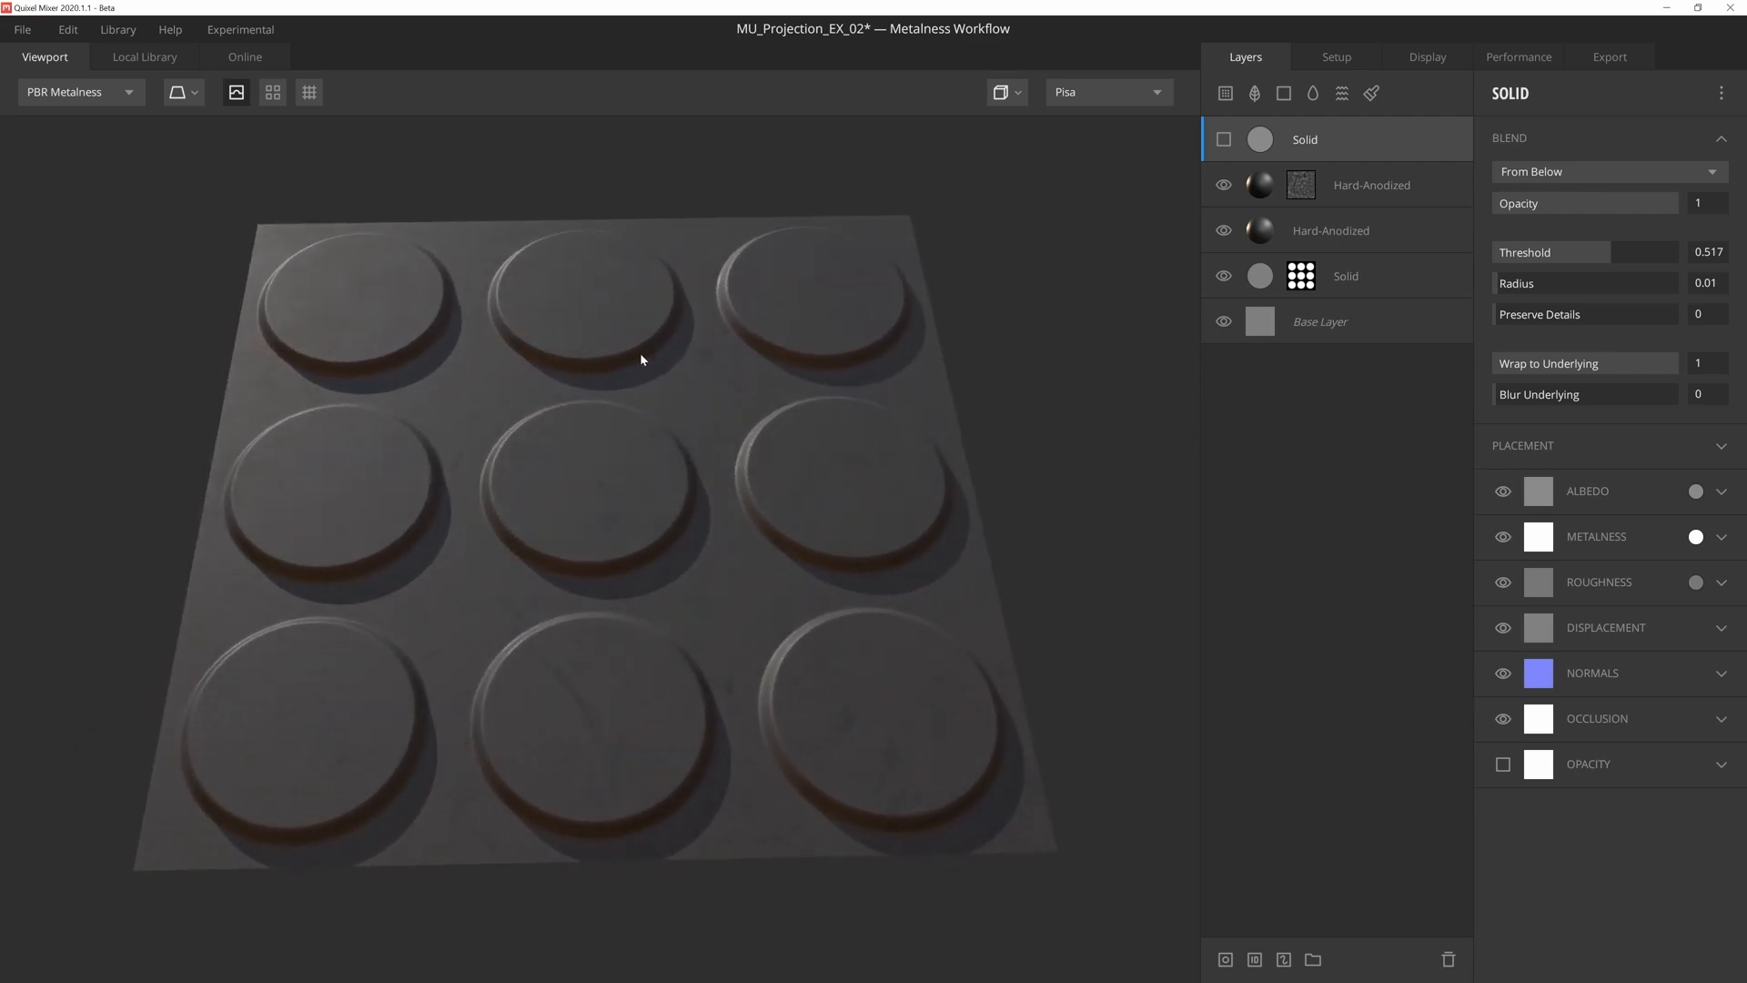
pyautogui.click(1226, 142)
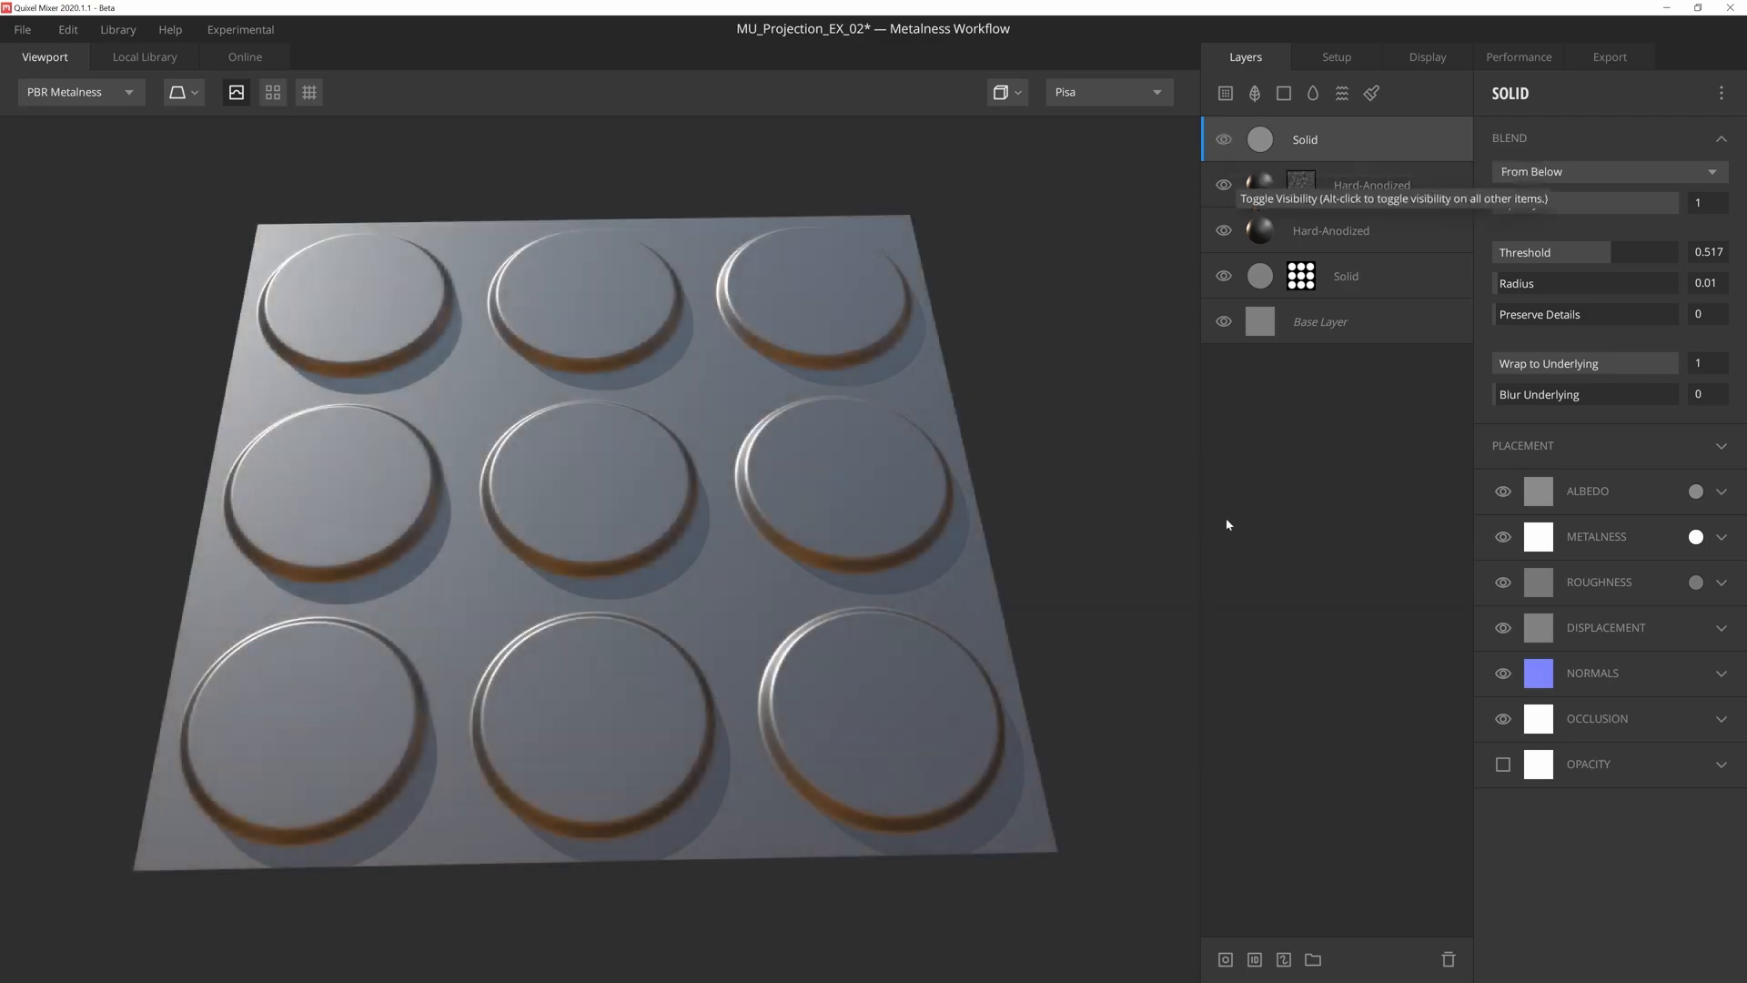
pyautogui.click(1226, 960)
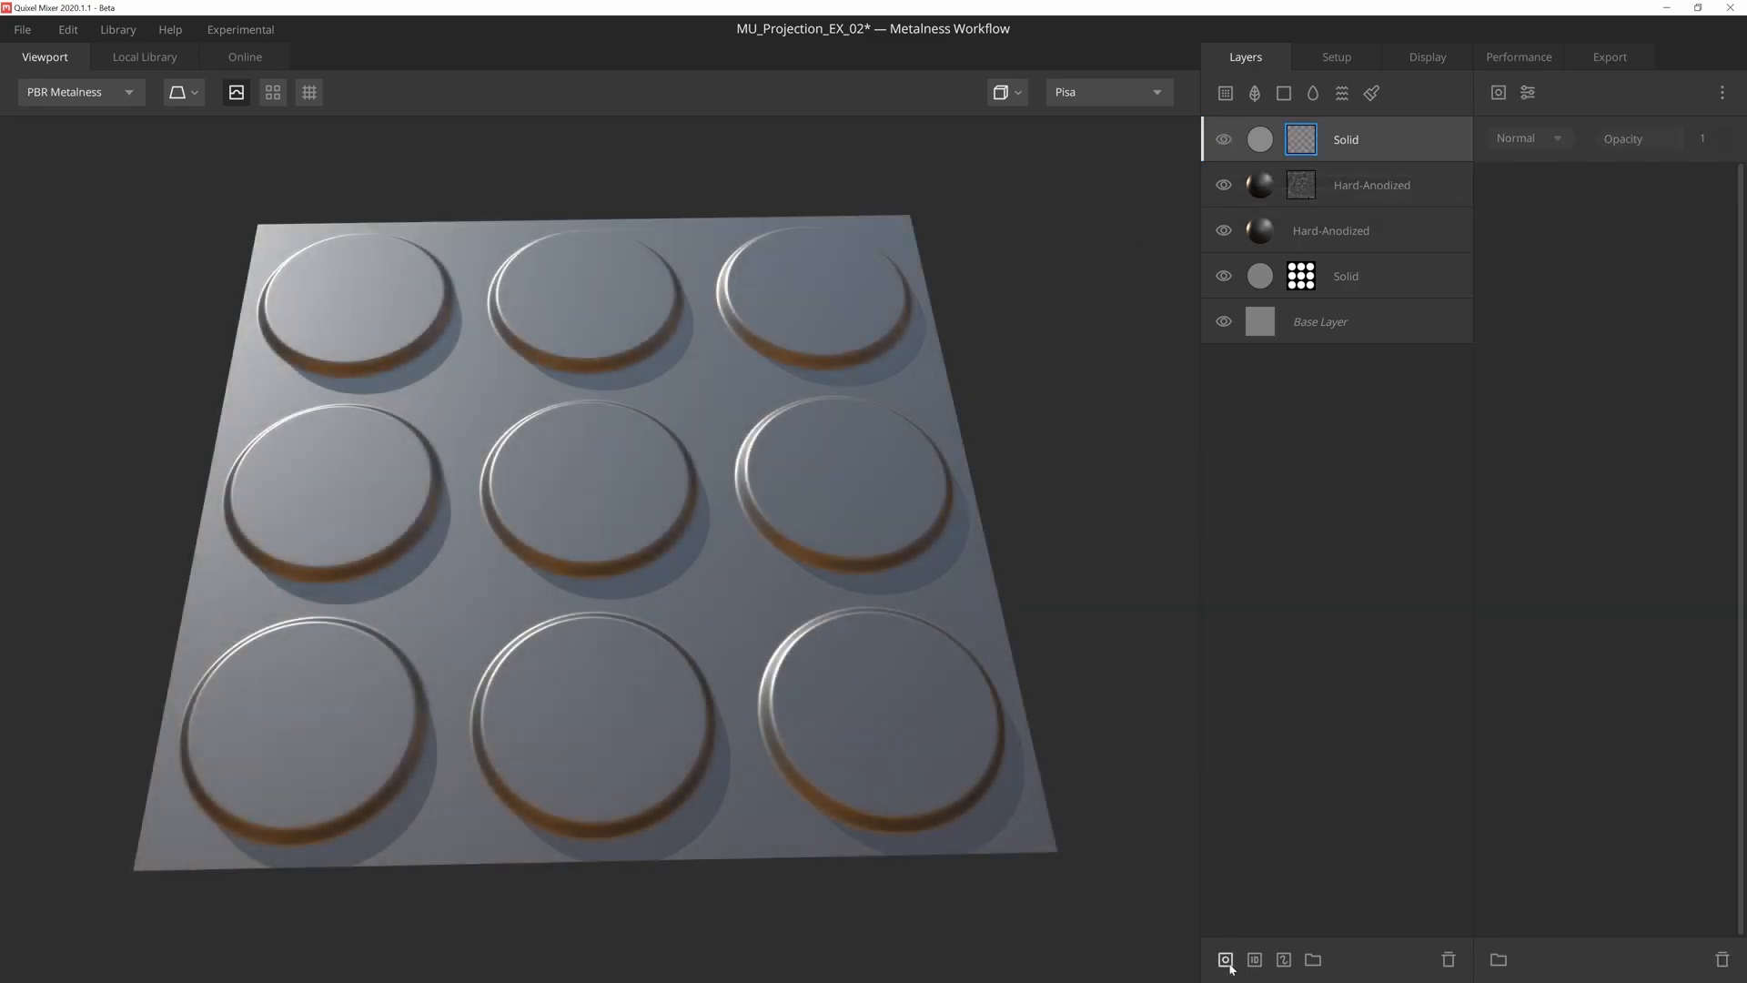
# - Add a Curvature component to the top Solid layer's mask, set to Edges Only with an upper level of 0.603
pyautogui.click(1499, 92)
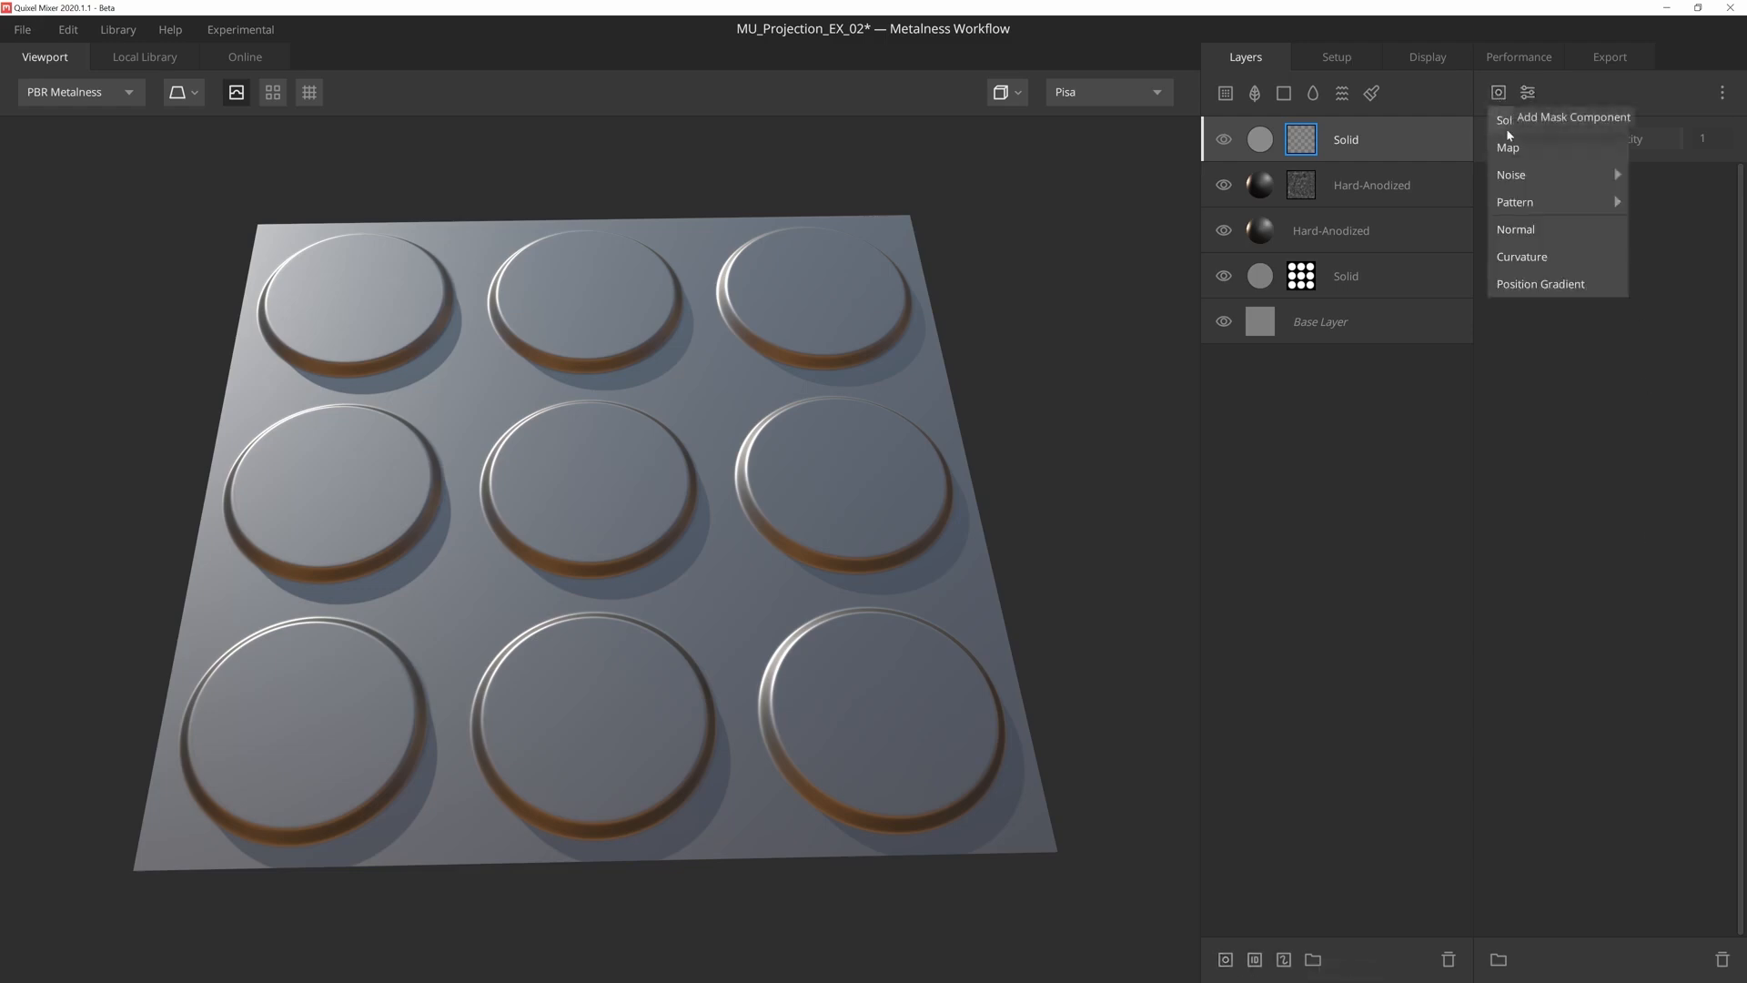
pyautogui.click(1542, 259)
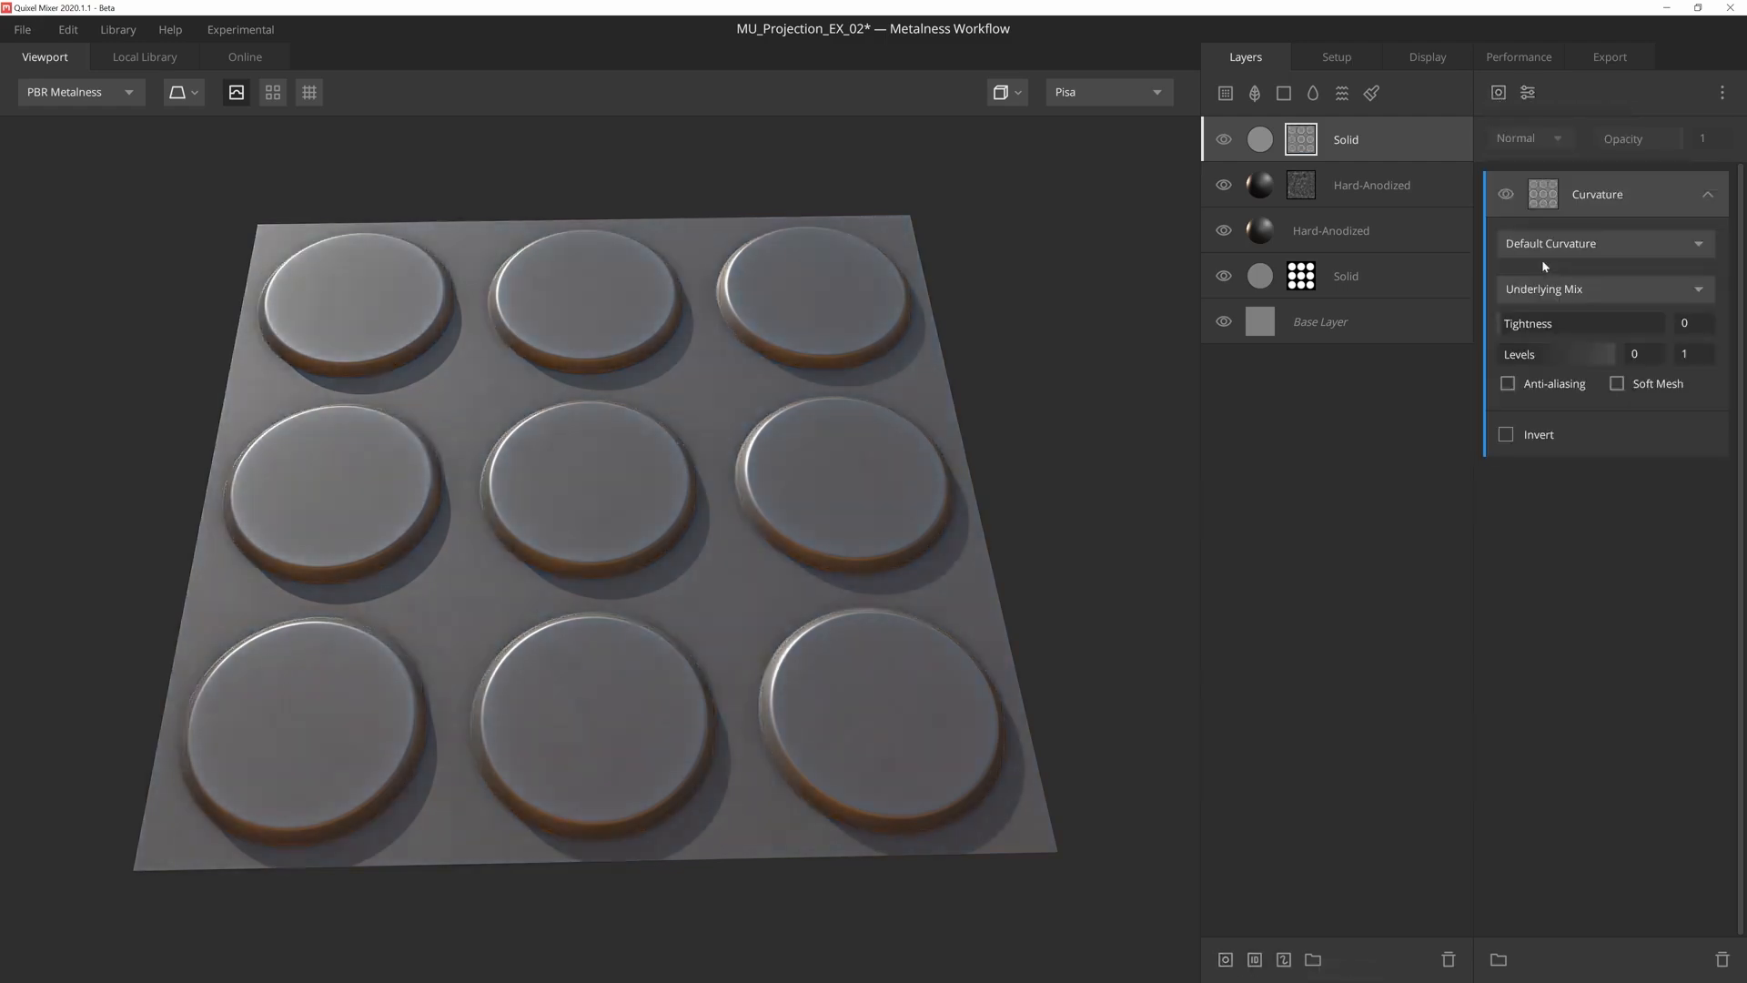
pyautogui.click(1543, 262)
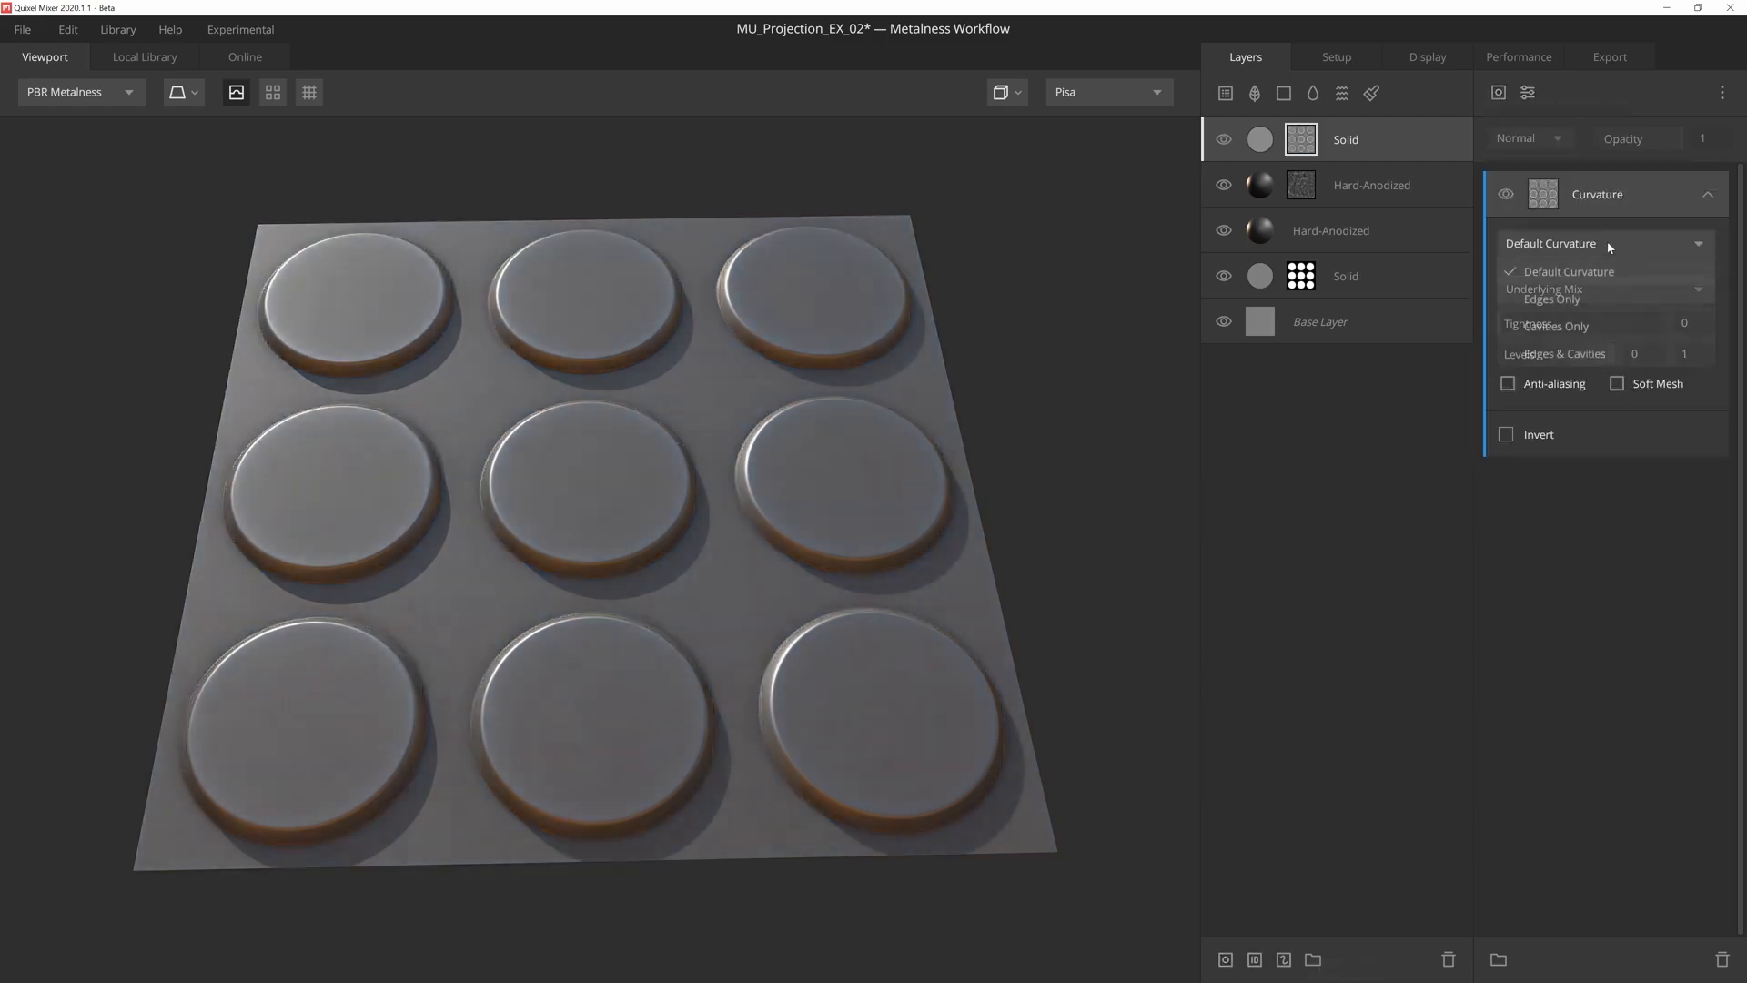
pyautogui.click(1600, 297)
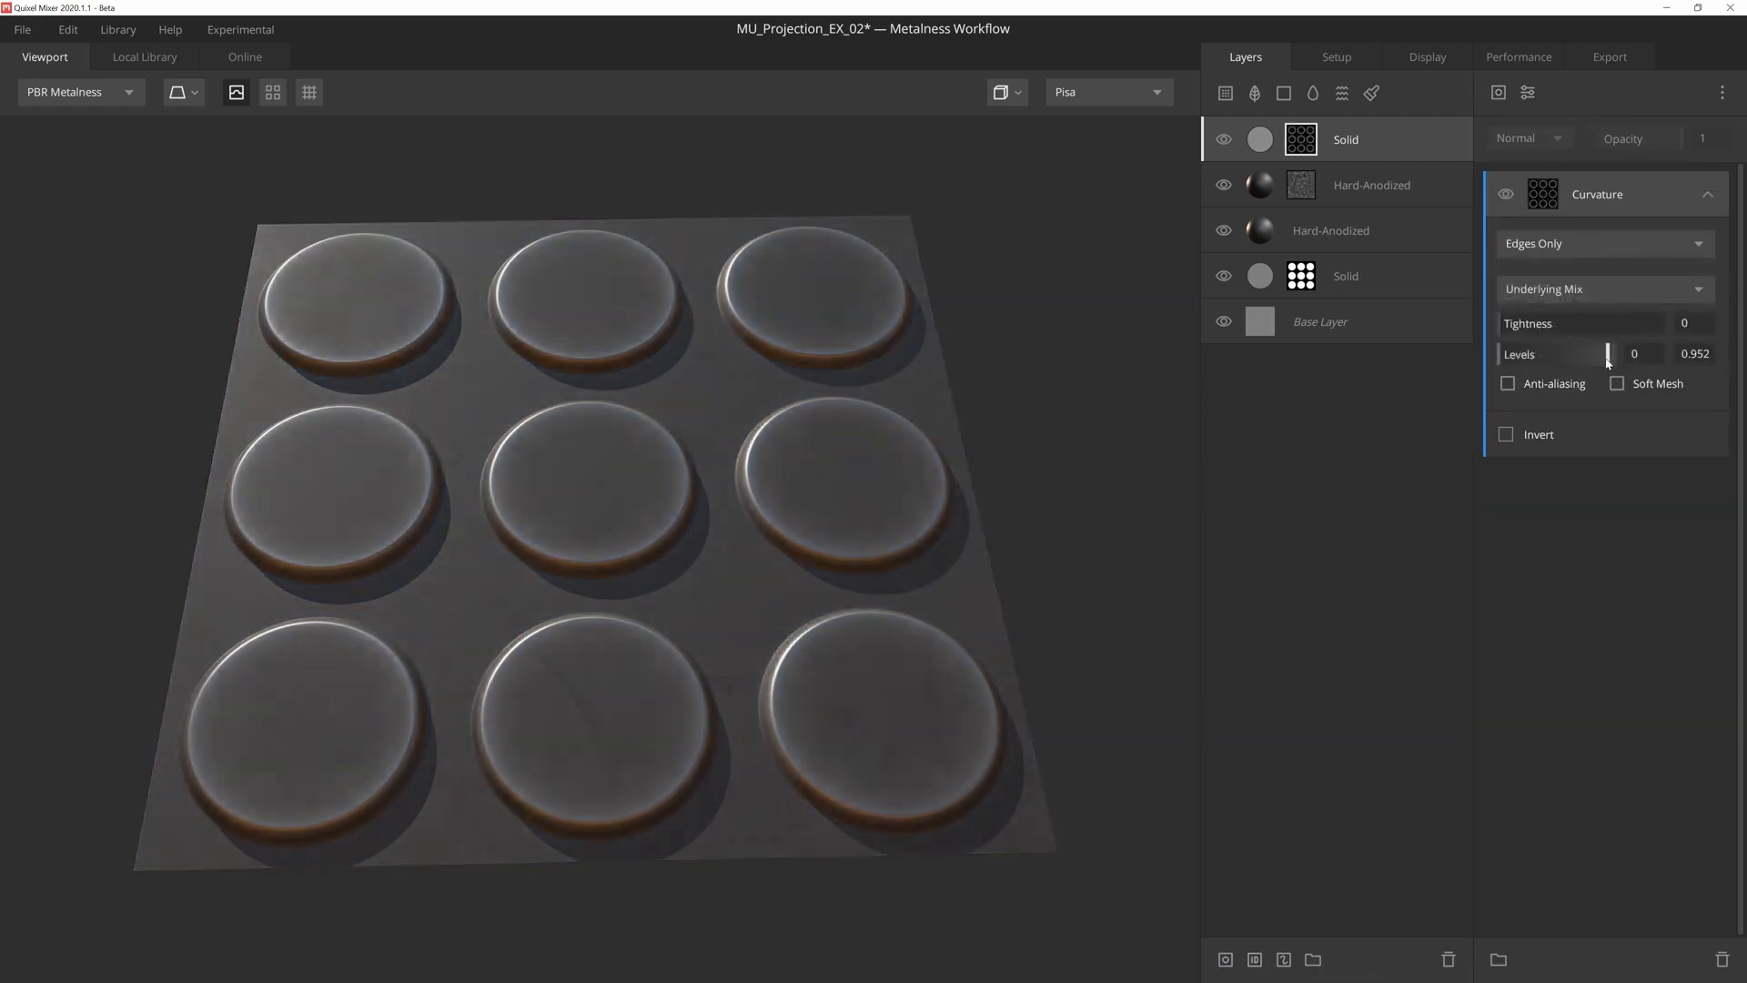
pyautogui.moveTo(1608, 357); pyautogui.dragTo(1568, 356)
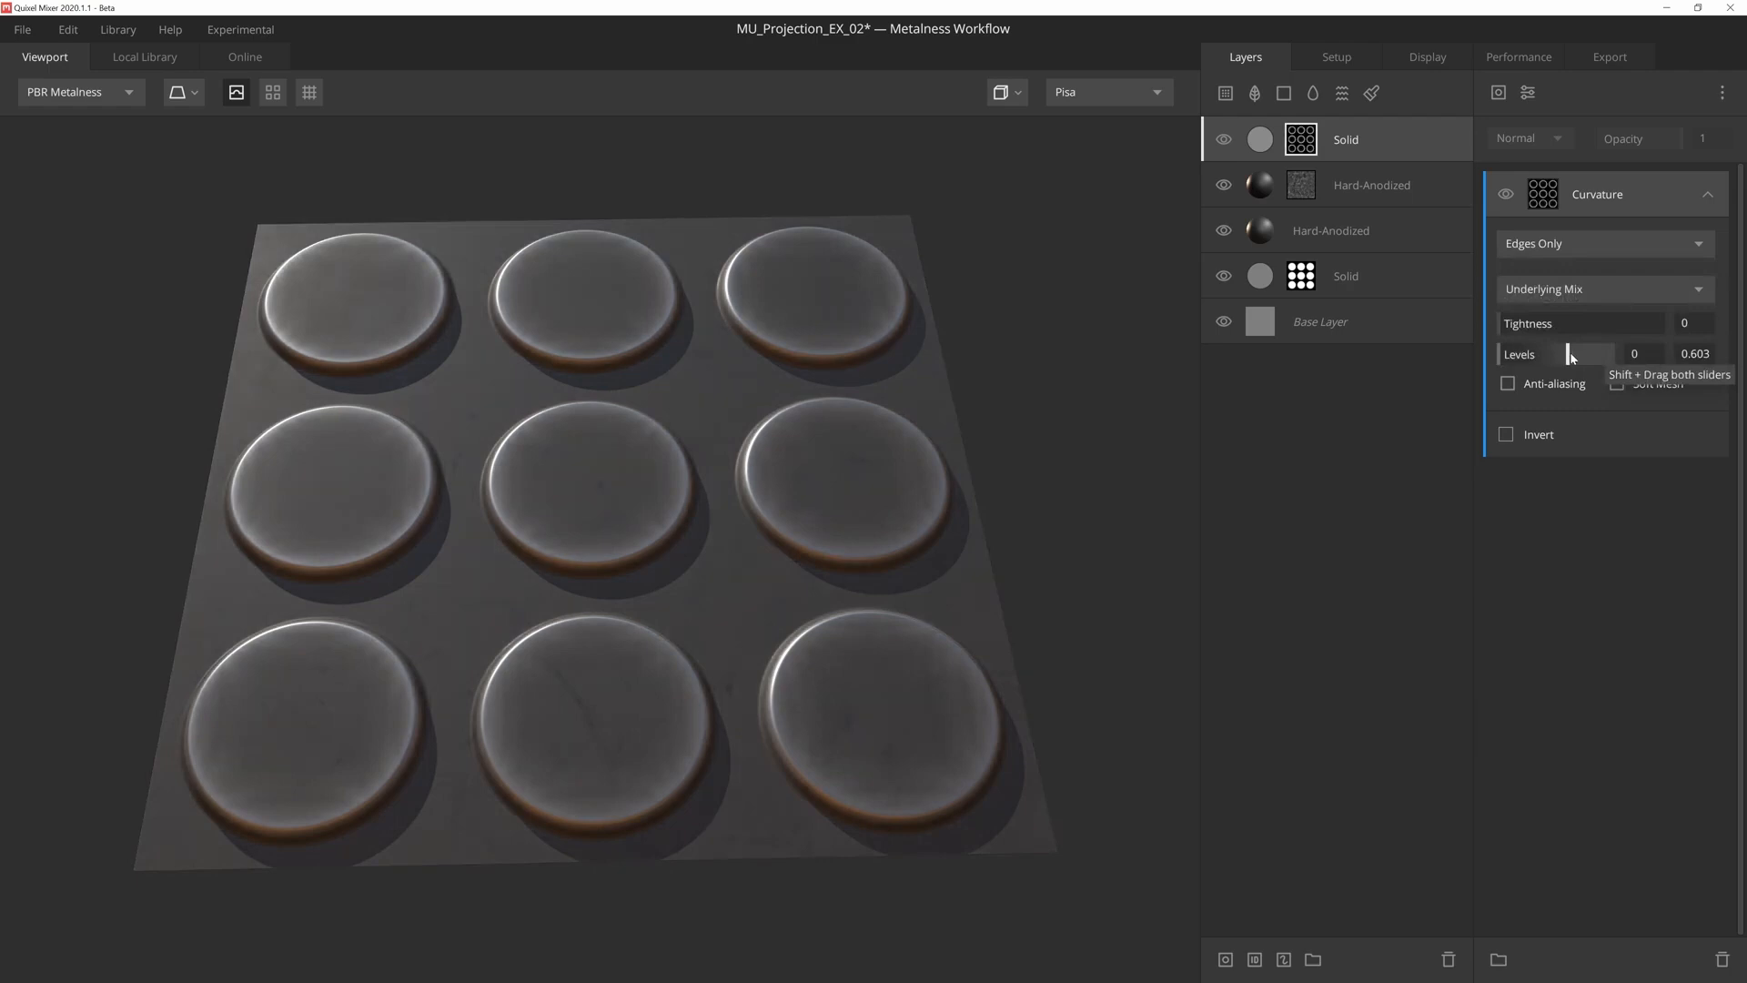
# - Add a Map component above the Curvature in the top Solid layer's mask and set its source to Library Asset
pyautogui.click(1499, 92)
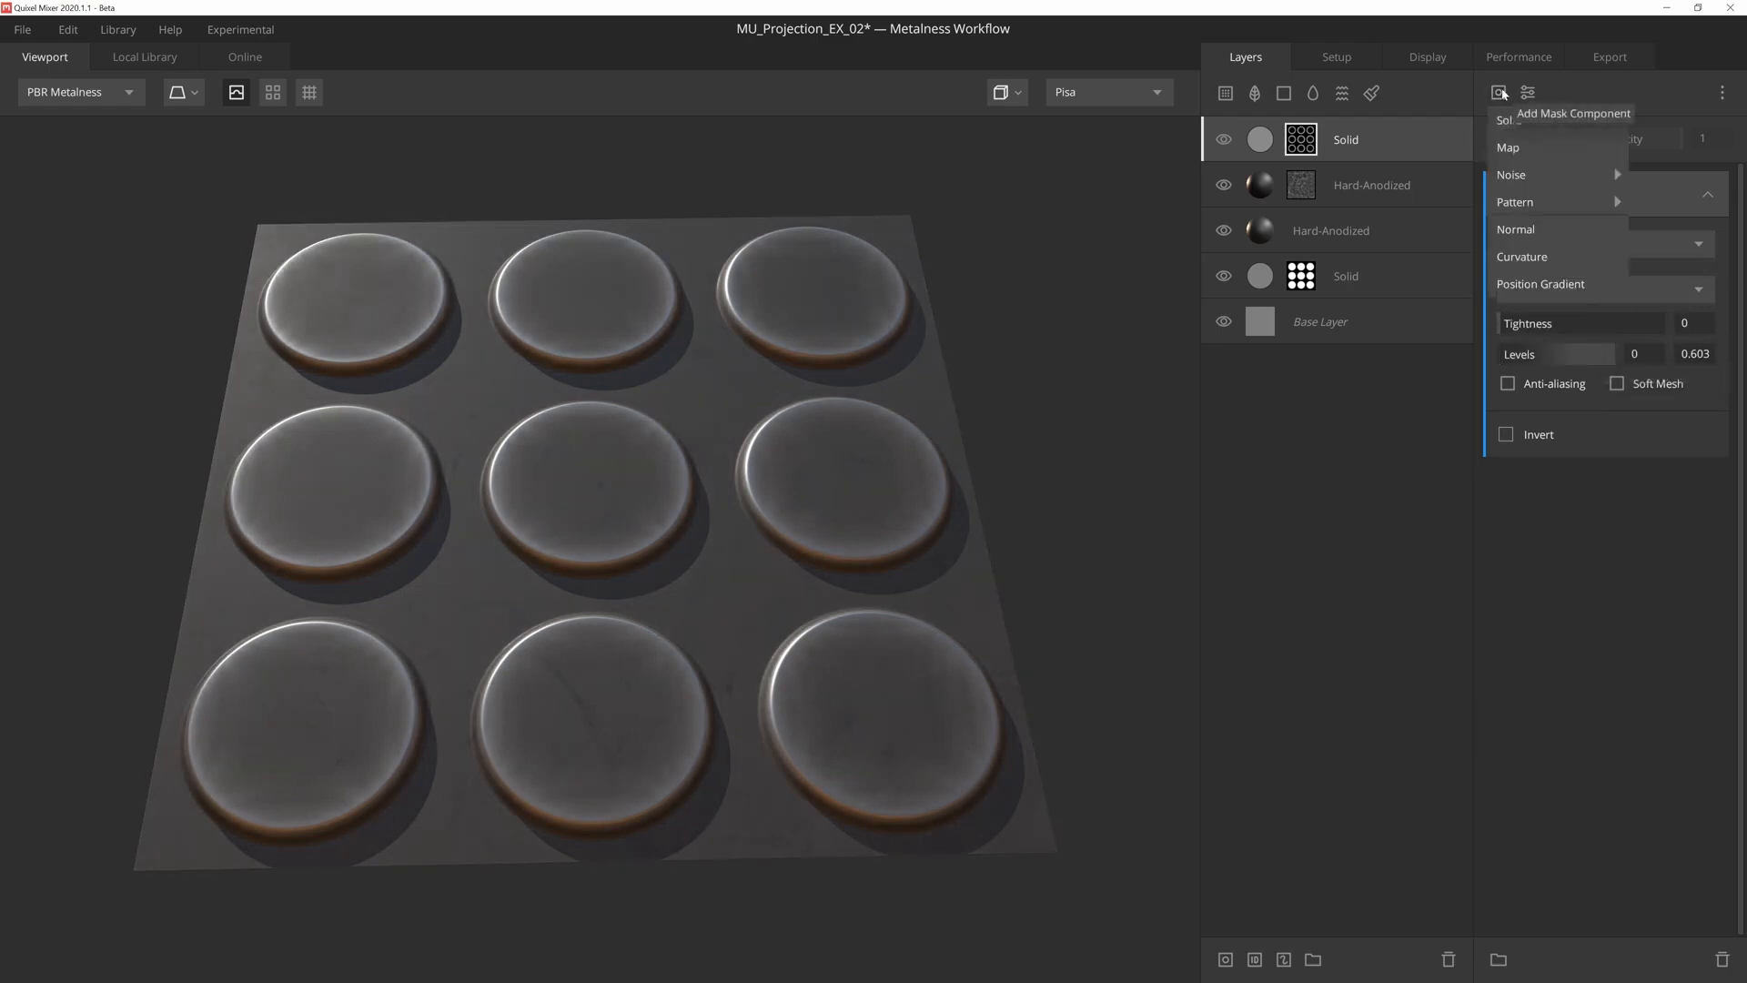
pyautogui.click(1524, 145)
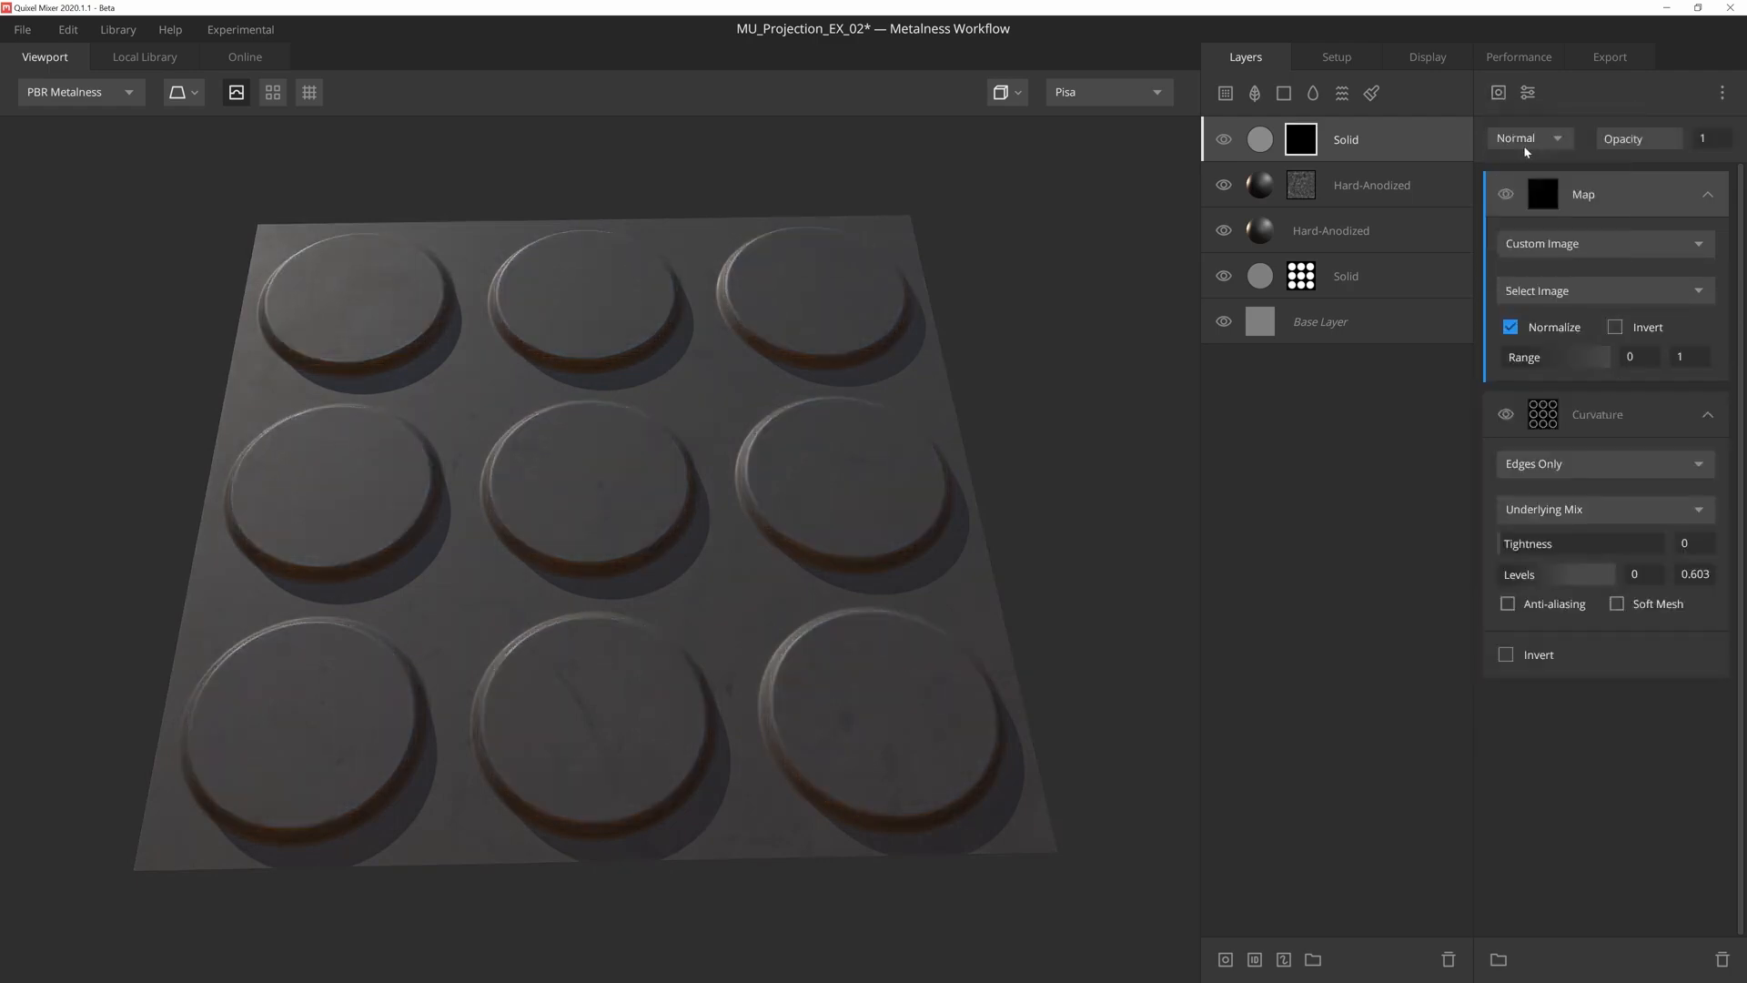
pyautogui.click(1606, 244)
pyautogui.click(1602, 327)
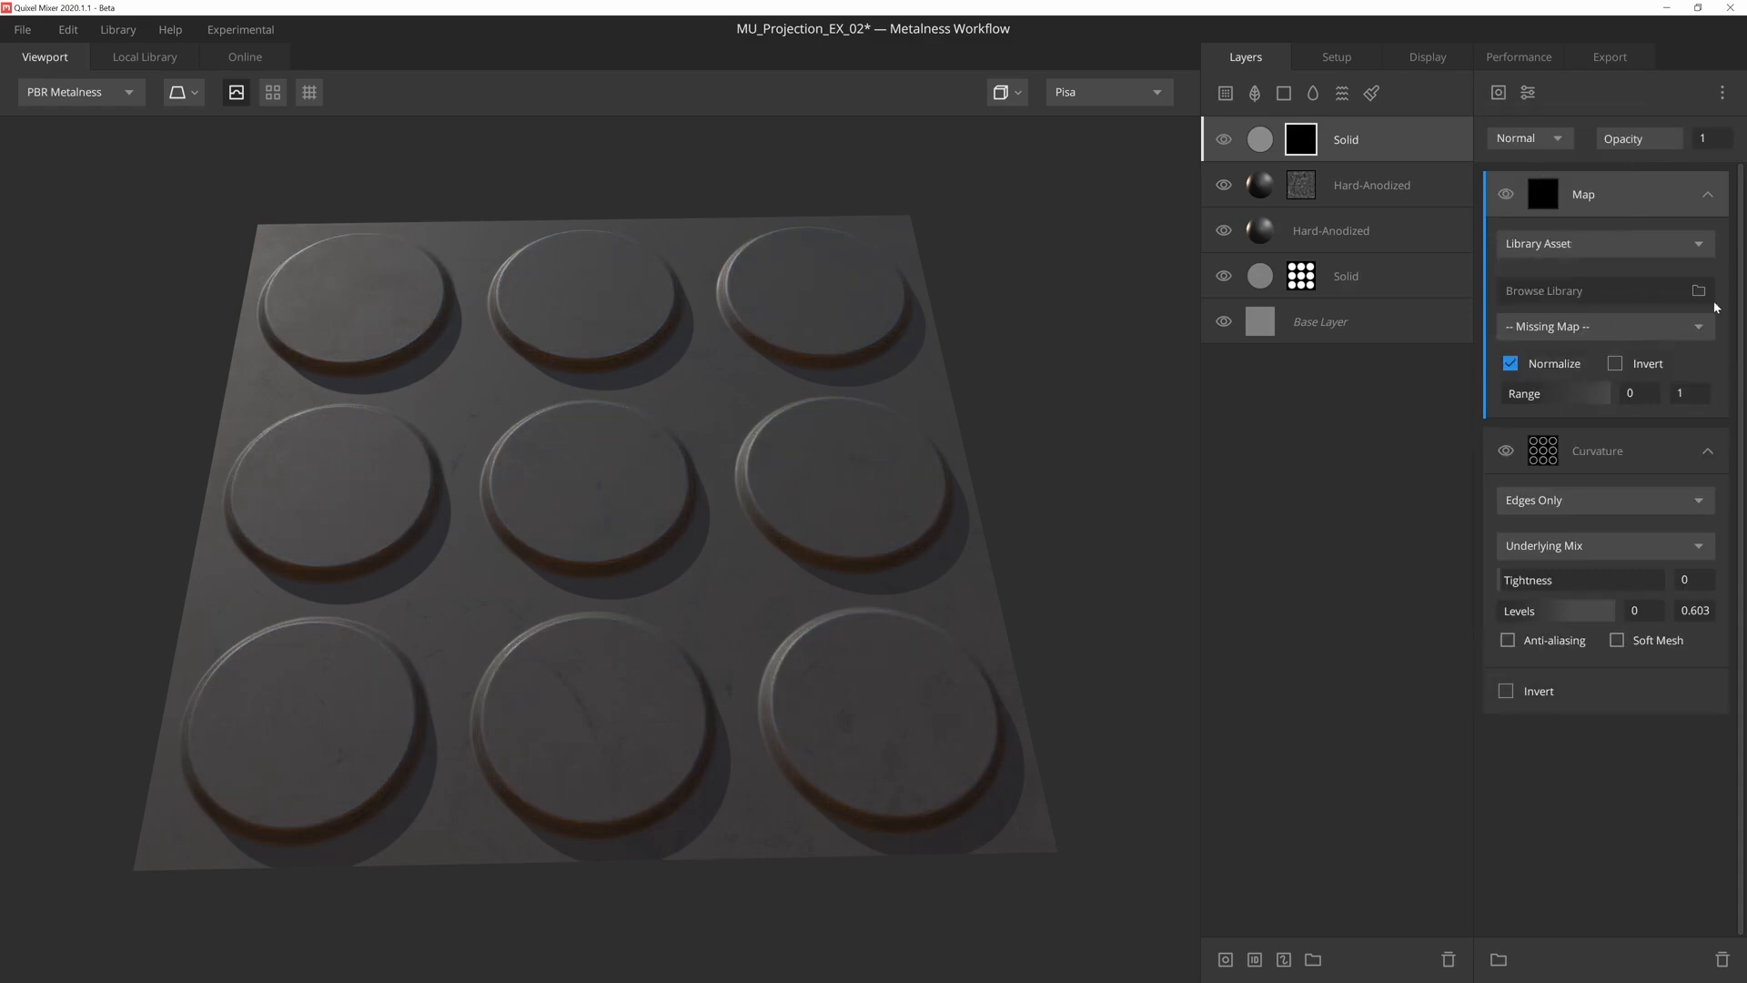
# - Filter the local library to Imperfection assets and load Scratched Metal into the Map component
pyautogui.click(1698, 291)
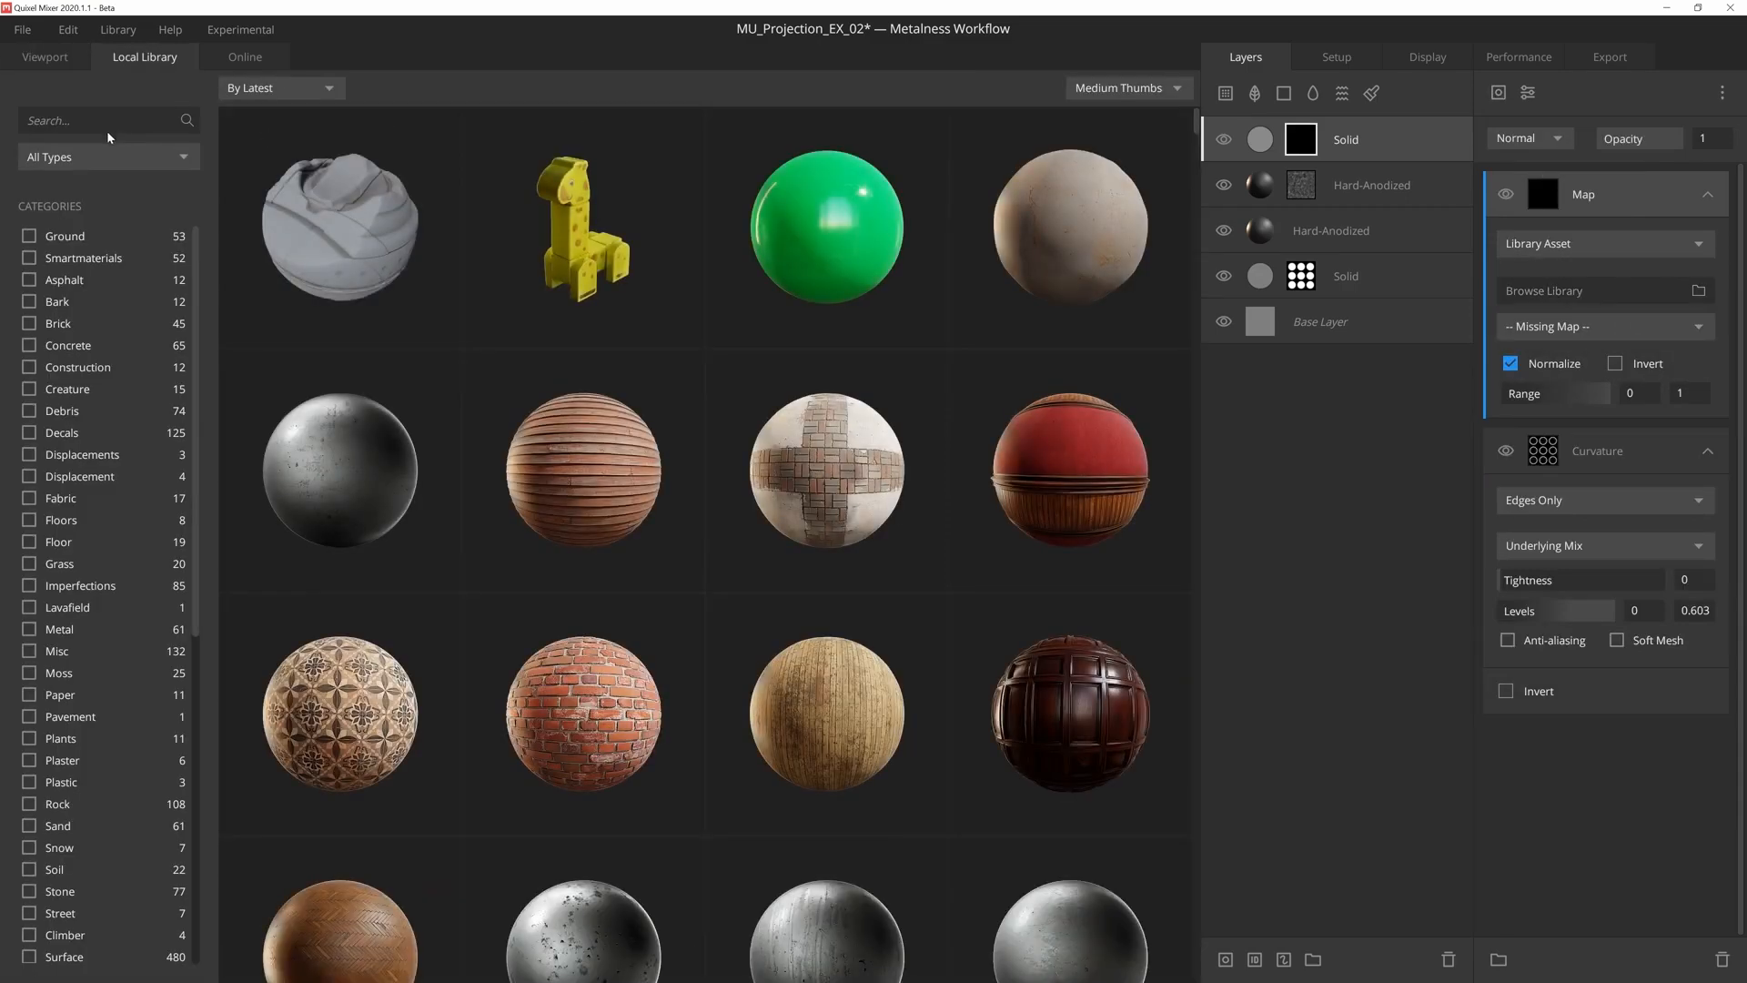
pyautogui.click(98, 157)
pyautogui.click(109, 293)
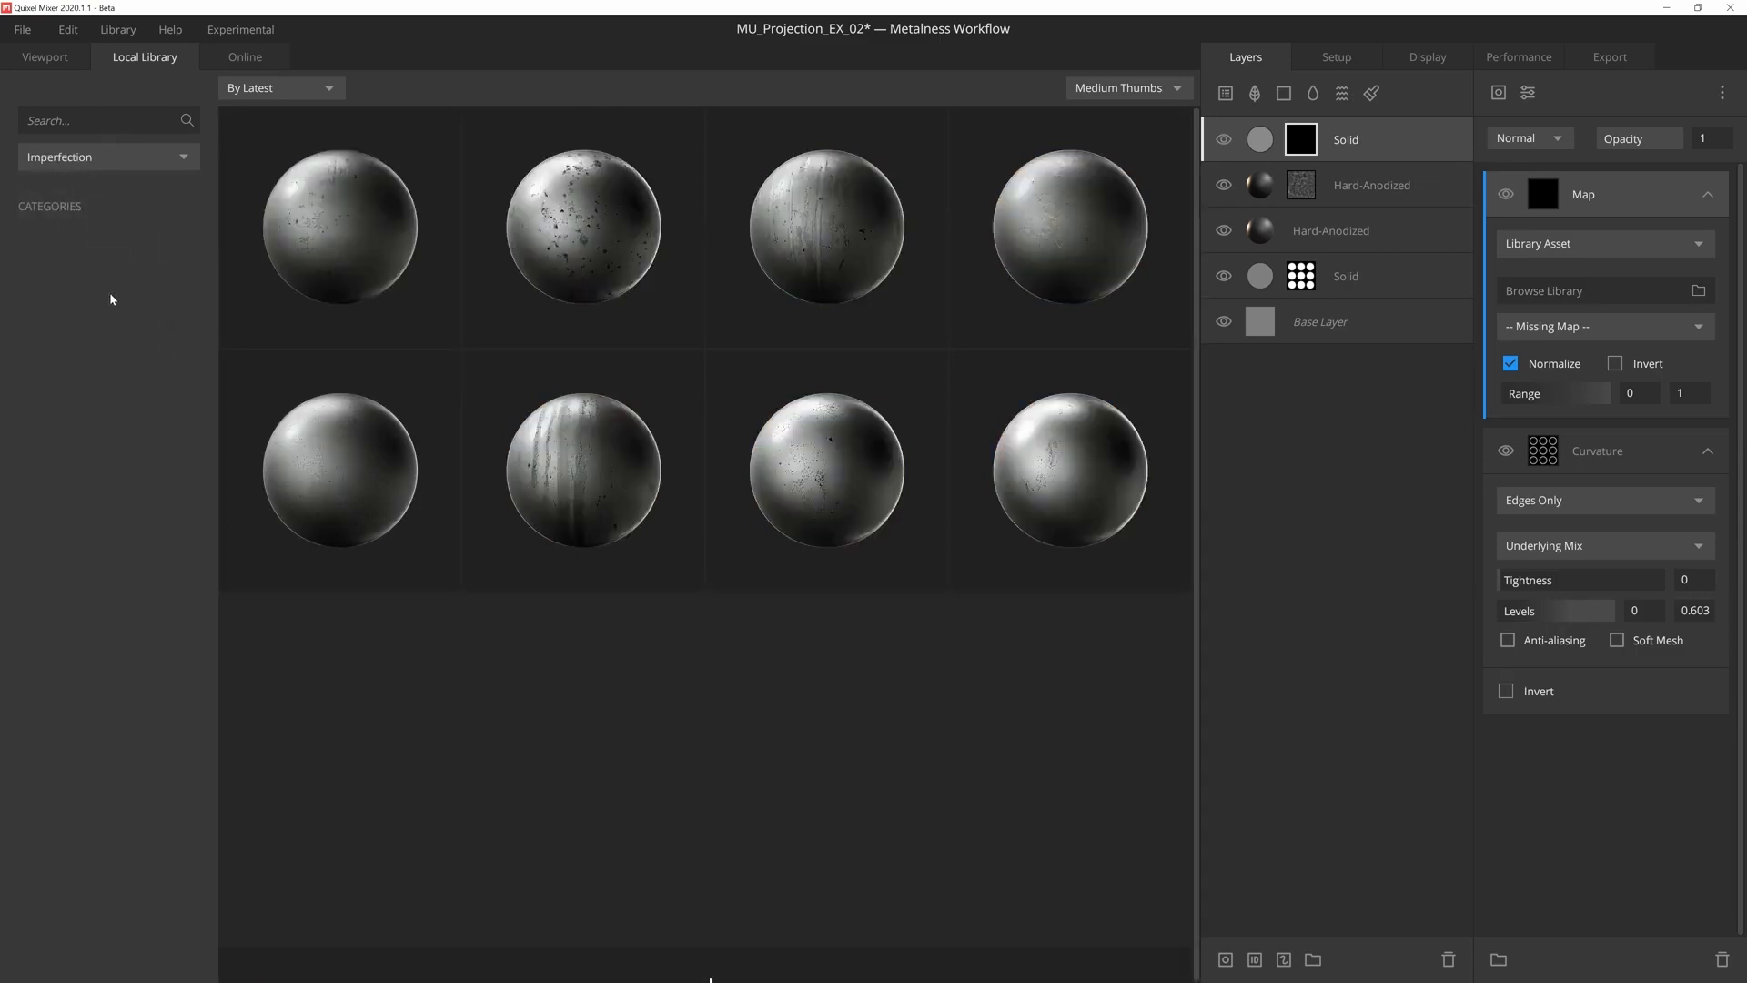
pyautogui.scroll(-8, 468, 371)
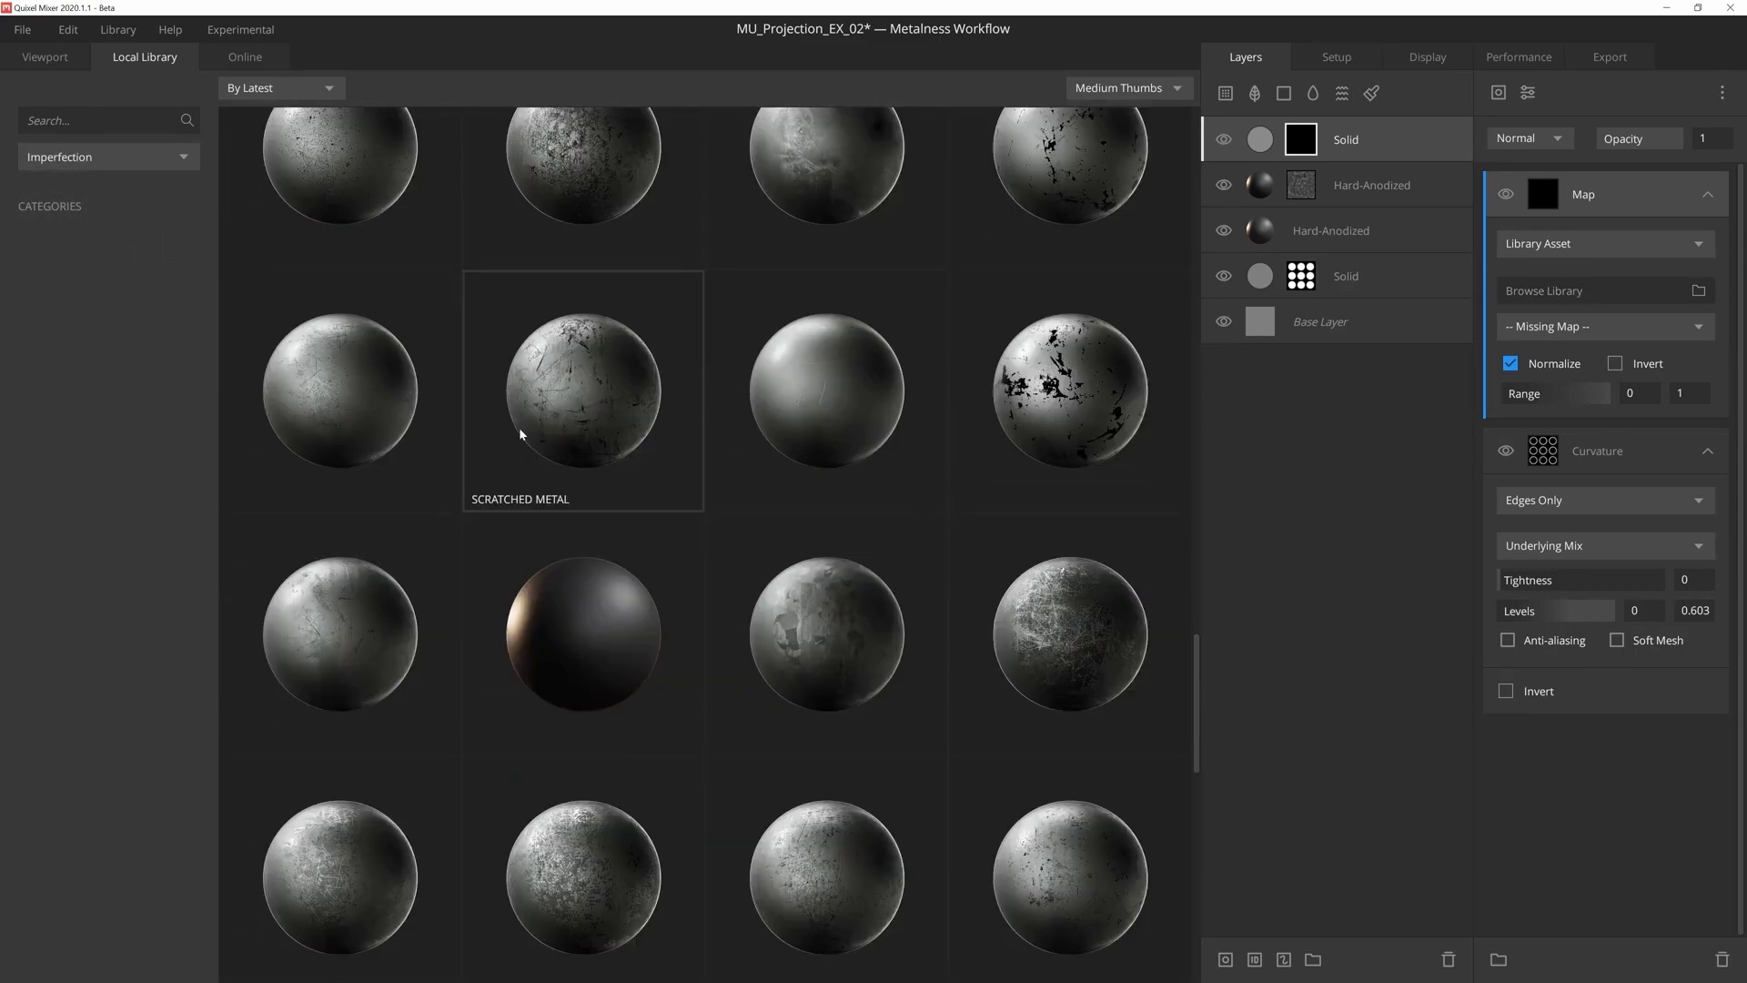
pyautogui.click(519, 428)
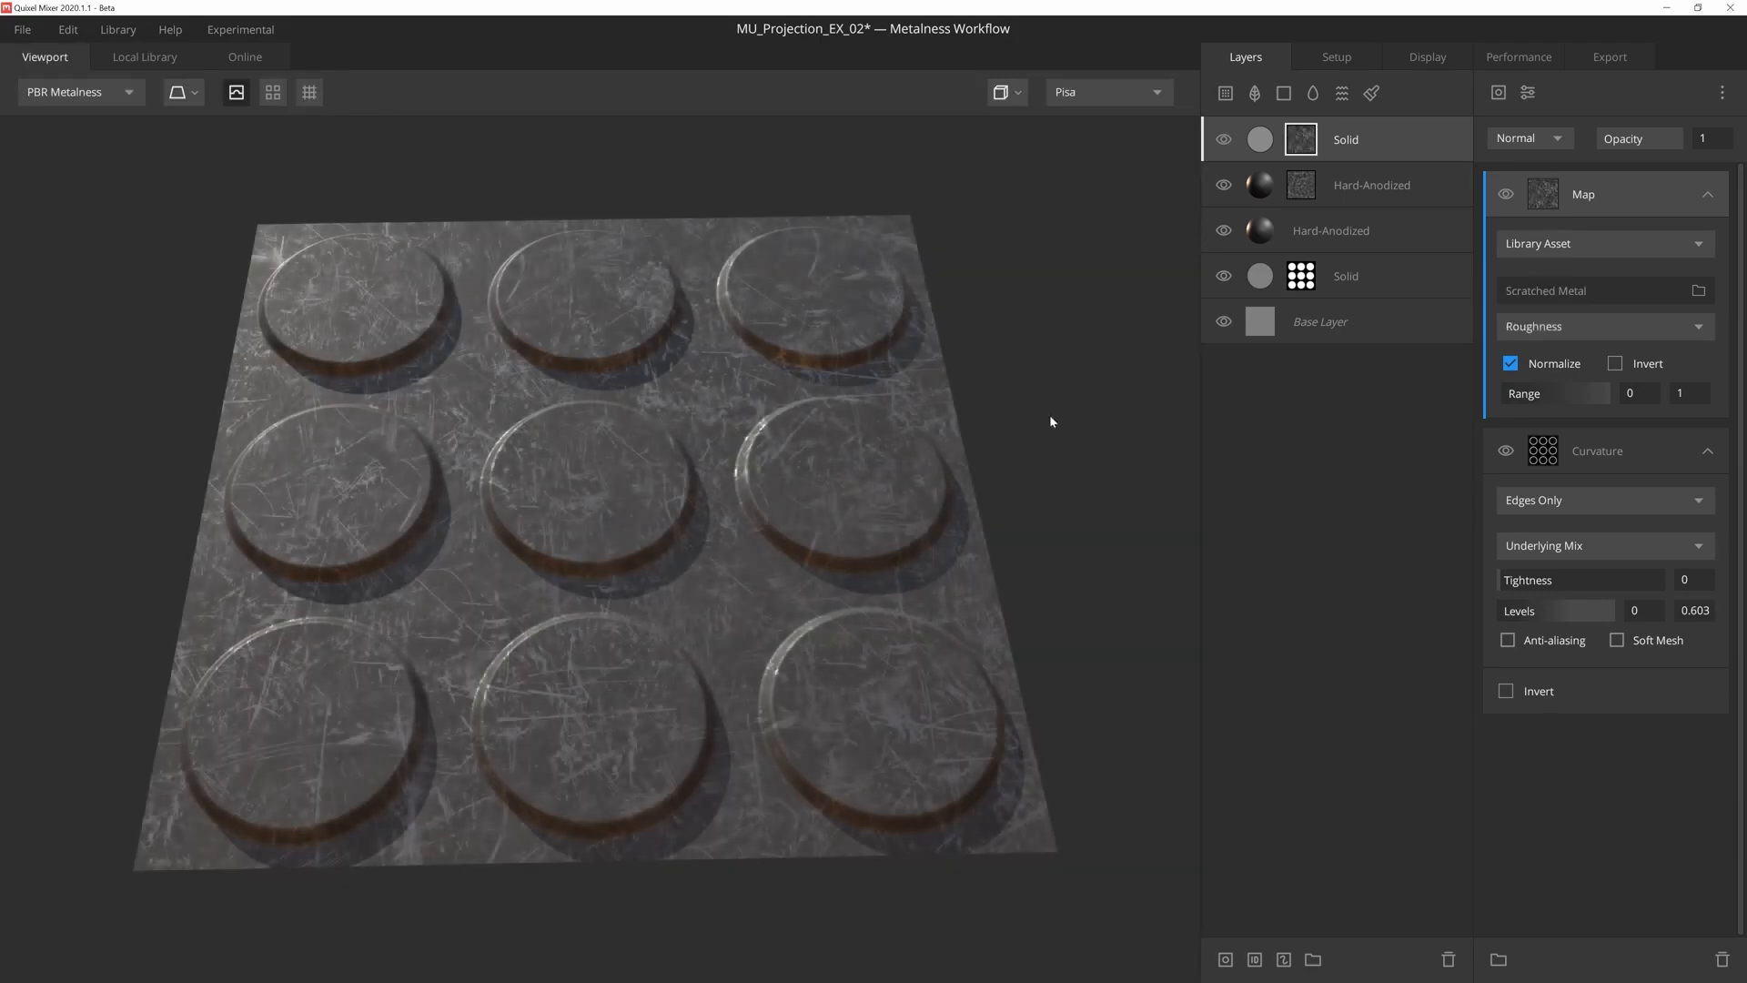
# - Set the Scratched Metal map's range to 0.151–0.569 and its blend mode to Add
pyautogui.moveTo(1504, 395); pyautogui.dragTo(1559, 408)
pyautogui.click(1497, 145)
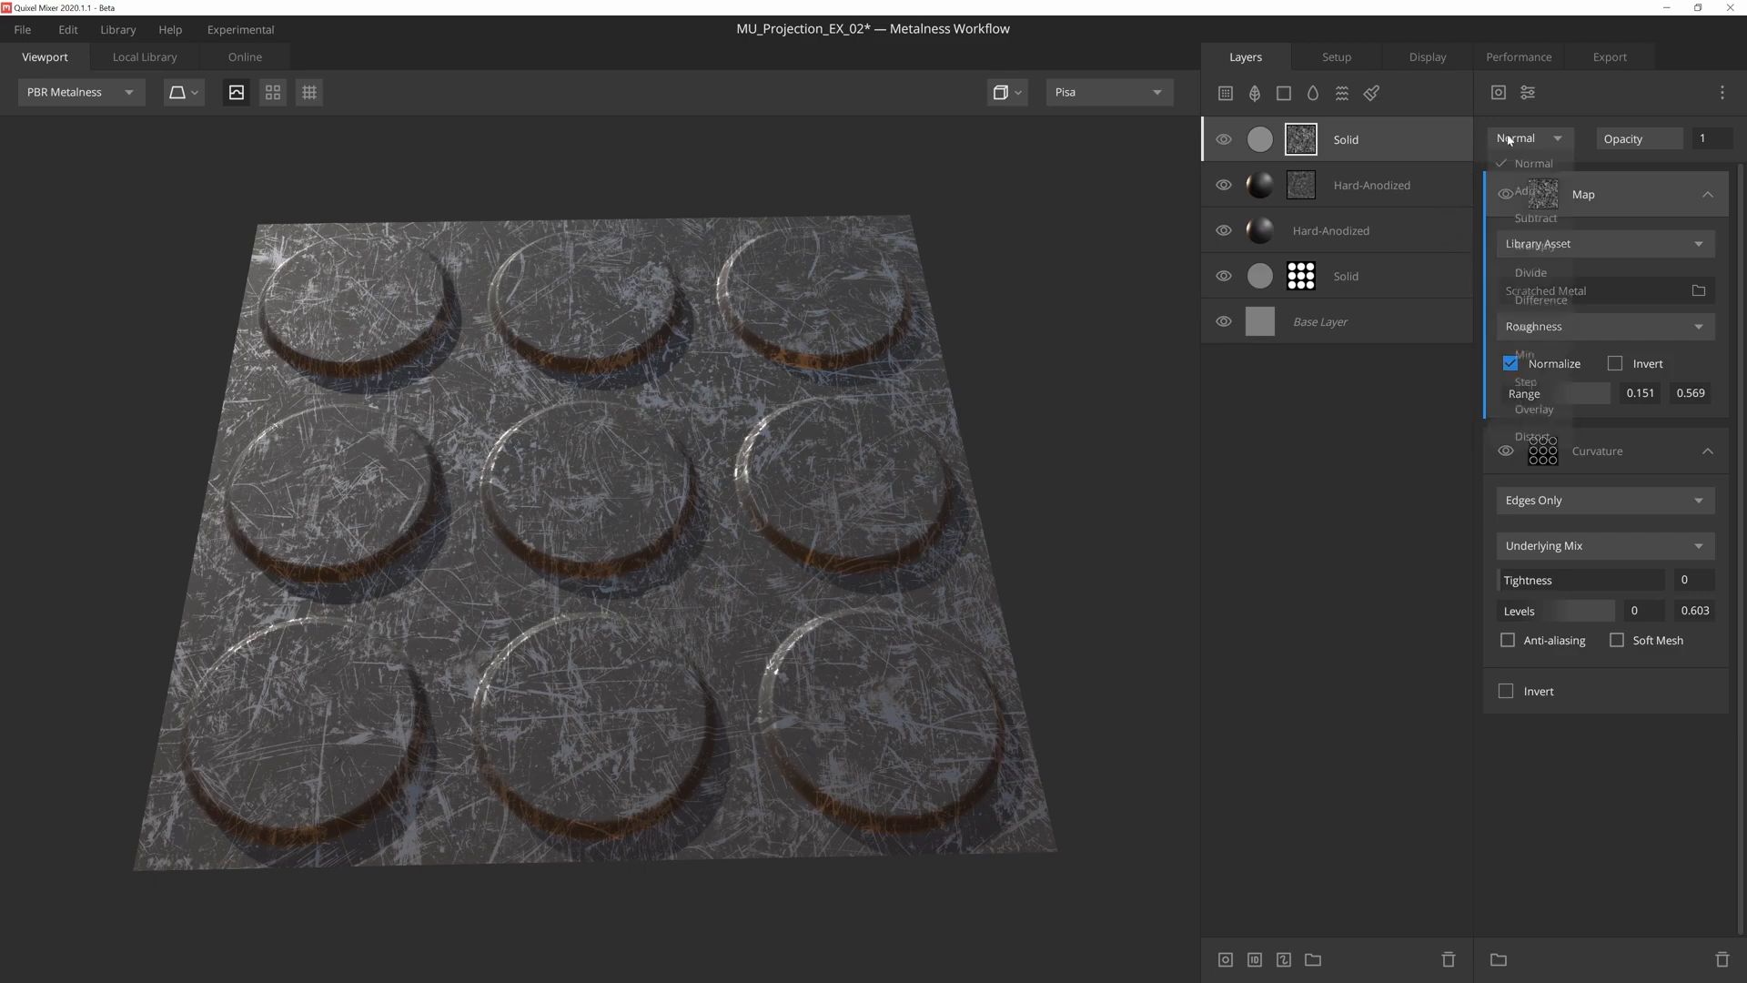
pyautogui.click(1533, 193)
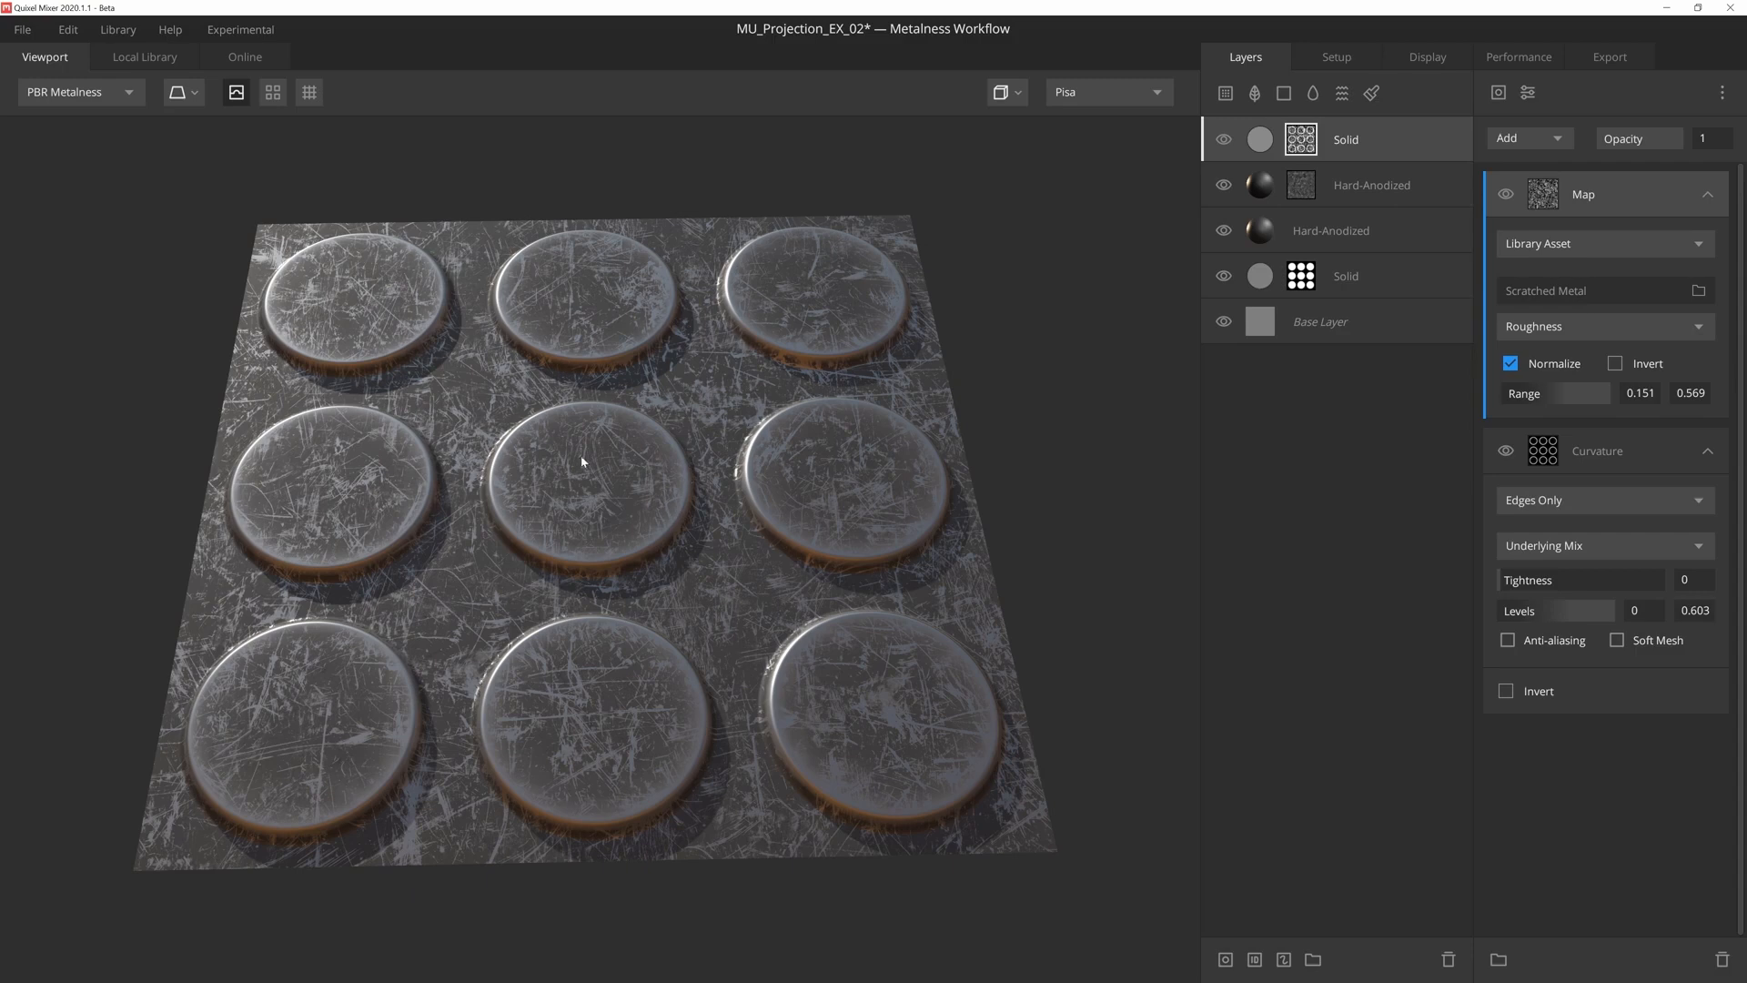
# - Copy the Curvature component, paste it above the Scratched Metal map and set the copy's blend mode to Multiply
pyautogui.click(1615, 448)
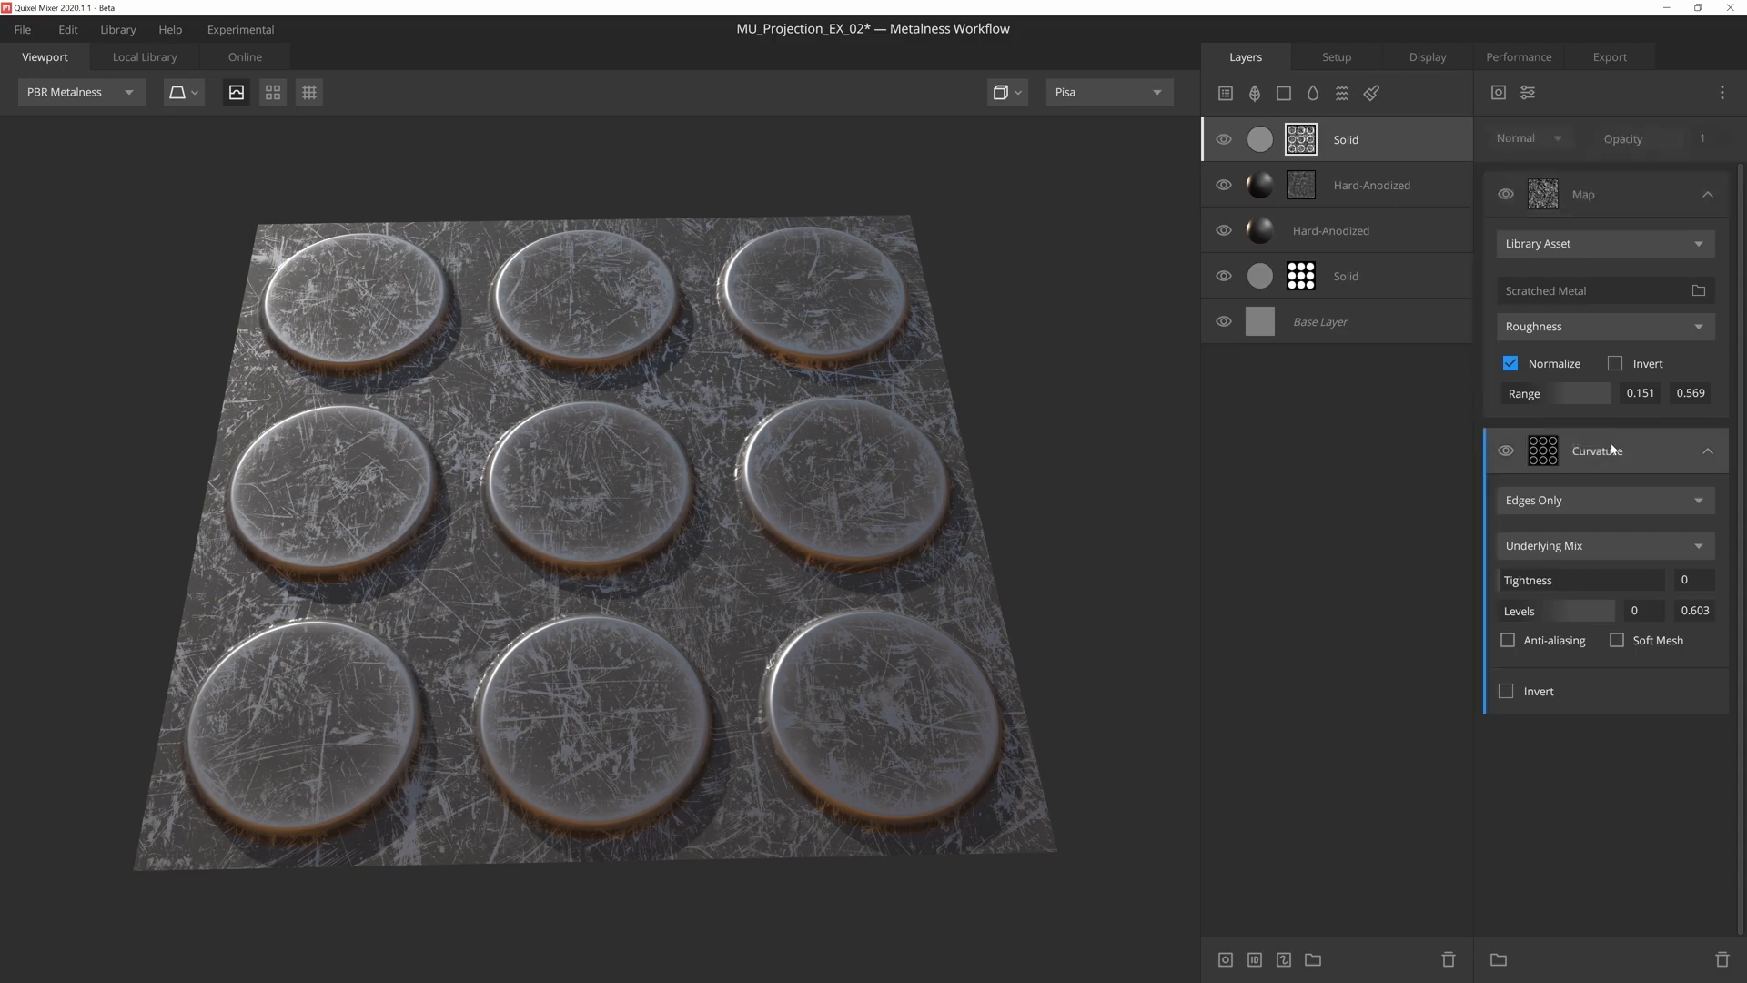
pyautogui.rightClick(1614, 448)
pyautogui.click(1639, 488)
pyautogui.click(1630, 189)
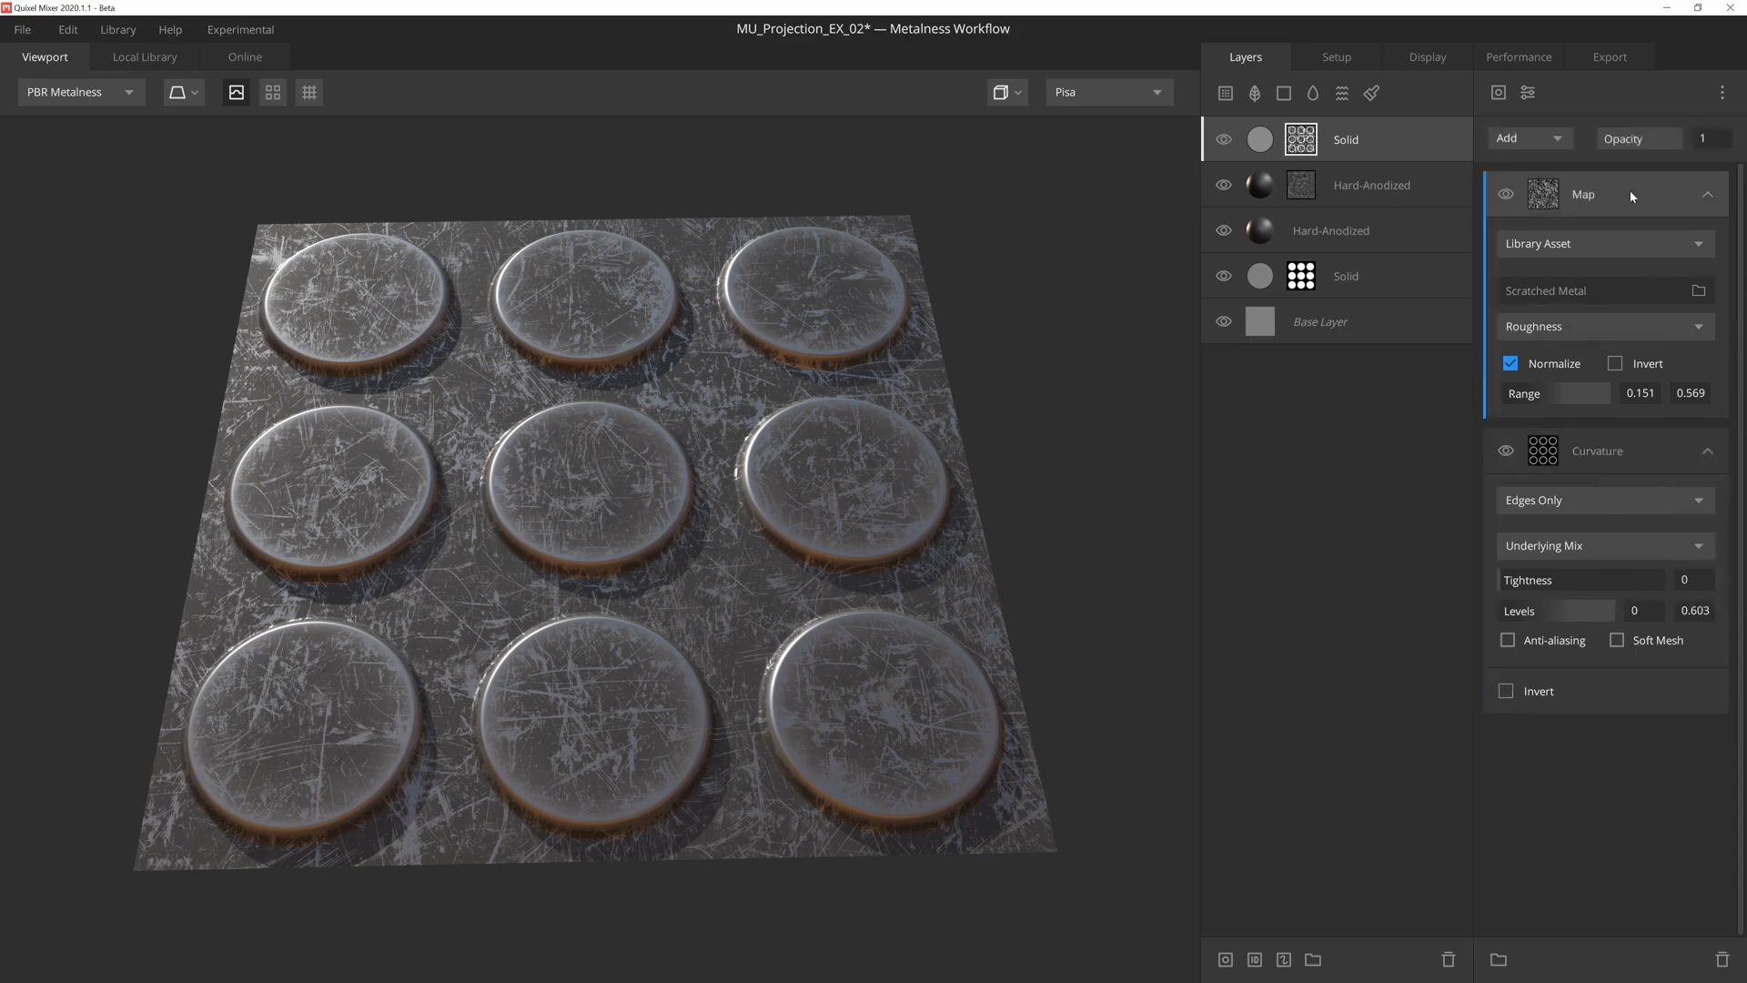
pyautogui.rightClick(1630, 189)
pyautogui.click(1656, 286)
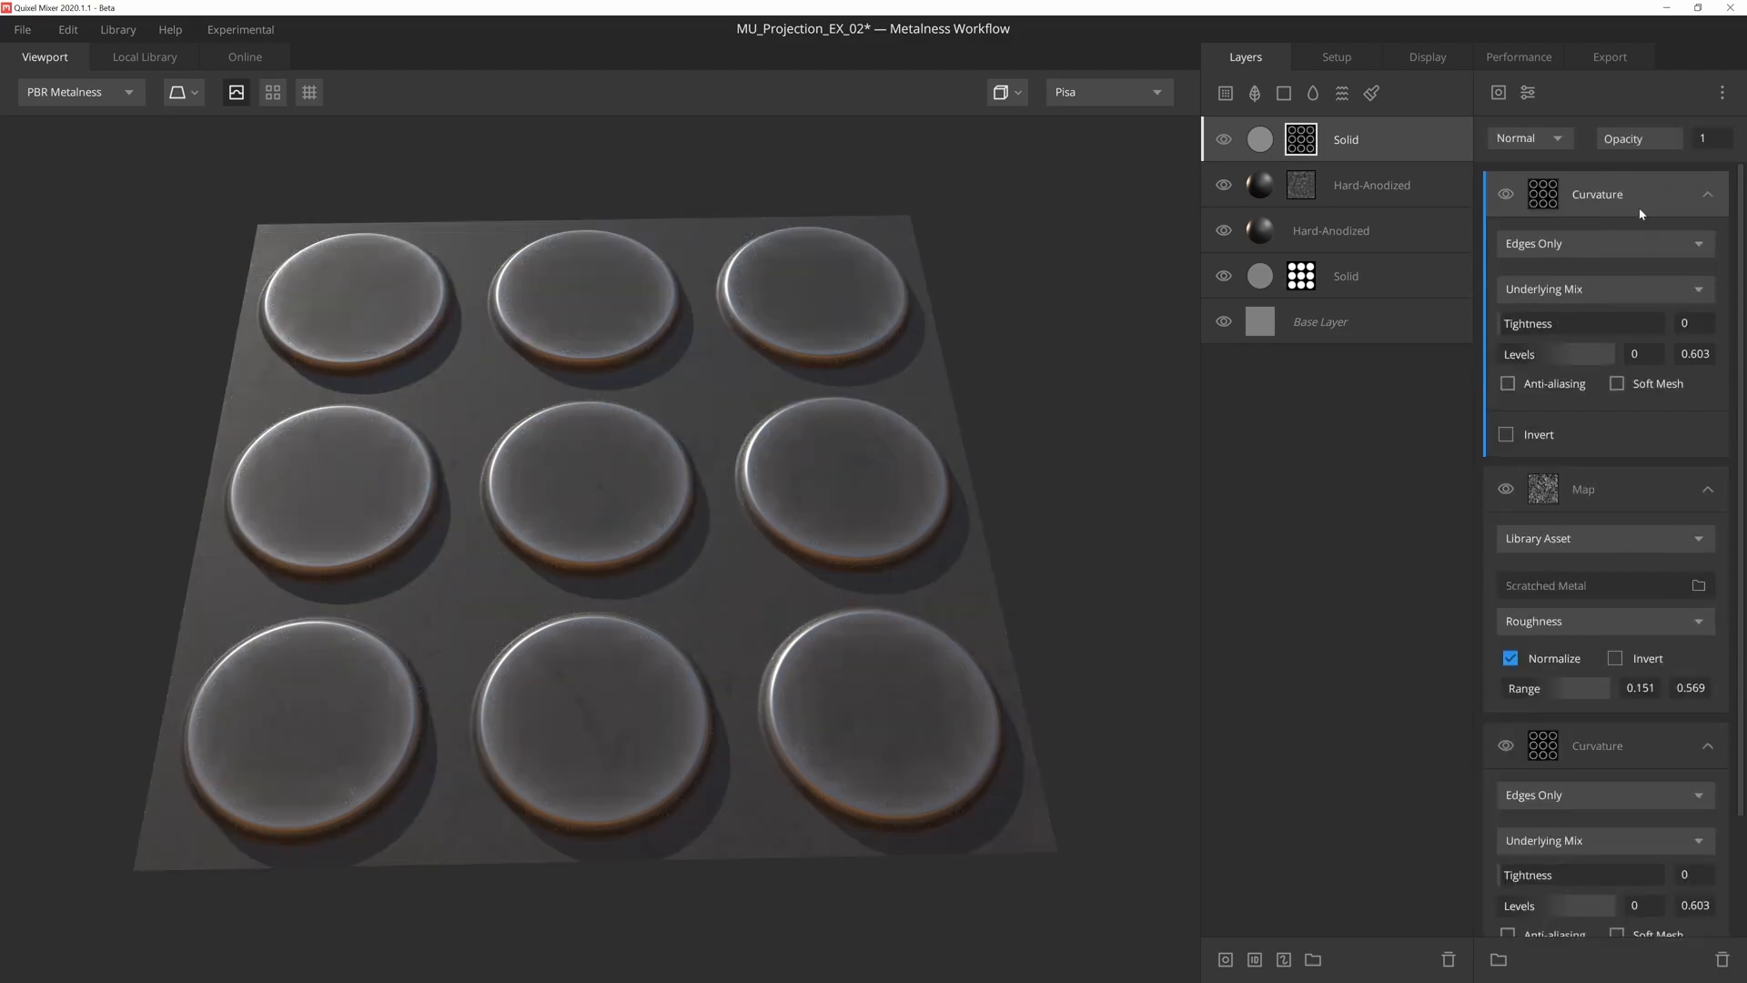
pyautogui.click(1542, 138)
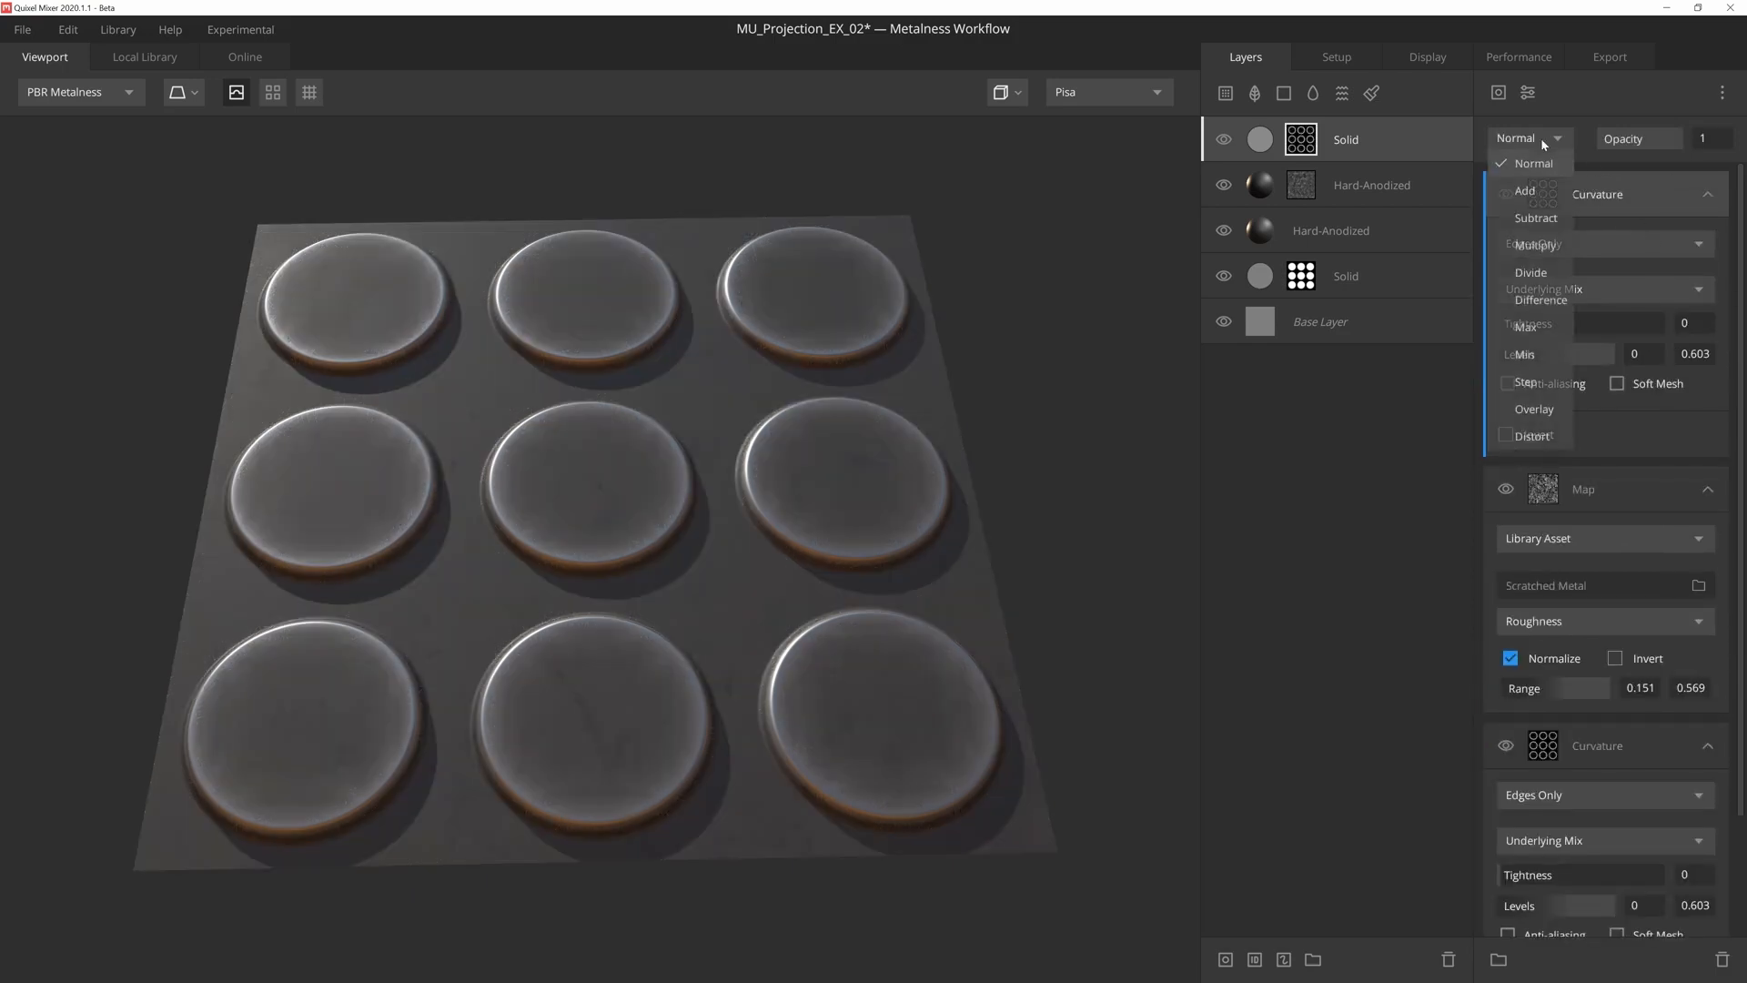
pyautogui.click(1540, 246)
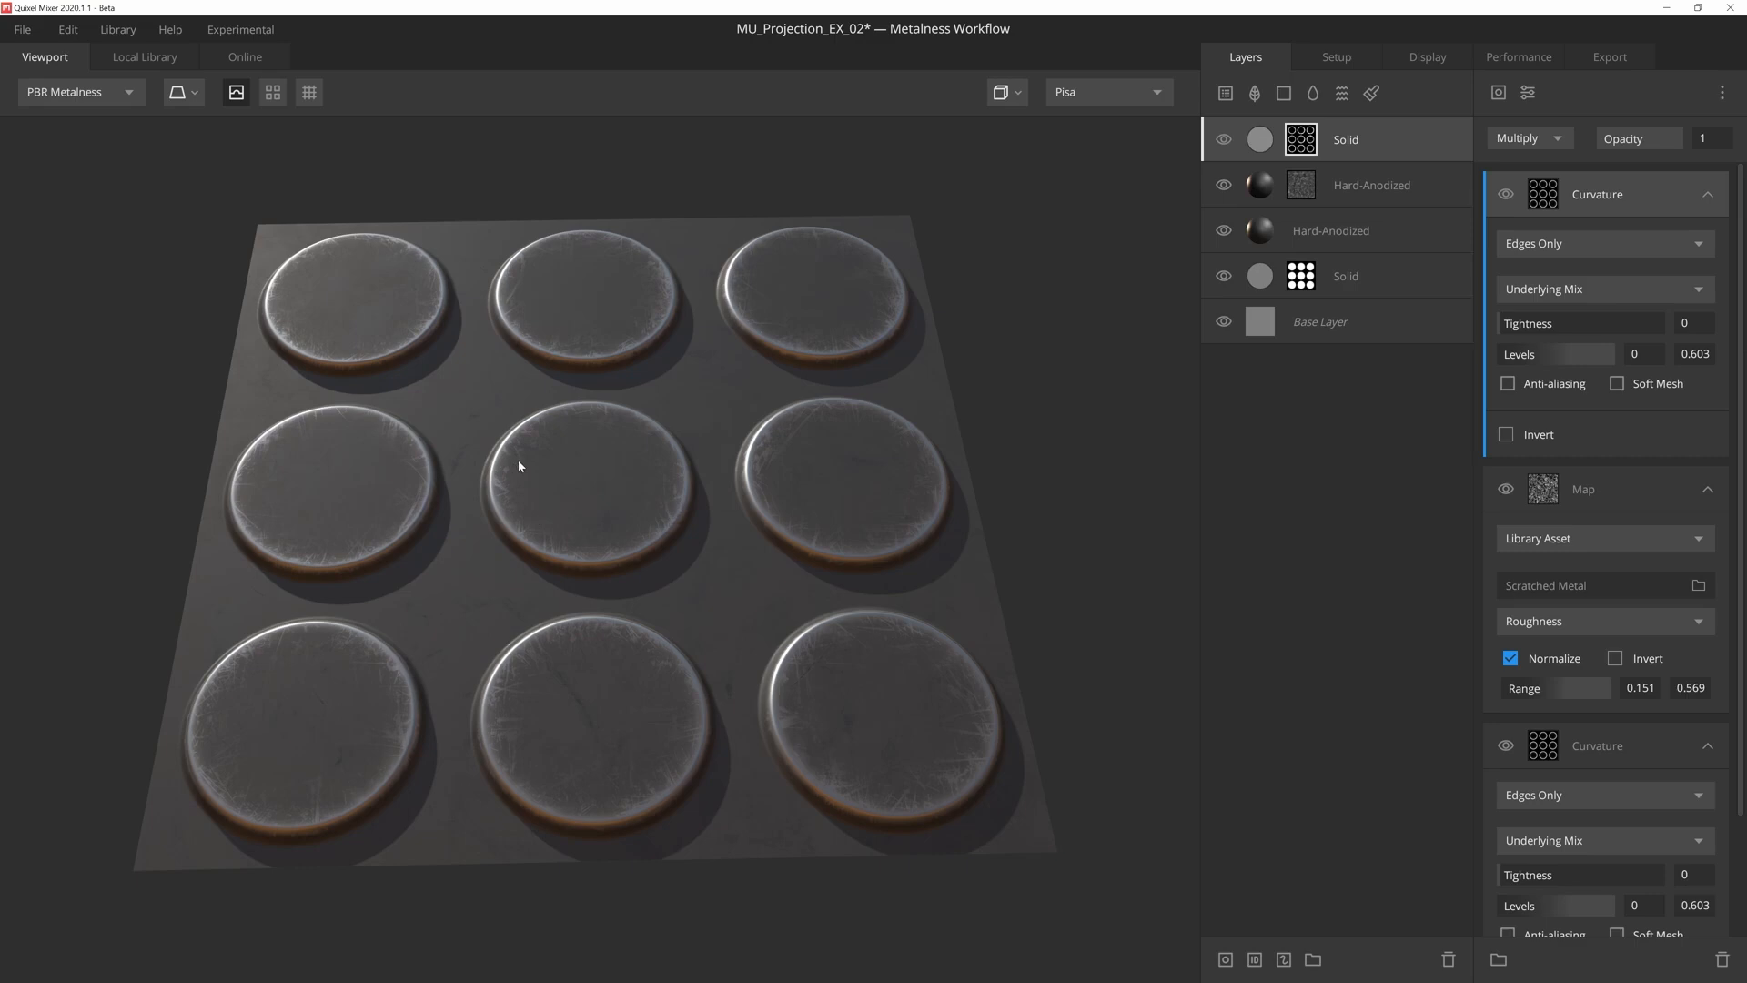
# - Add a Projection modifier directly above the Scratched Metal map with 2 tiling repetitions in X and Y
pyautogui.click(1664, 508)
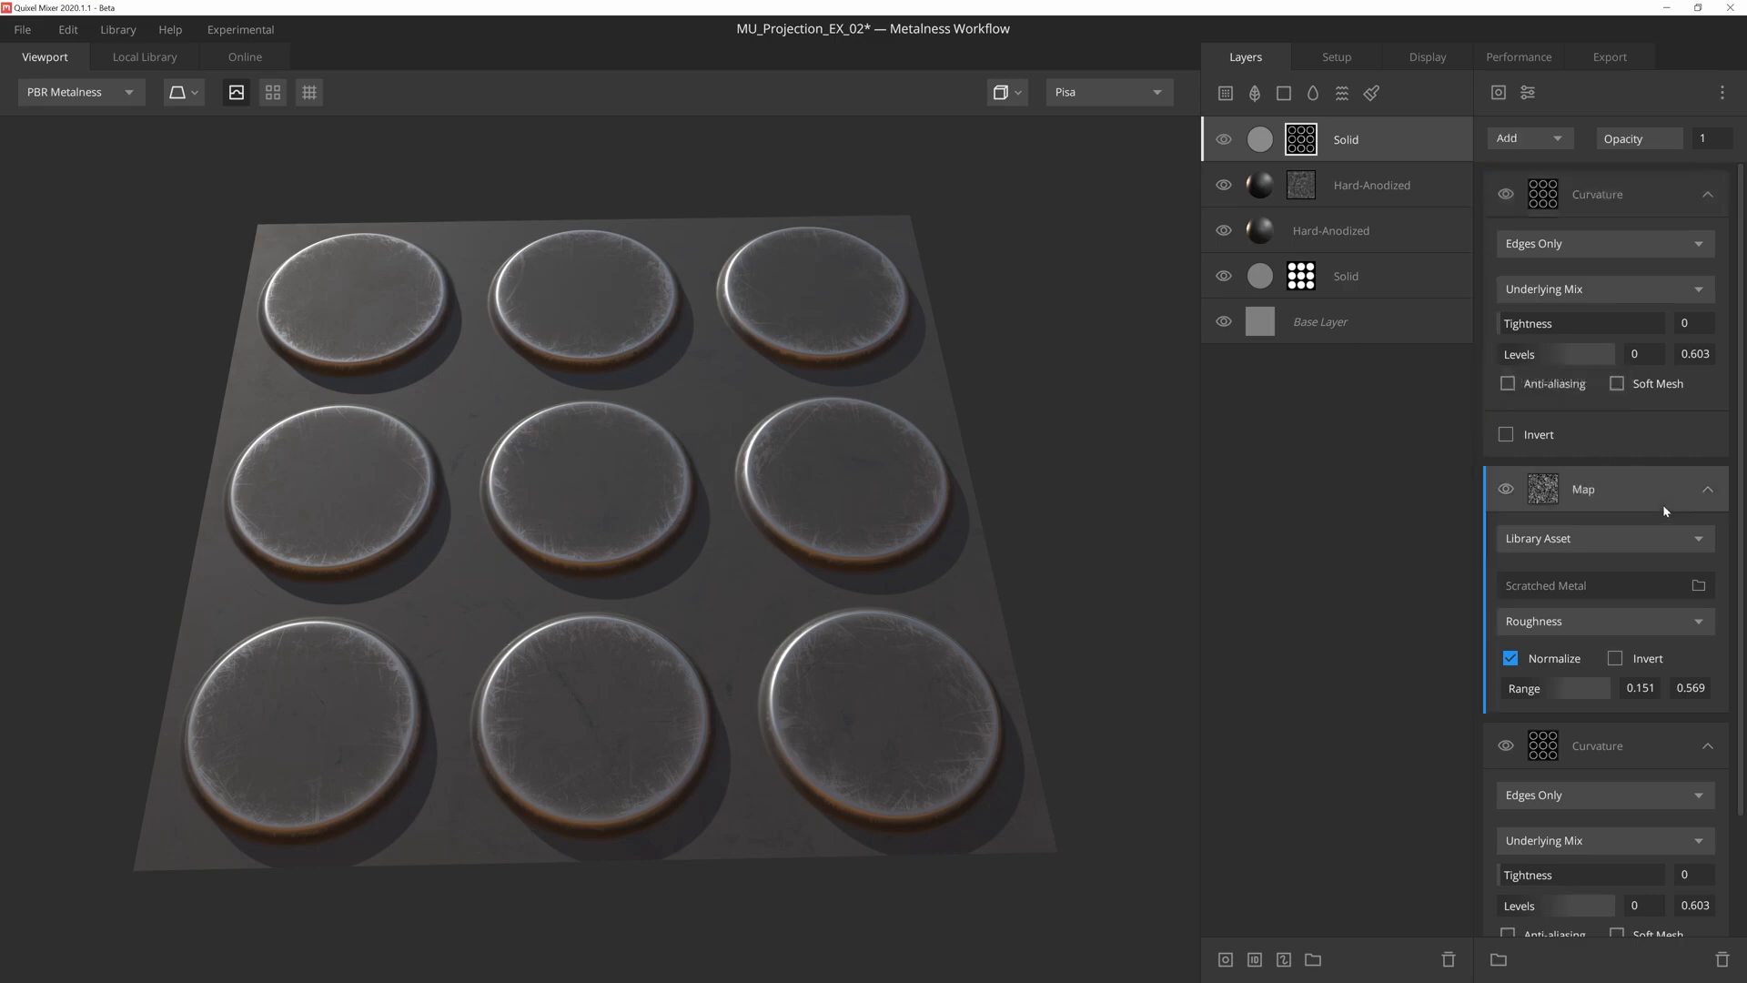
pyautogui.click(1529, 92)
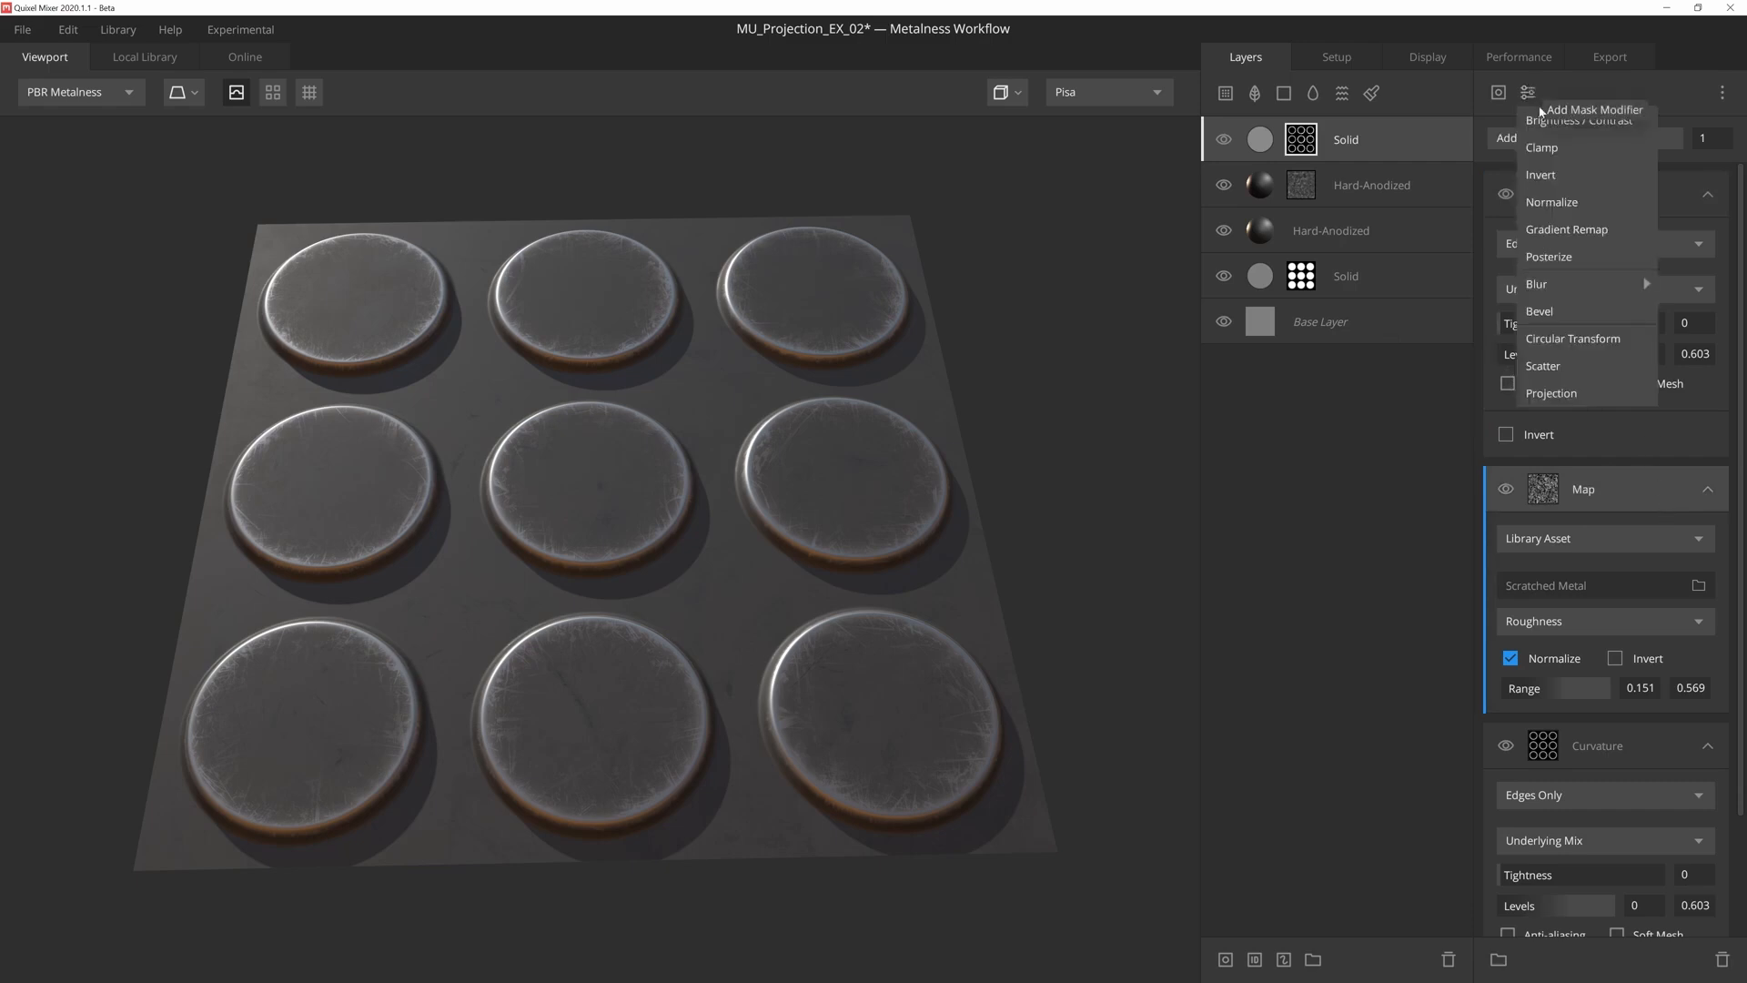
pyautogui.click(1551, 393)
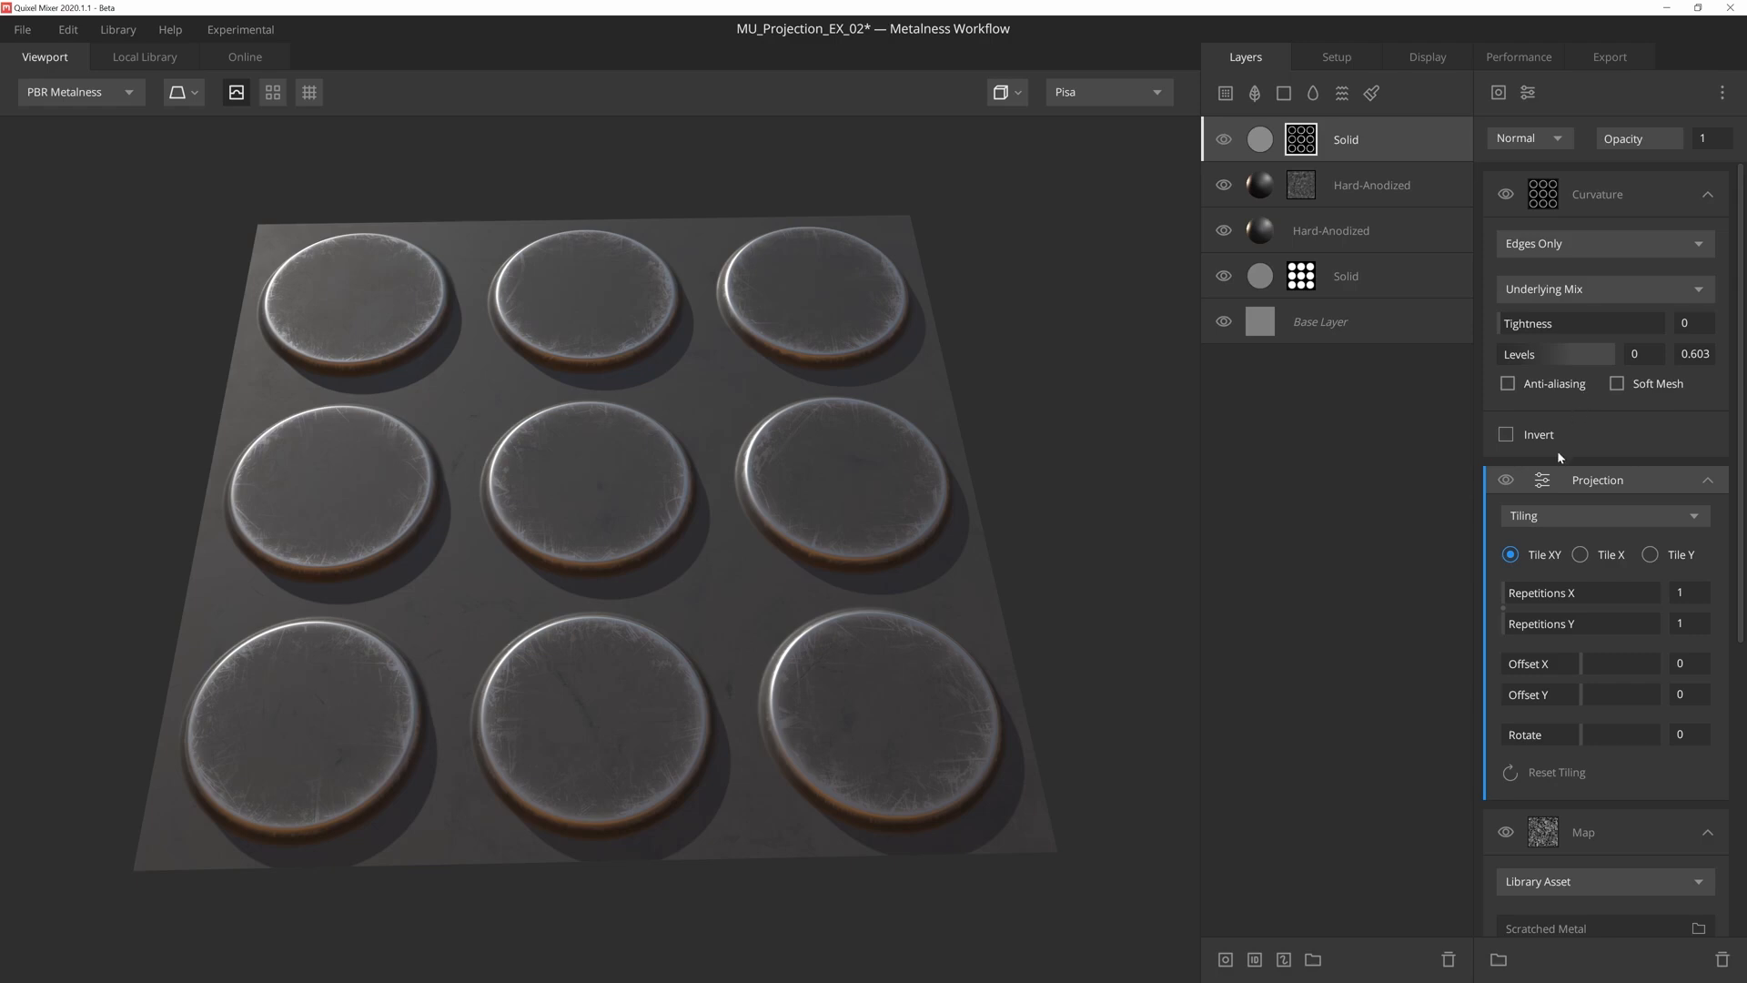
pyautogui.moveTo(1508, 614); pyautogui.dragTo(1517, 613)
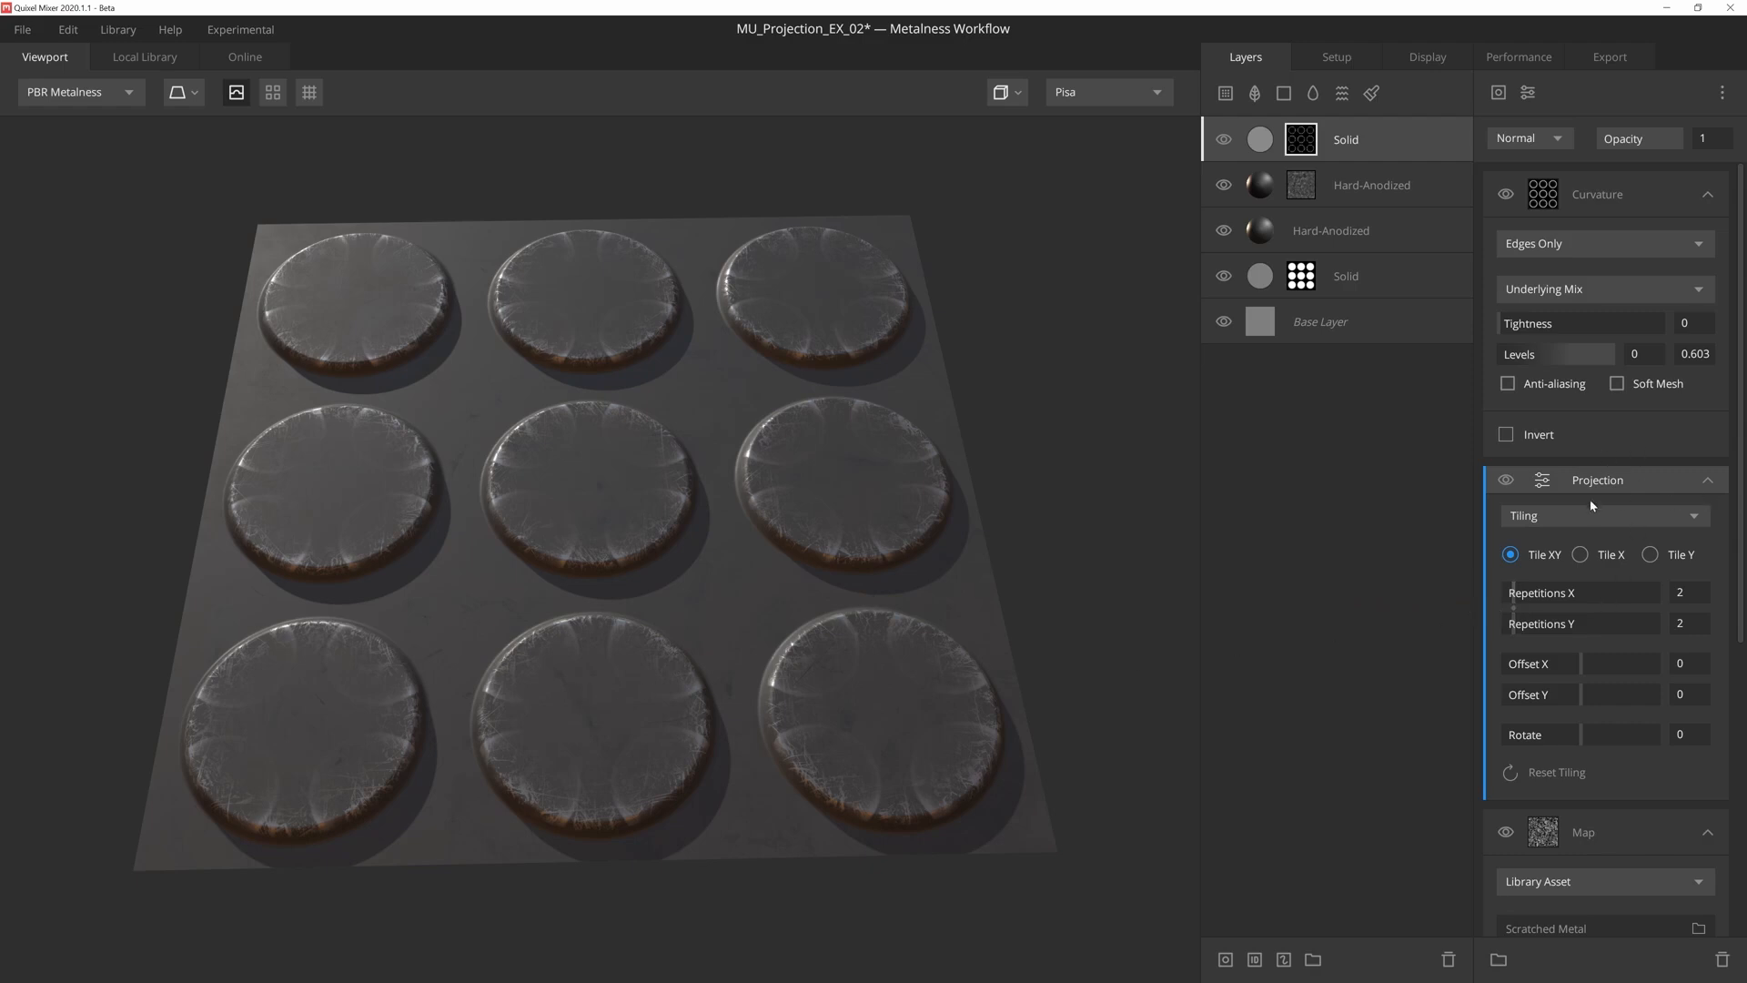
# - Clip the Projection modifier to the Scratched Metal map so it affects only that component, and inspect the discs from another angle
pyautogui.scroll(-4, 1612, 628)
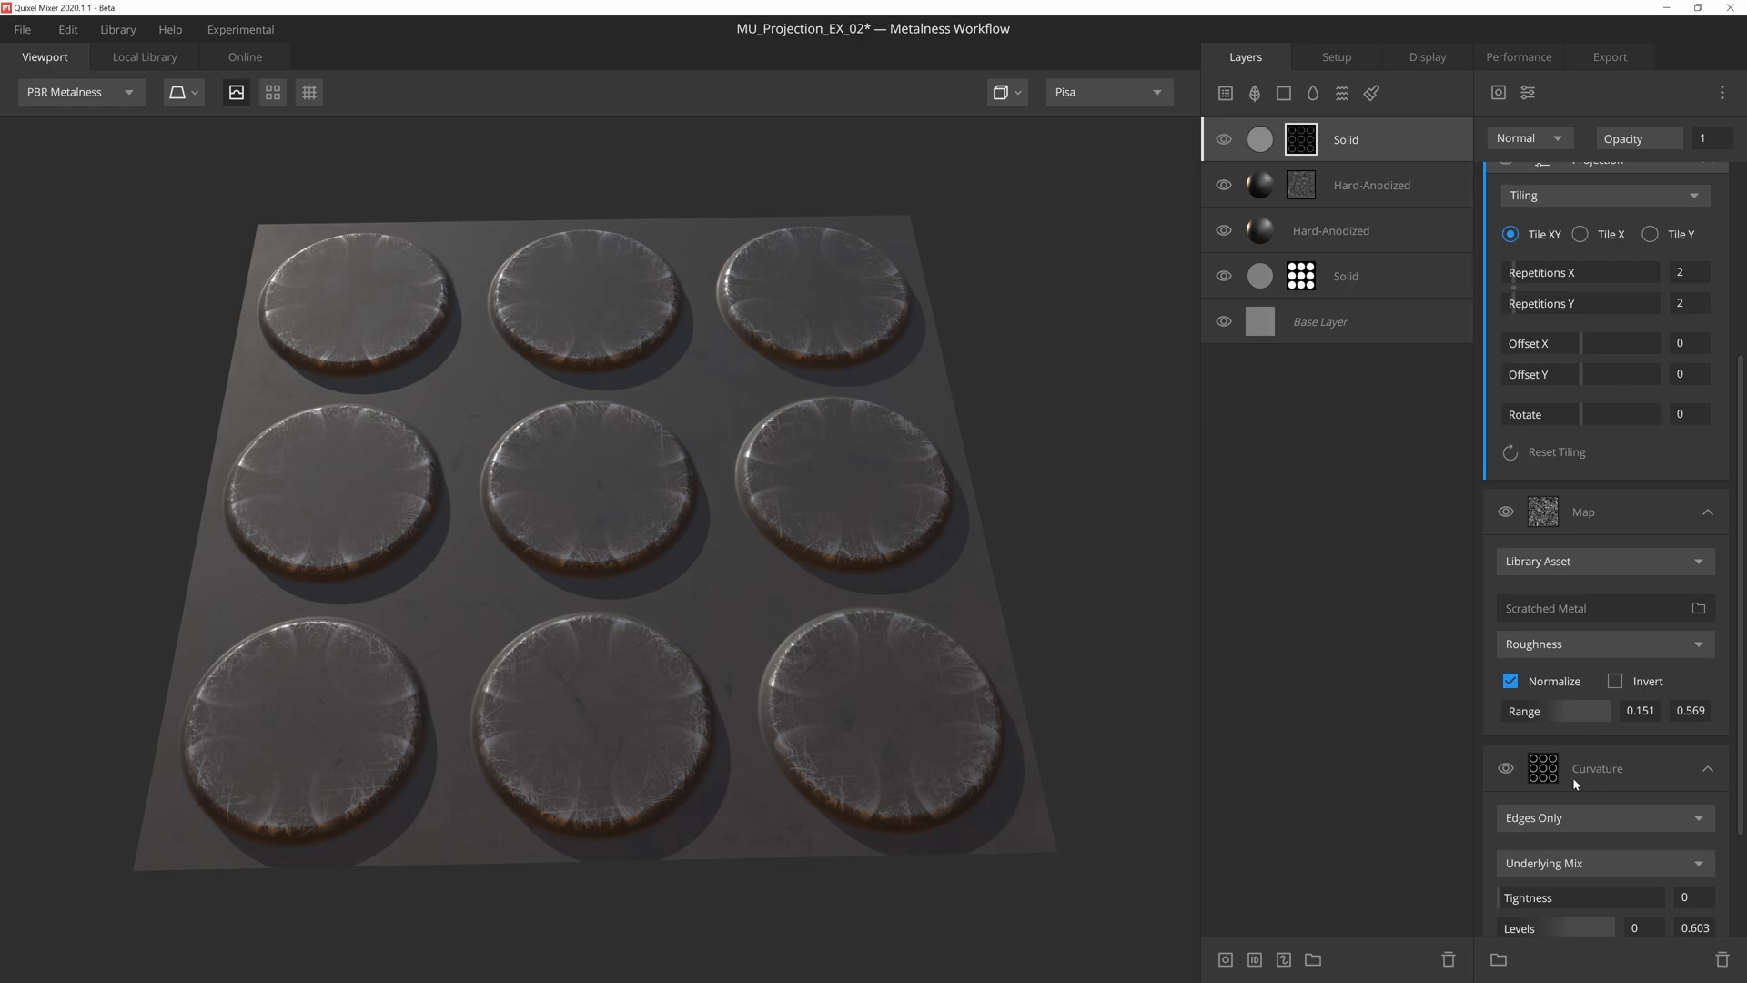
pyautogui.scroll(2, 1575, 777)
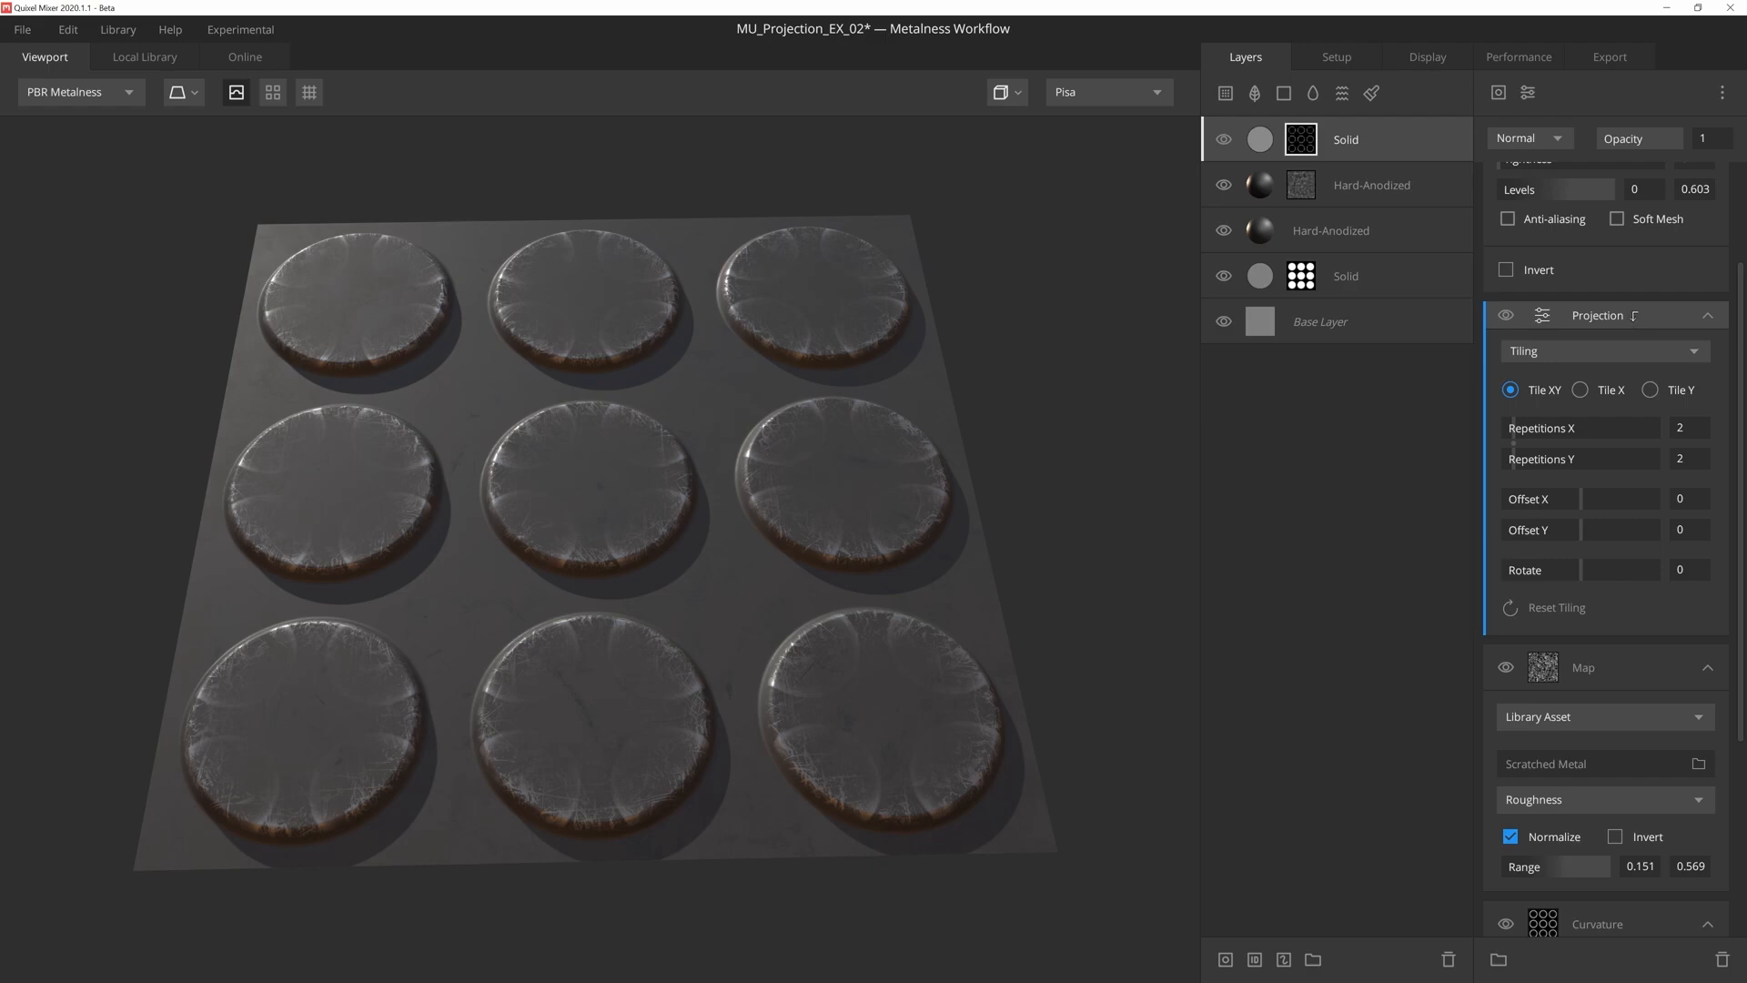
pyautogui.click(1634, 316)
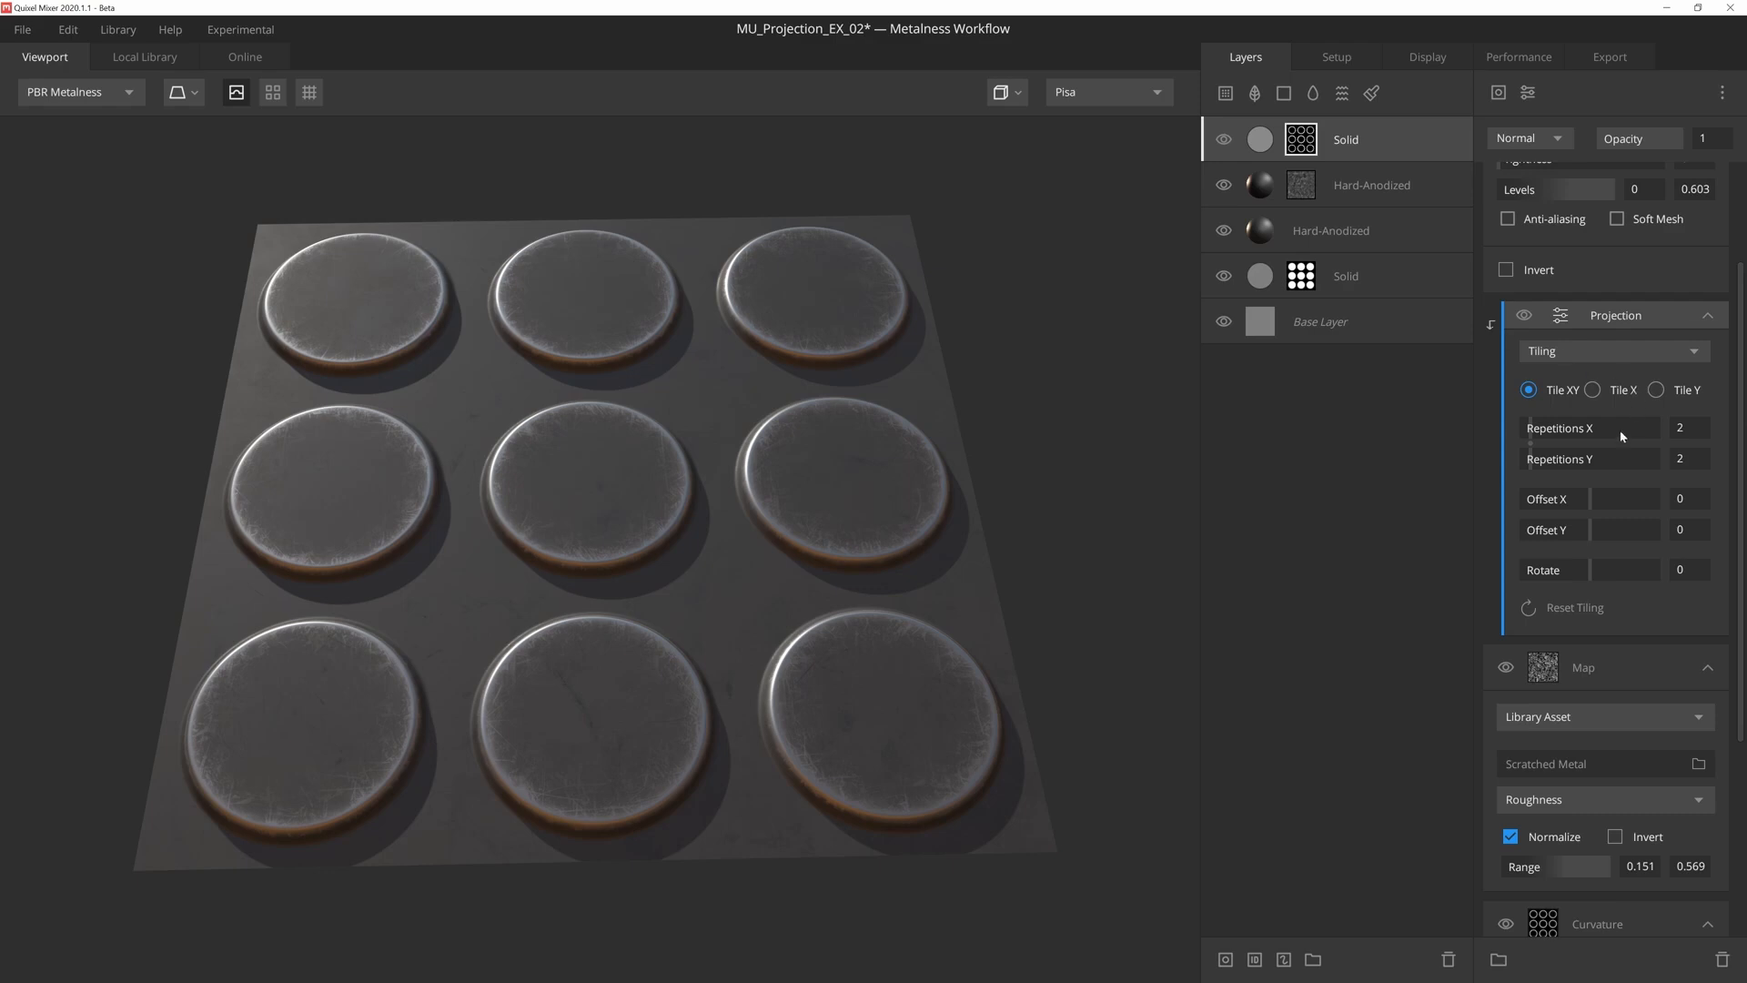
pyautogui.moveTo(1531, 445)
pyautogui.mouseDown()
pyautogui.moveTo(1564, 445)
pyautogui.moveTo(1513, 445)
pyautogui.moveTo(1557, 448)
pyautogui.moveTo(1532, 448)
pyautogui.mouseUp()
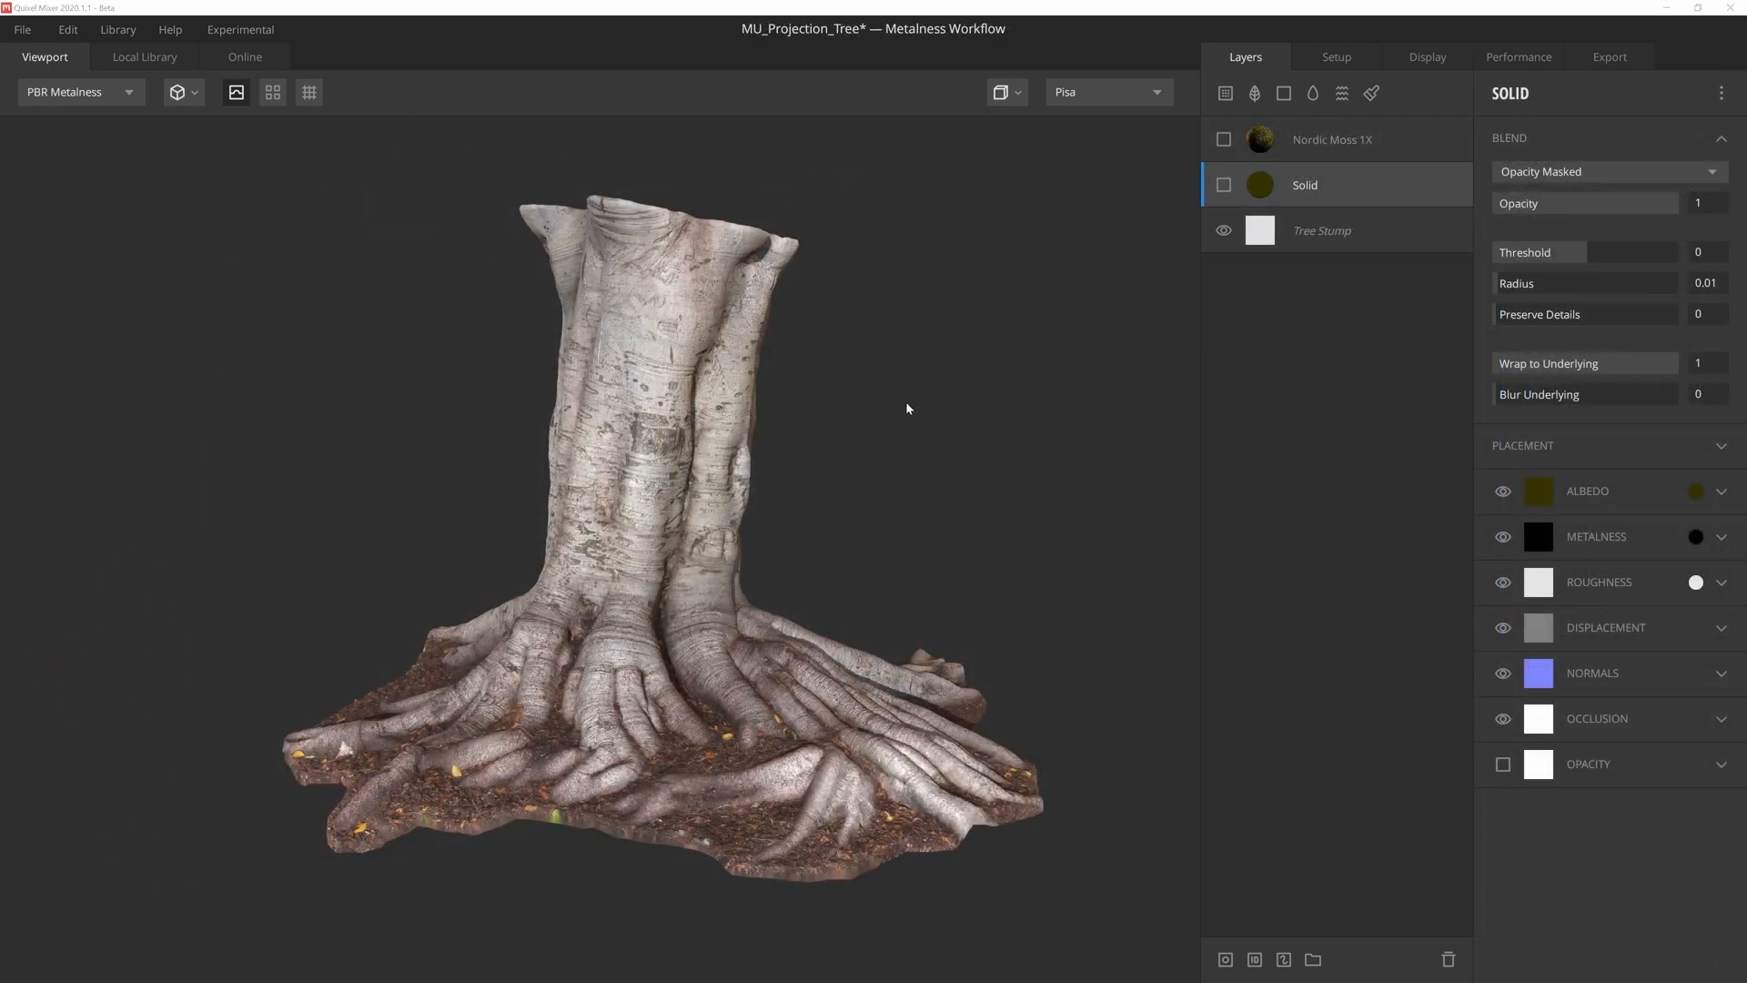
pyautogui.moveTo(907, 409)
pyautogui.mouseDown()
pyautogui.moveTo(854, 421)
pyautogui.moveTo(891, 413)
pyautogui.mouseUp()
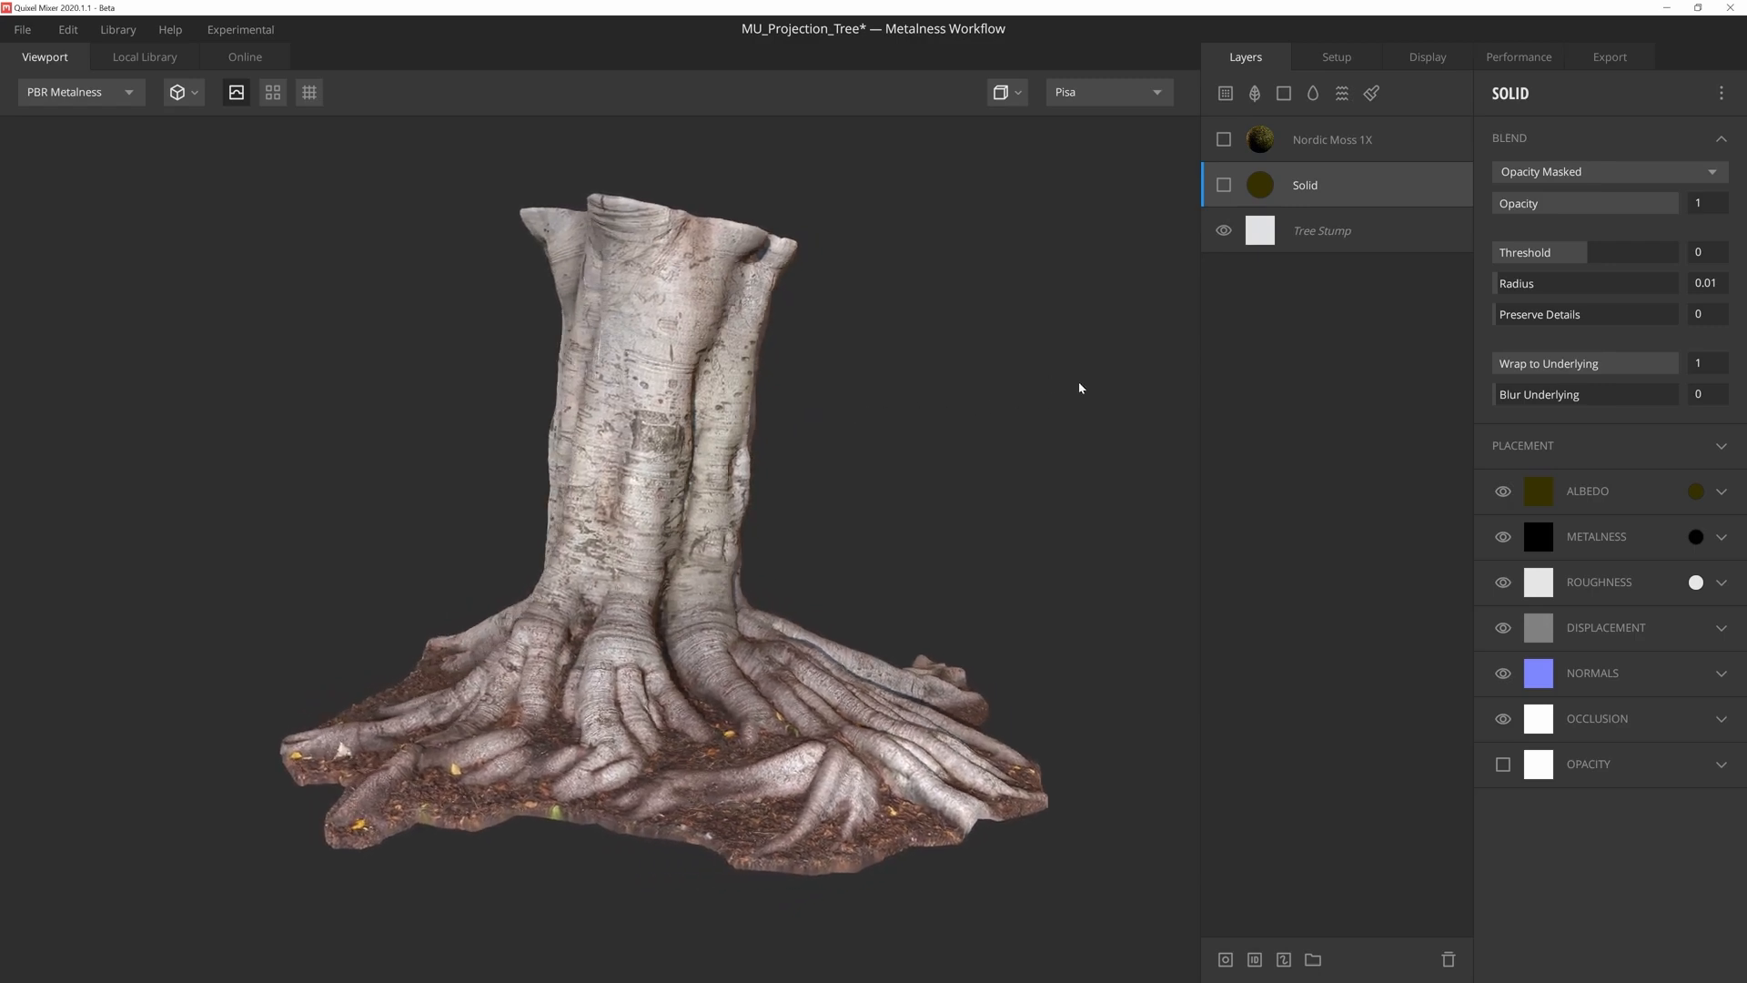
# - Make the Solid layer of the tree stump mix visible, add a mask stack to it and add a Perlin noise component
pyautogui.click(1224, 185)
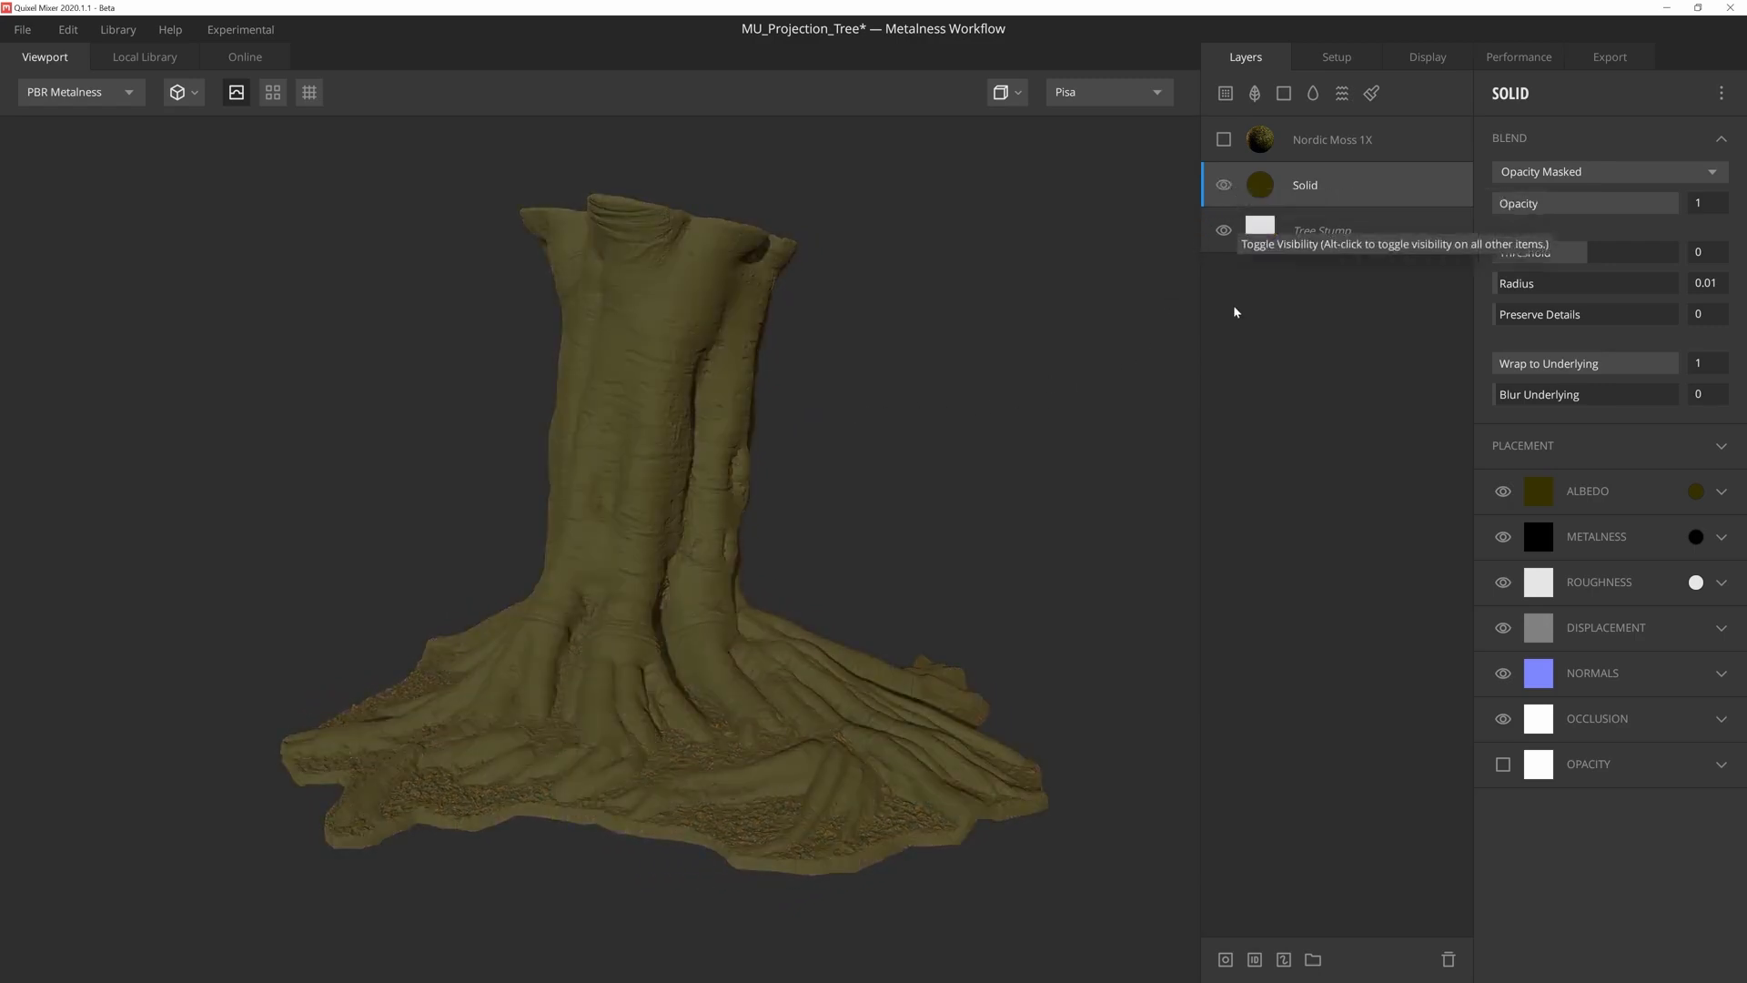
pyautogui.click(1226, 959)
pyautogui.click(1499, 92)
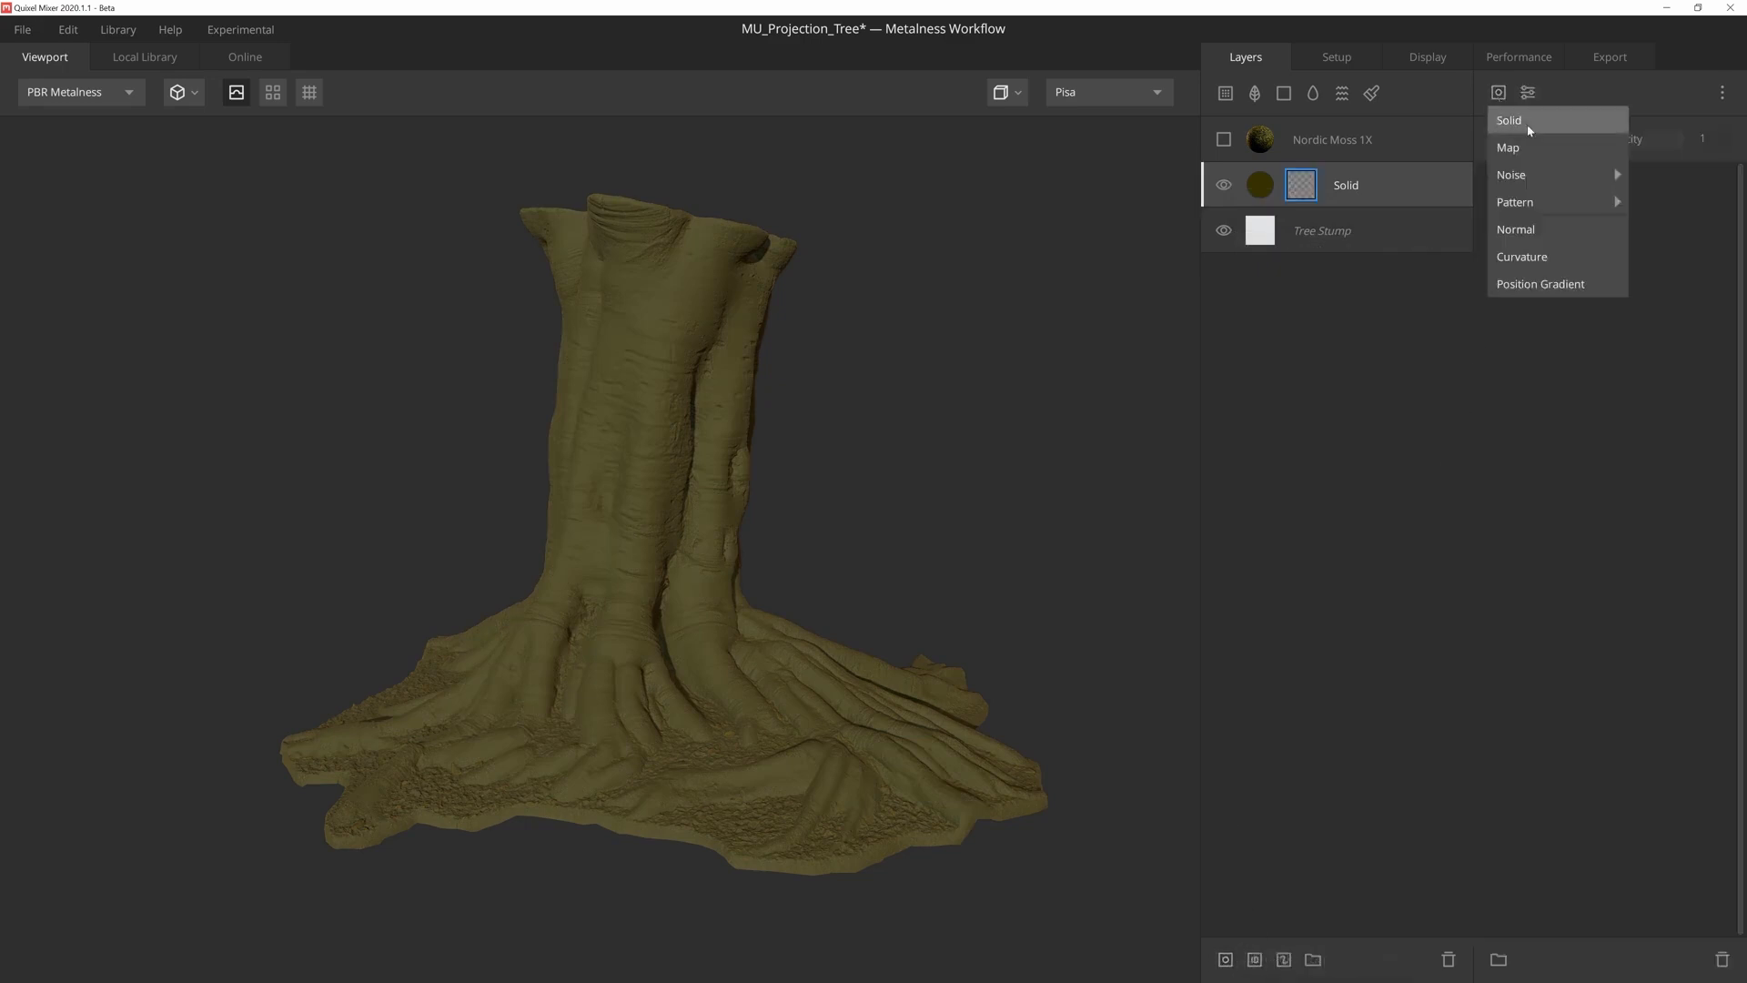
pyautogui.moveTo(1588, 175)
pyautogui.click(1634, 202)
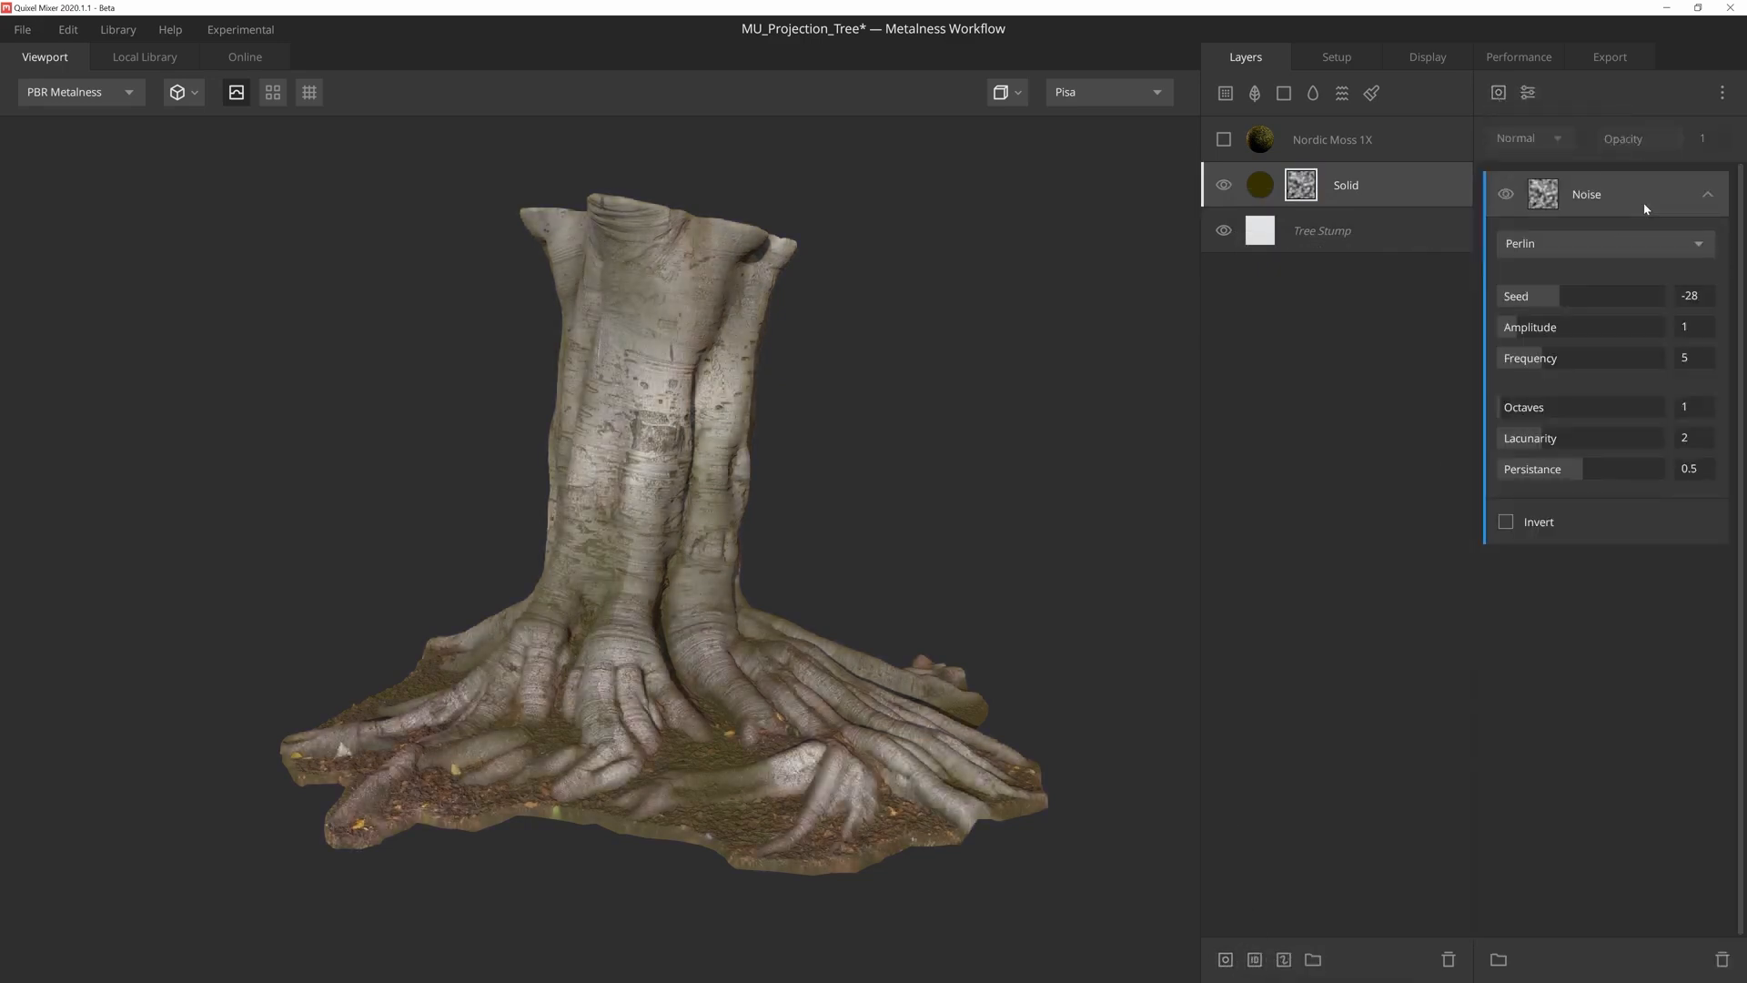
# - Display the layer mask on the tree stump and set the Perlin noise seed to -43
pyautogui.press('m')
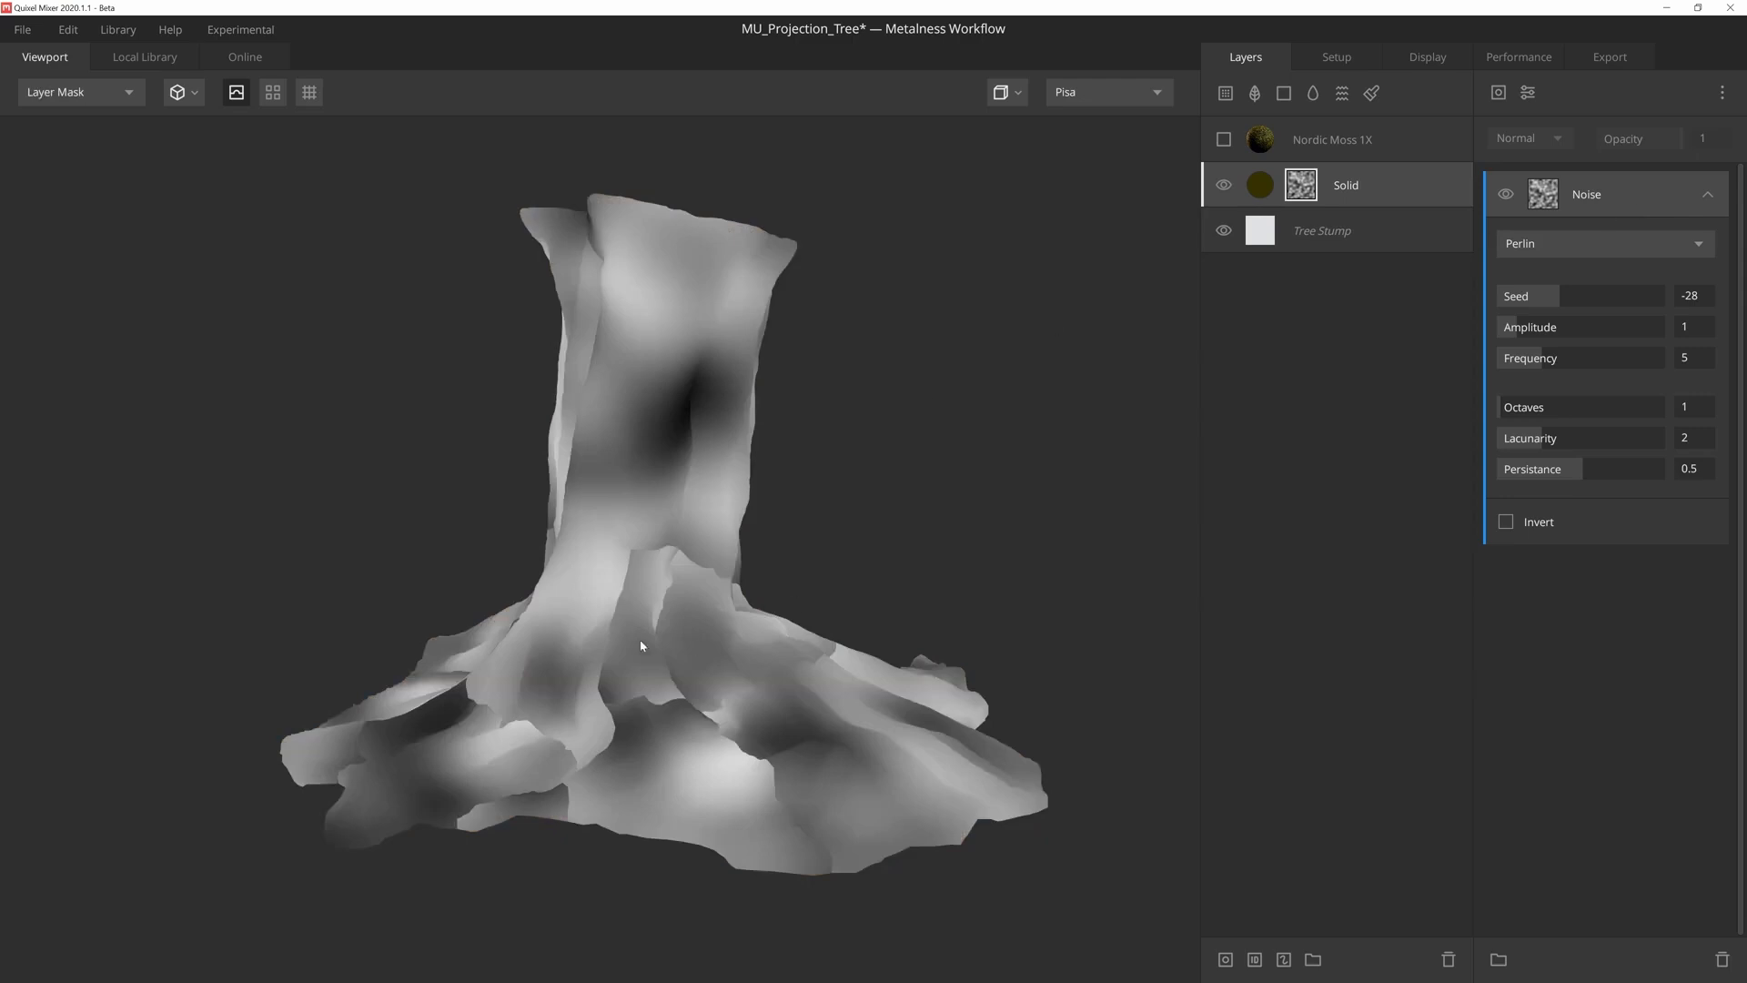
pyautogui.moveTo(826, 695)
pyautogui.mouseDown()
pyautogui.moveTo(827, 718)
pyautogui.moveTo(830, 700)
pyautogui.mouseUp()
pyautogui.moveTo(1560, 296)
pyautogui.mouseDown()
pyautogui.moveTo(1575, 289)
pyautogui.moveTo(1547, 297)
pyautogui.mouseUp()
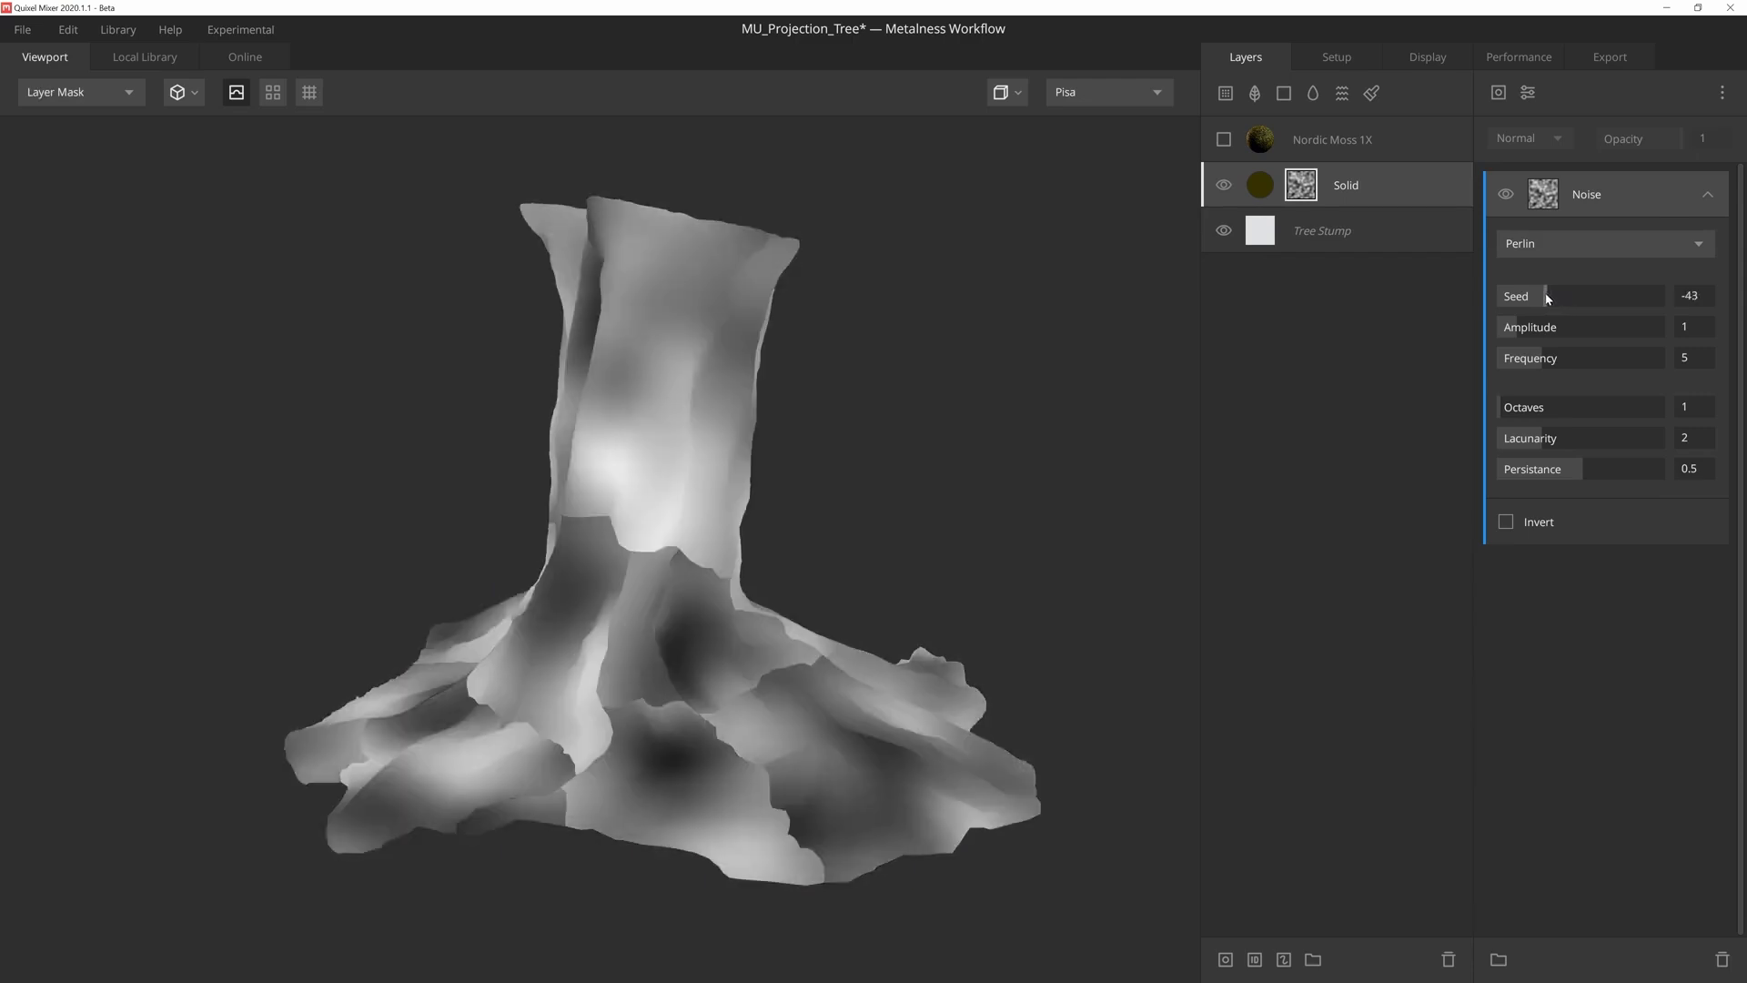
# - Add a Projection modifier above the tree stump mask's Perlin noise and set its type to Box Projection
pyautogui.click(1529, 94)
pyautogui.click(1567, 398)
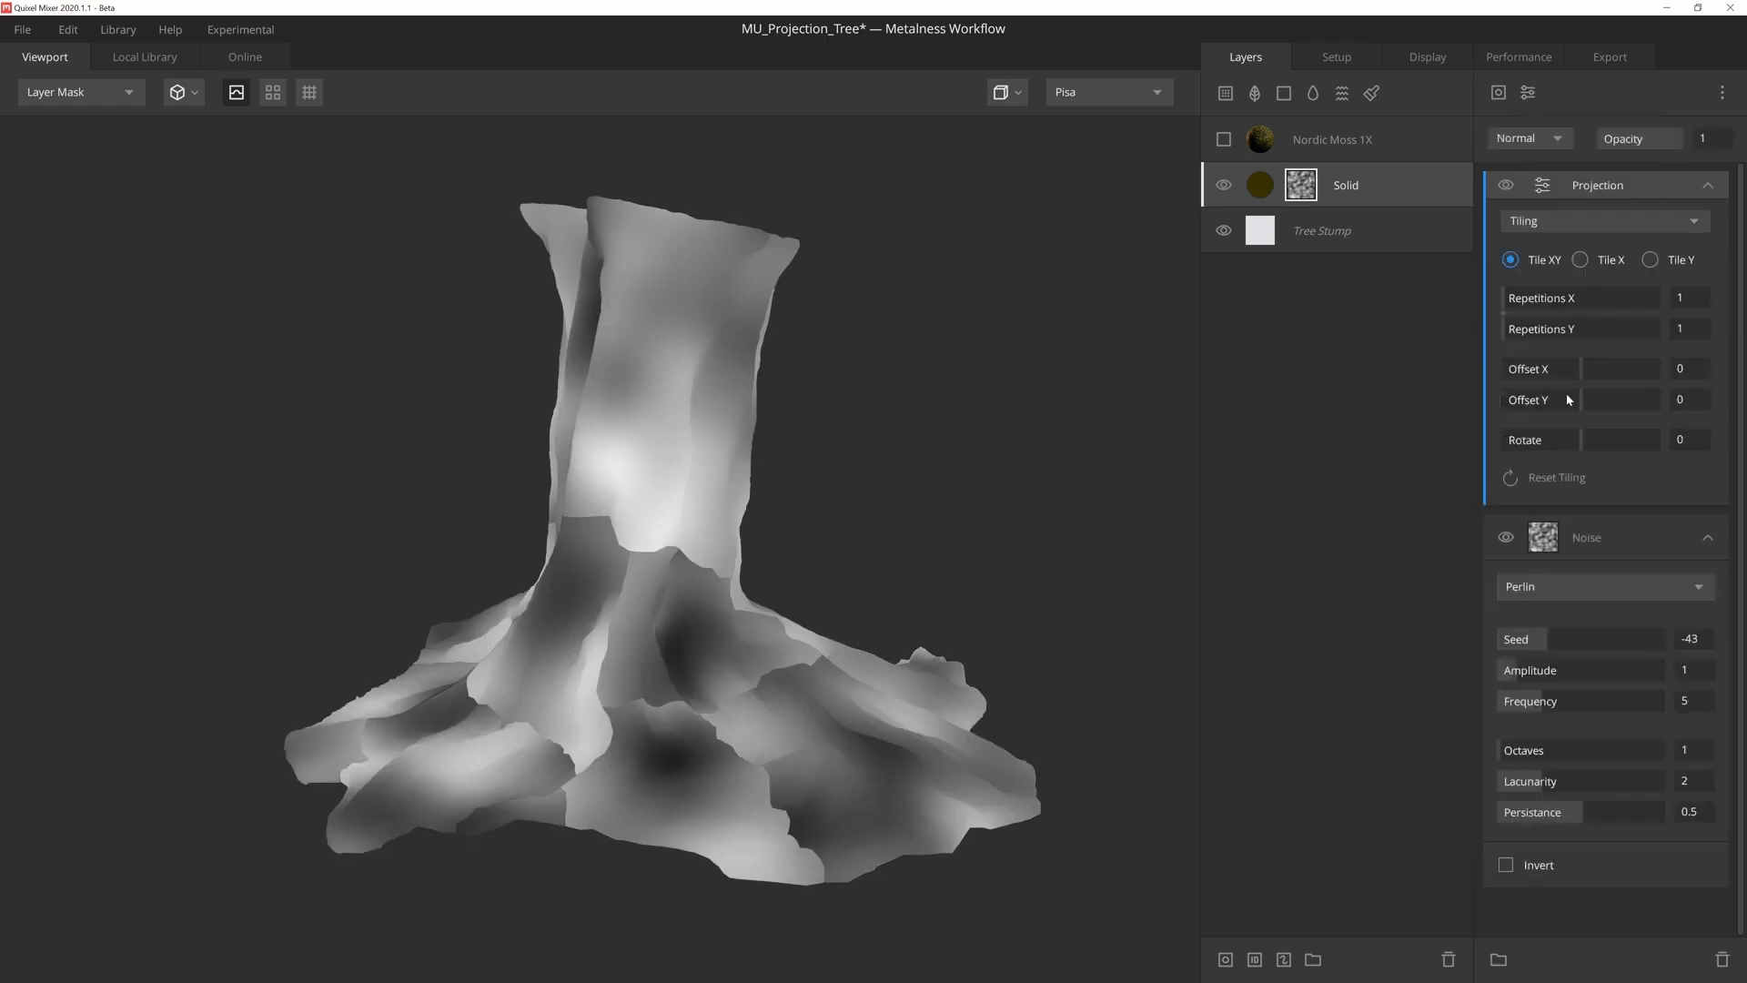
pyautogui.click(1641, 221)
pyautogui.click(1566, 300)
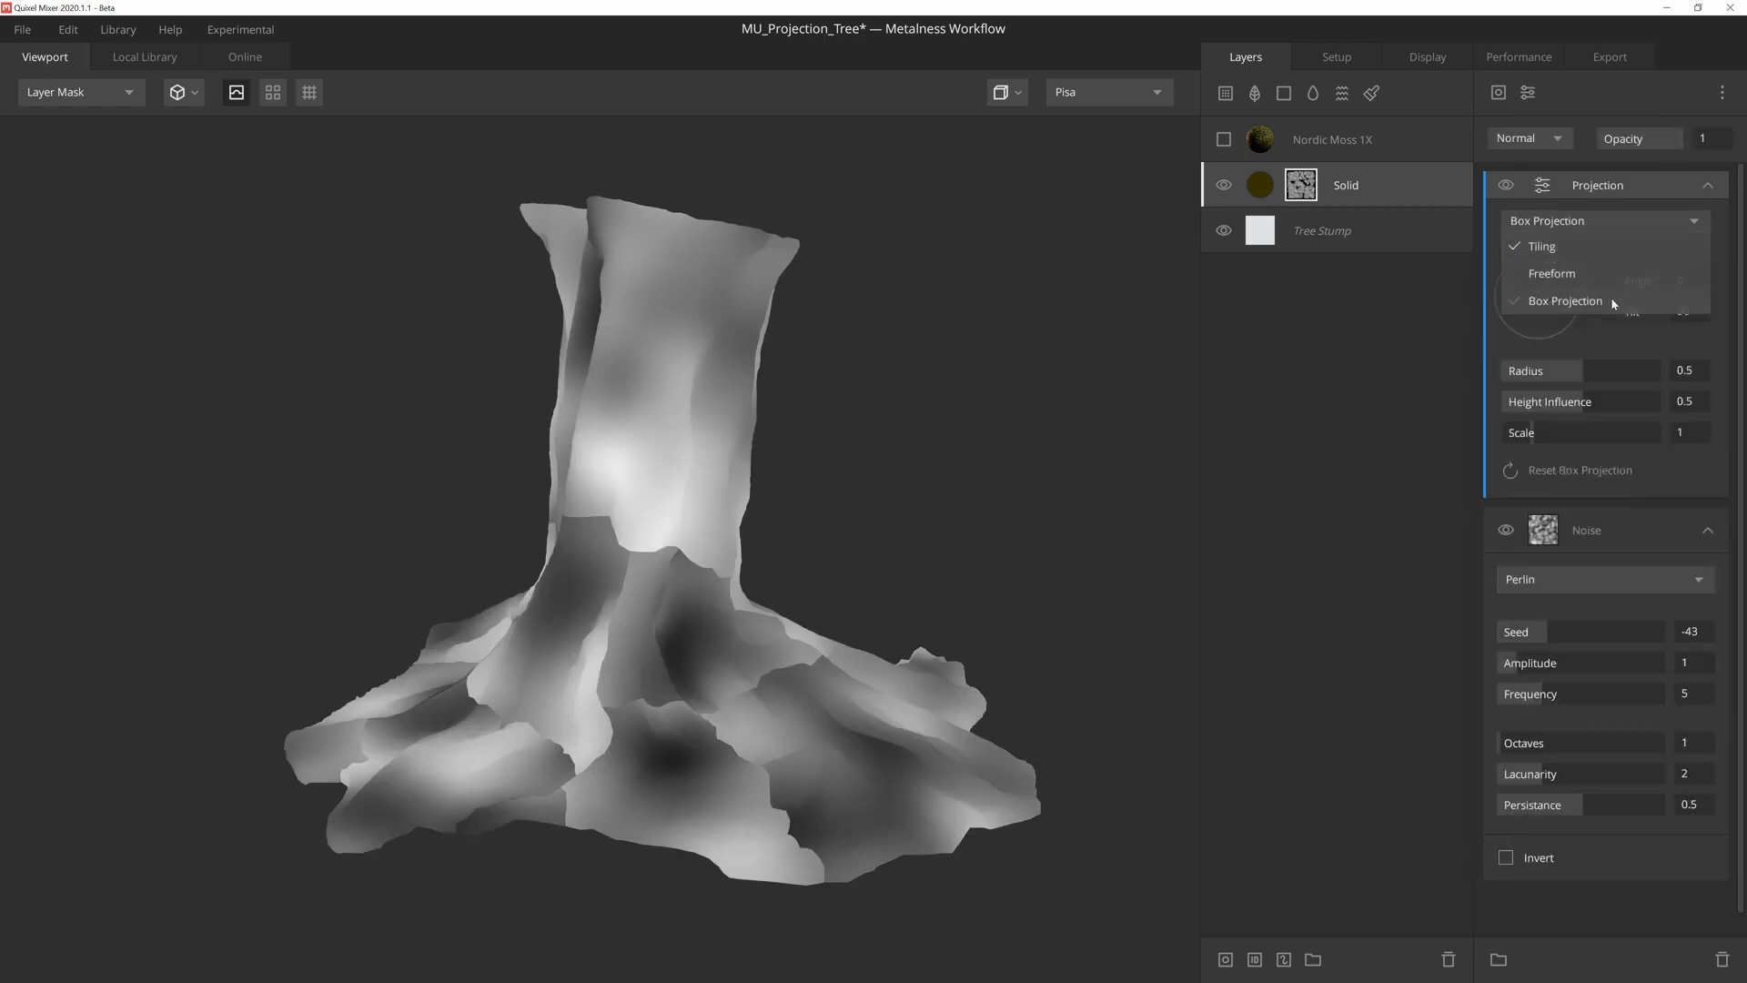
# - Set the box projection's height influence to 0 and scale to 0.513, and inspect the noise around the stump
pyautogui.moveTo(1562, 415); pyautogui.dragTo(1489, 402)
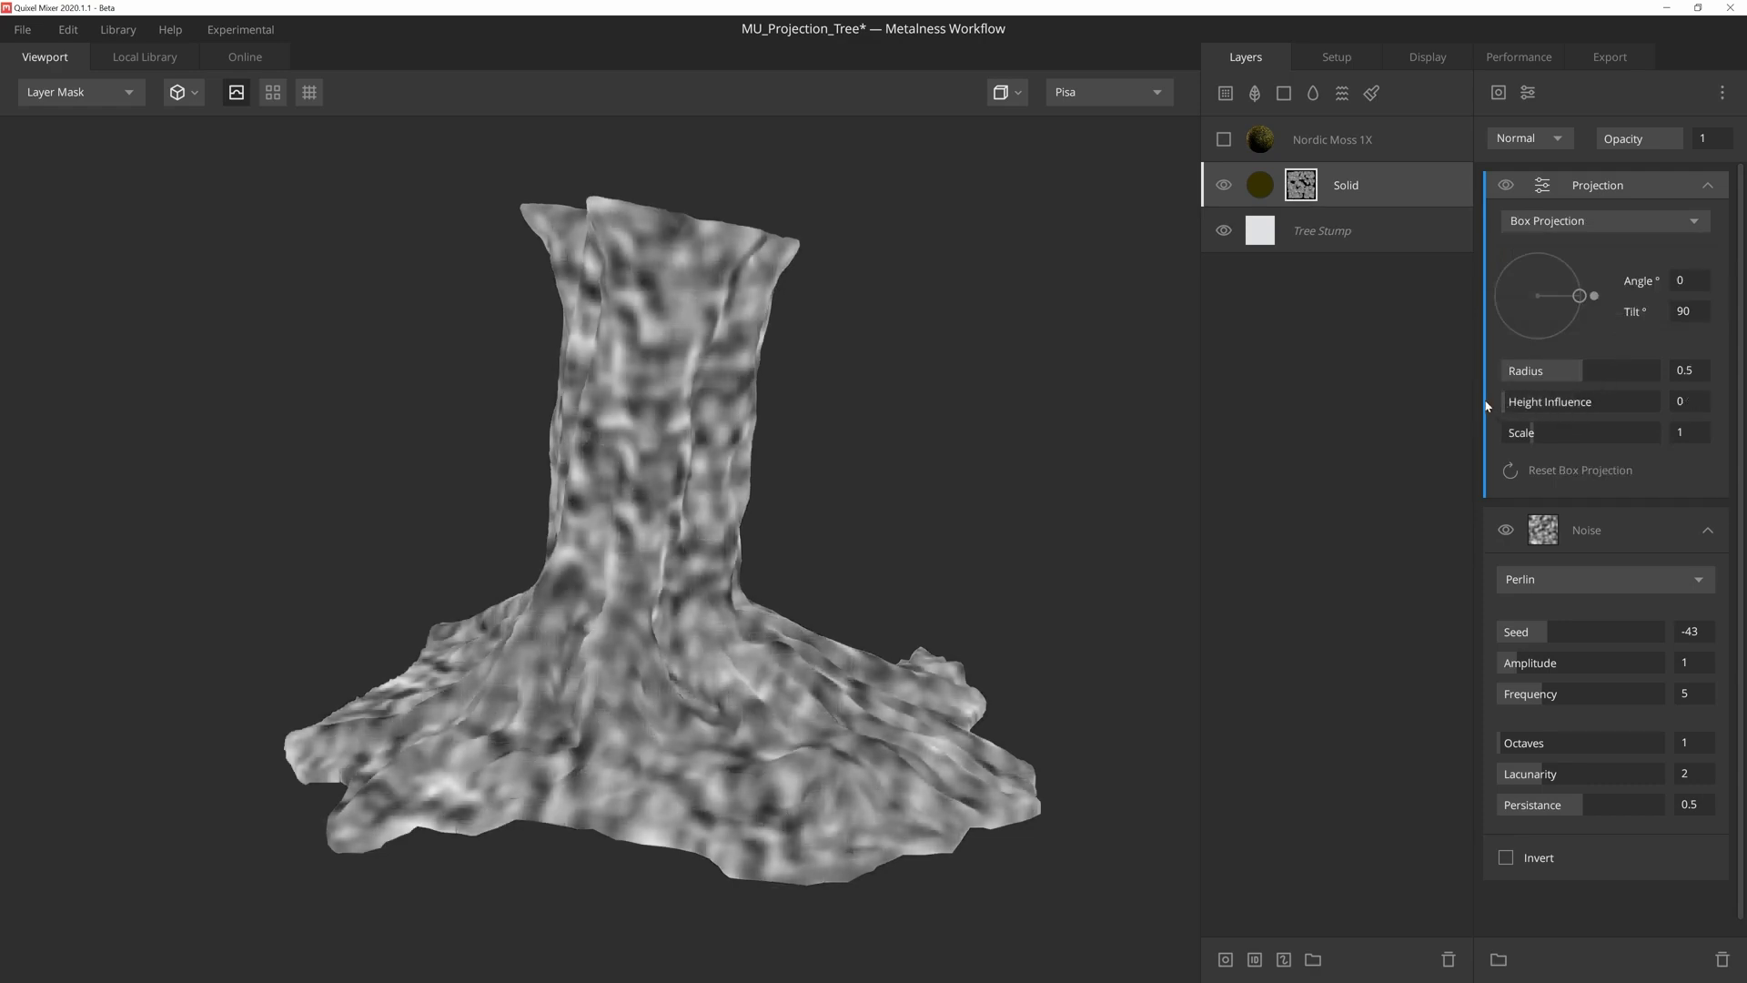
pyautogui.moveTo(1526, 442); pyautogui.dragTo(1515, 442)
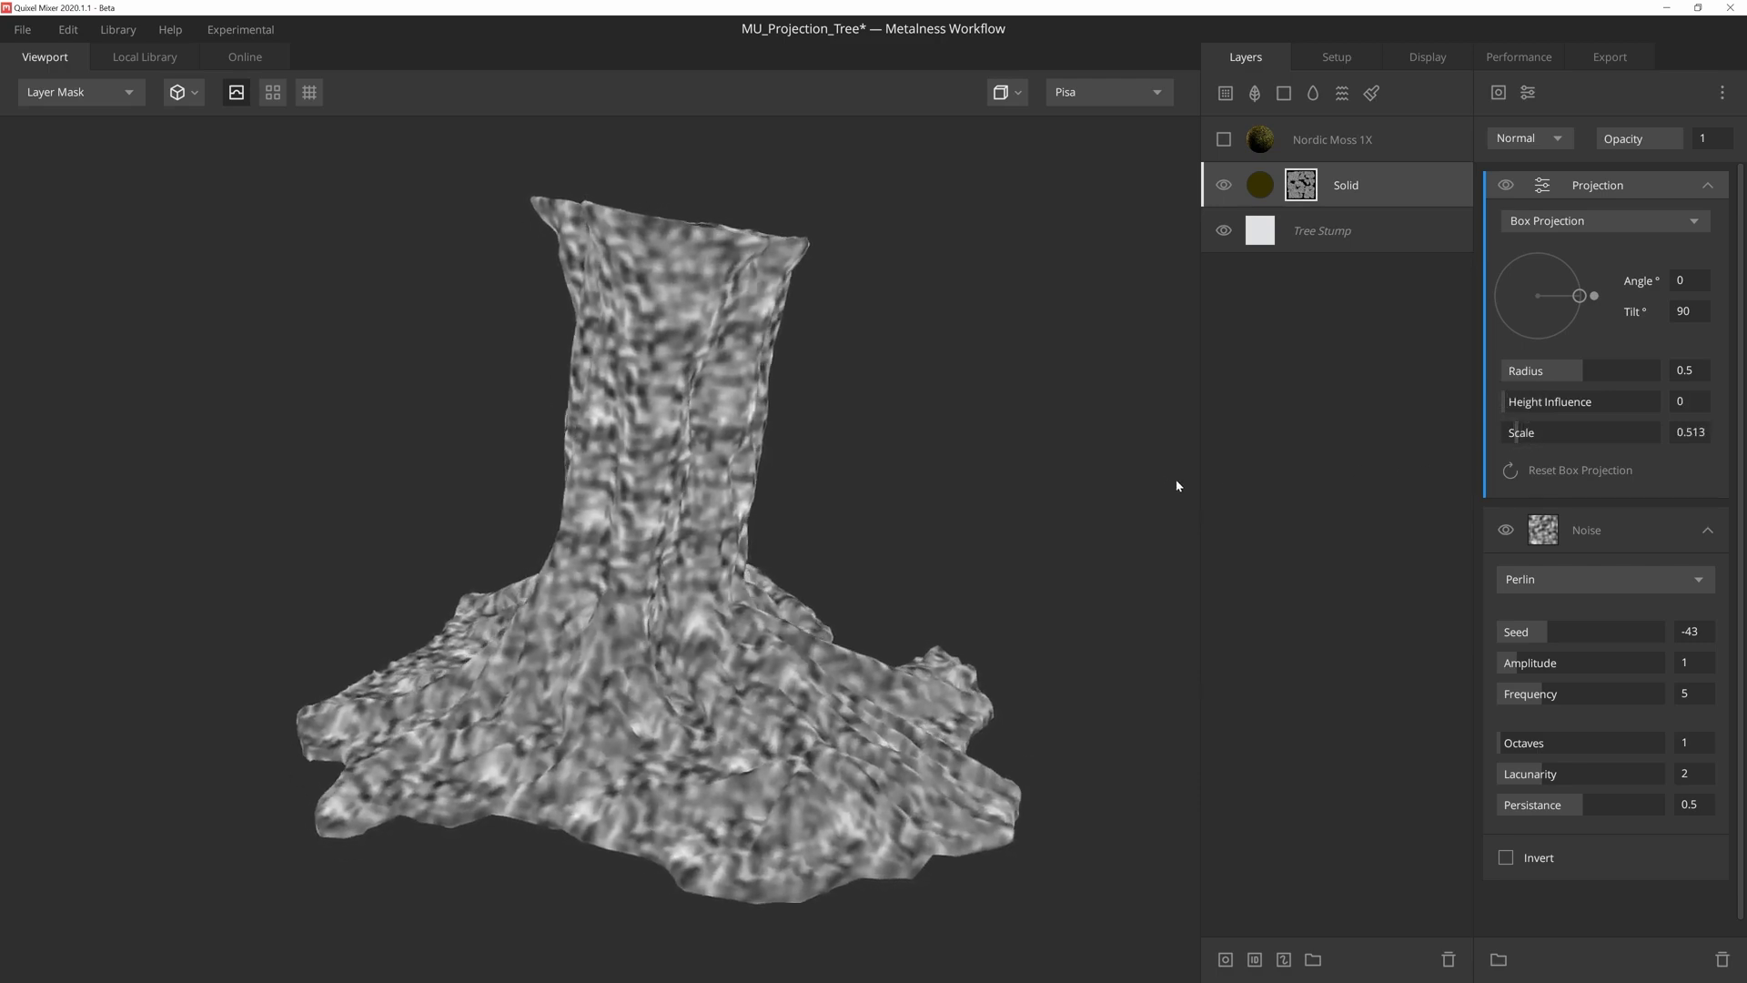
pyautogui.moveTo(1191, 475); pyautogui.dragTo(1193, 470)
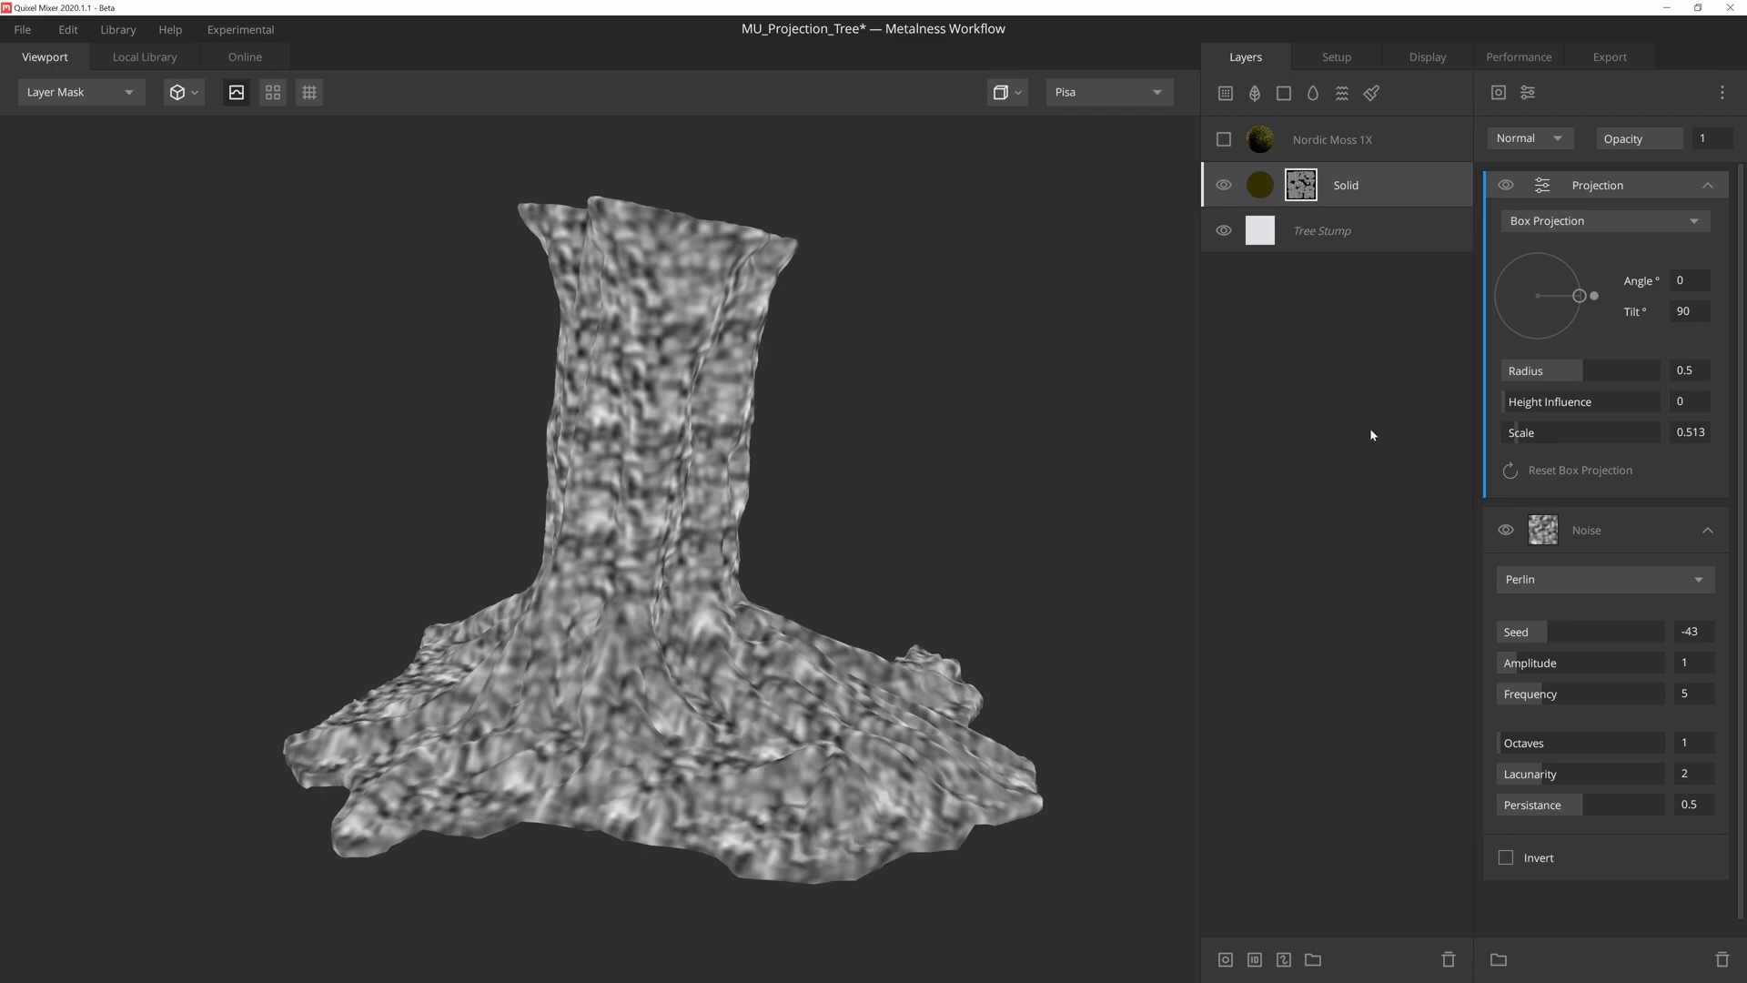
# - Add an inverted Curvature component with lower level 0.516 above the stump mask's Projection modifier and blend it with Multiply
pyautogui.click(1498, 92)
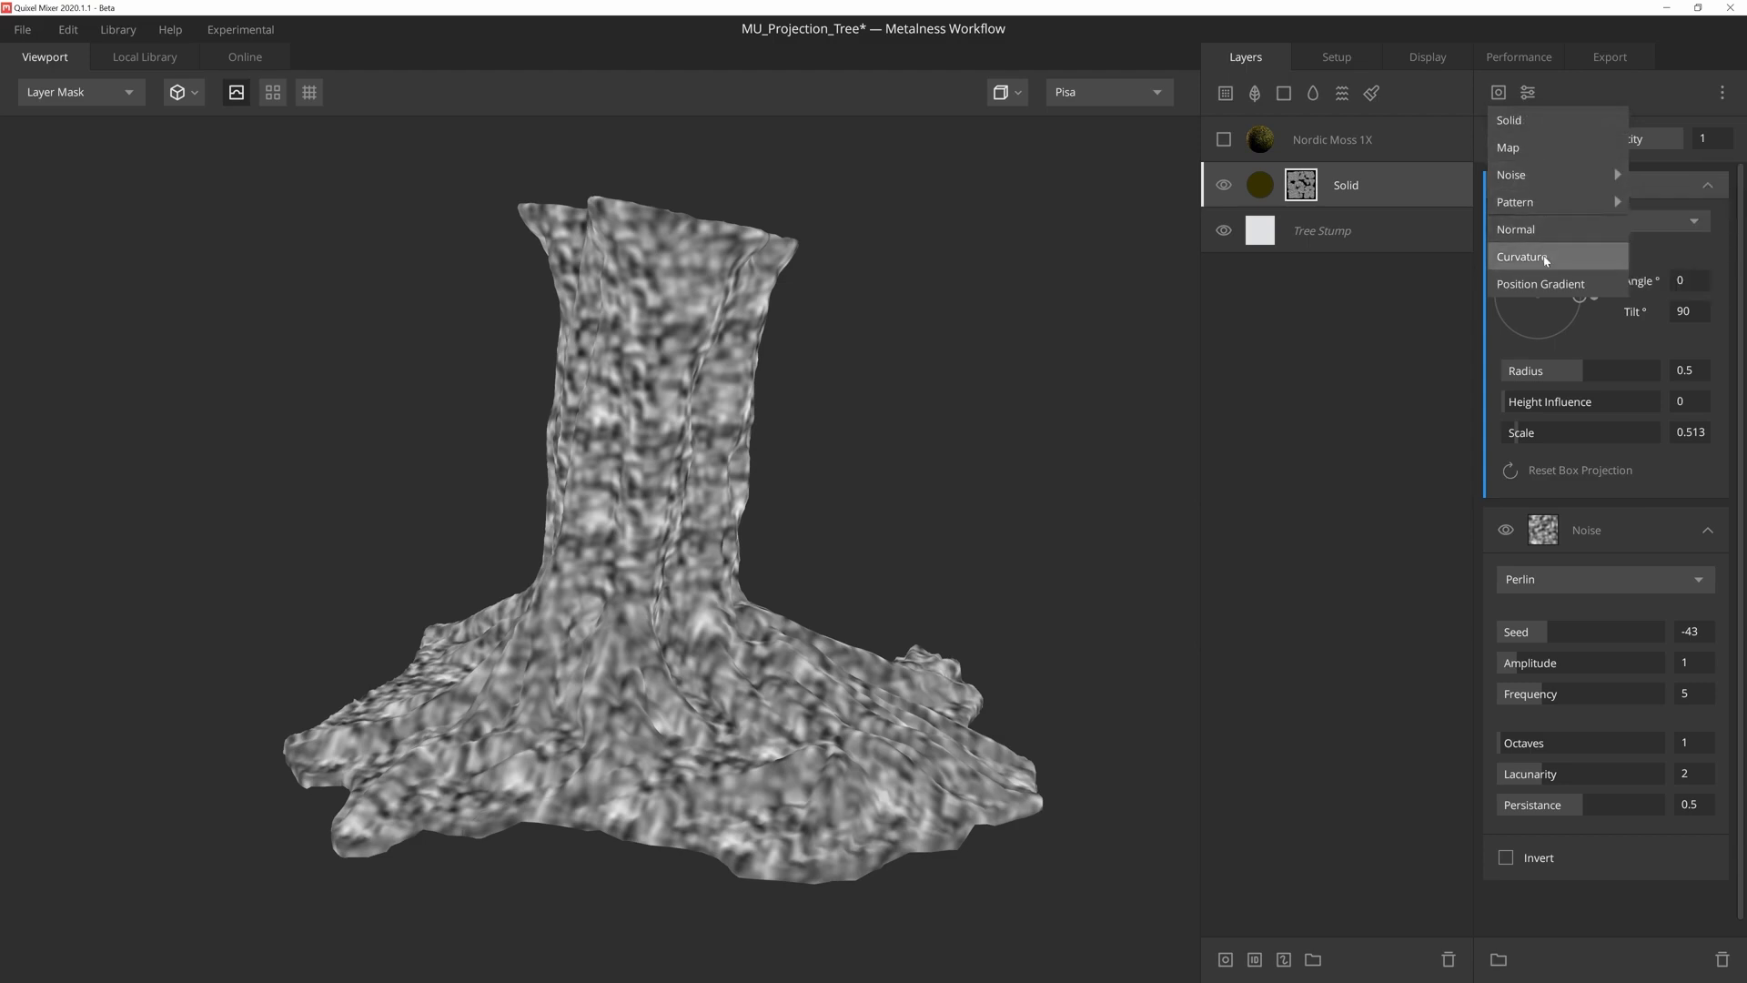
pyautogui.click(1544, 261)
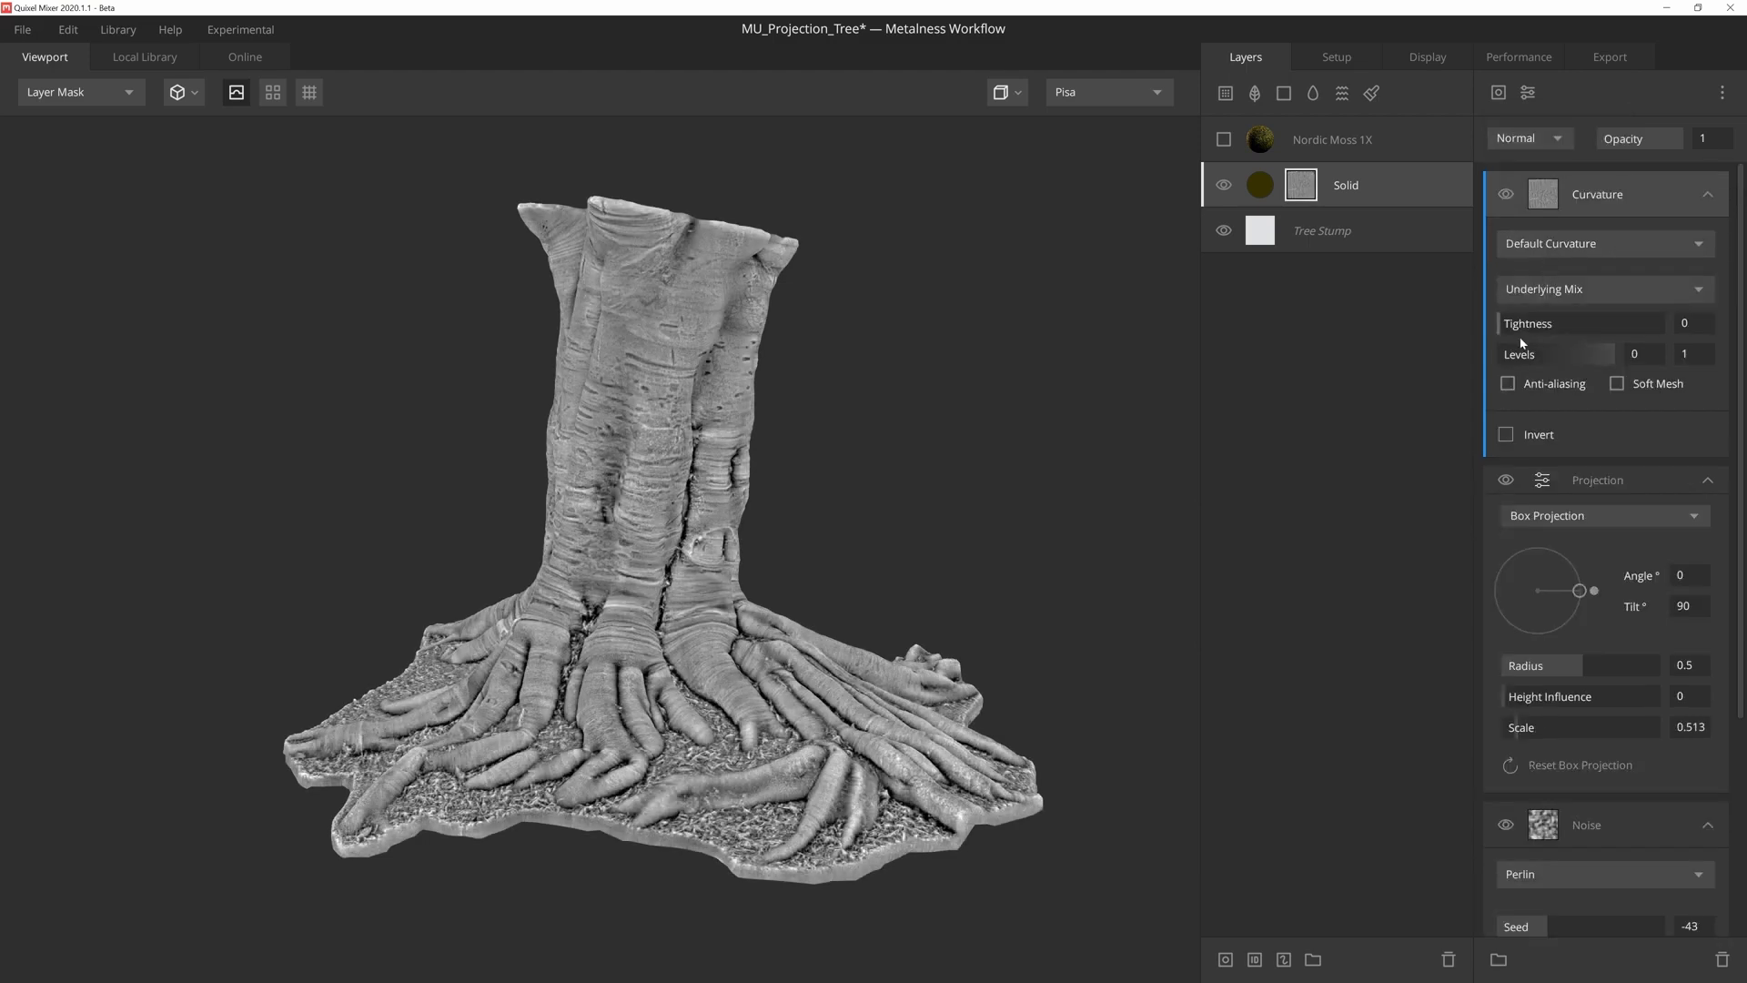
pyautogui.moveTo(1500, 355); pyautogui.dragTo(1560, 367)
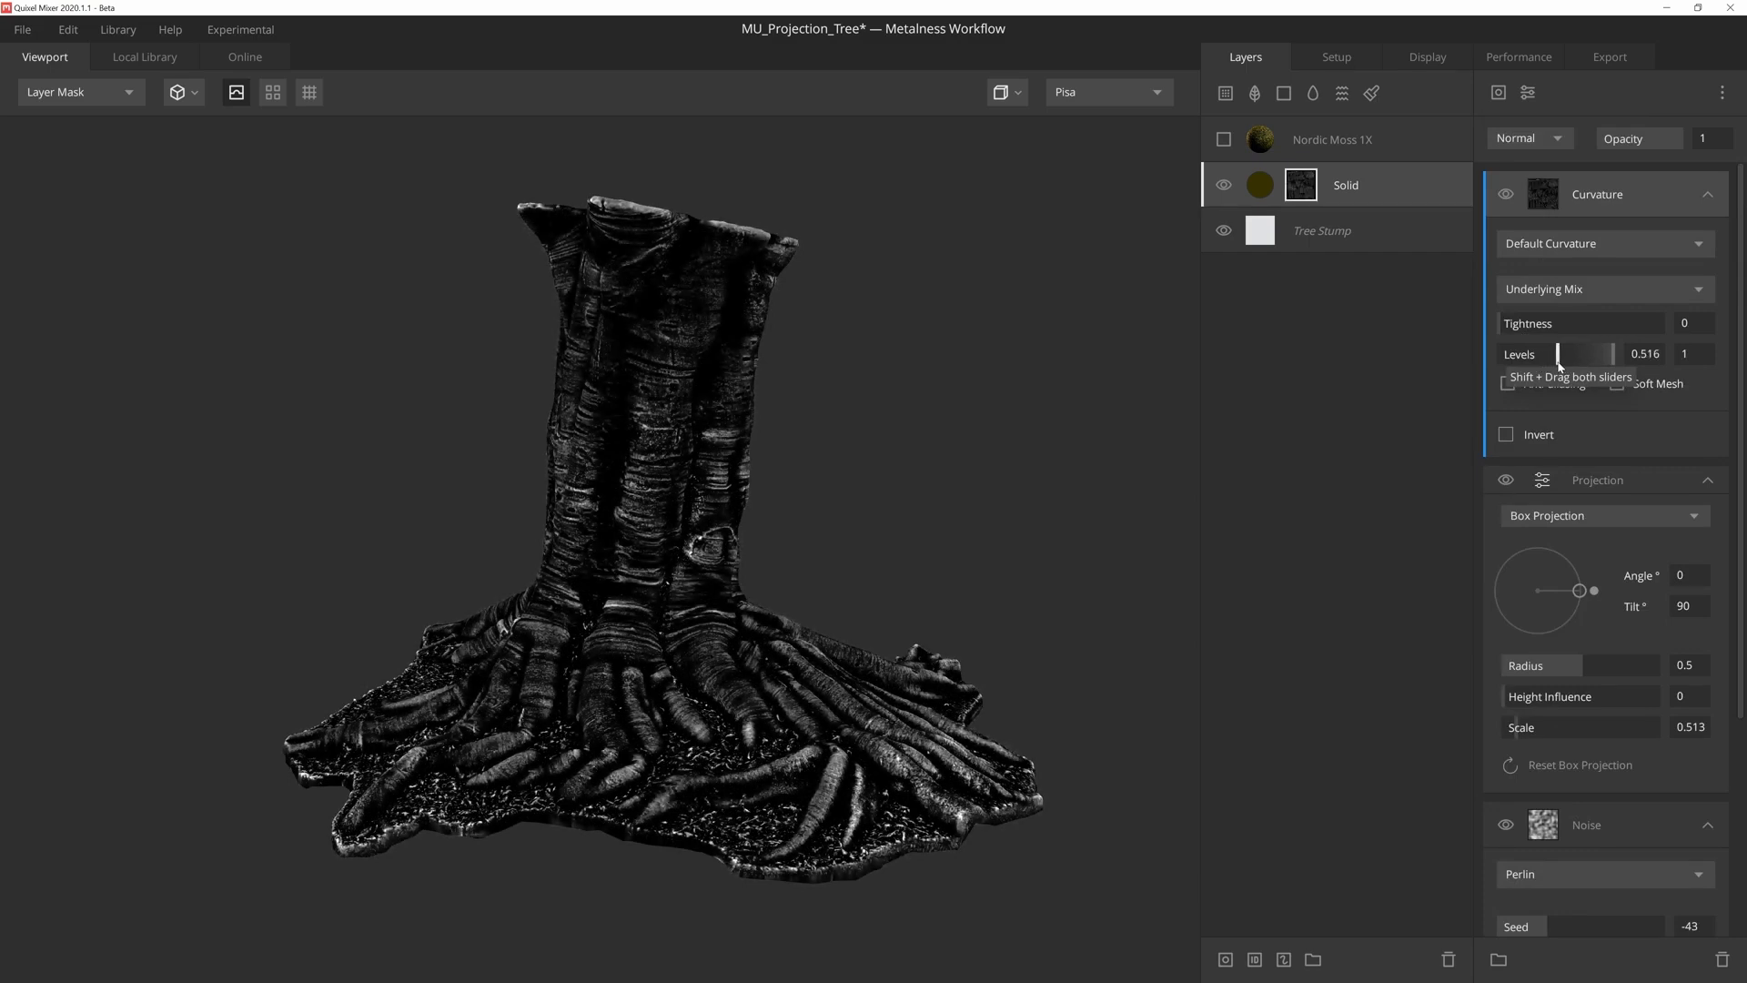
pyautogui.click(1506, 435)
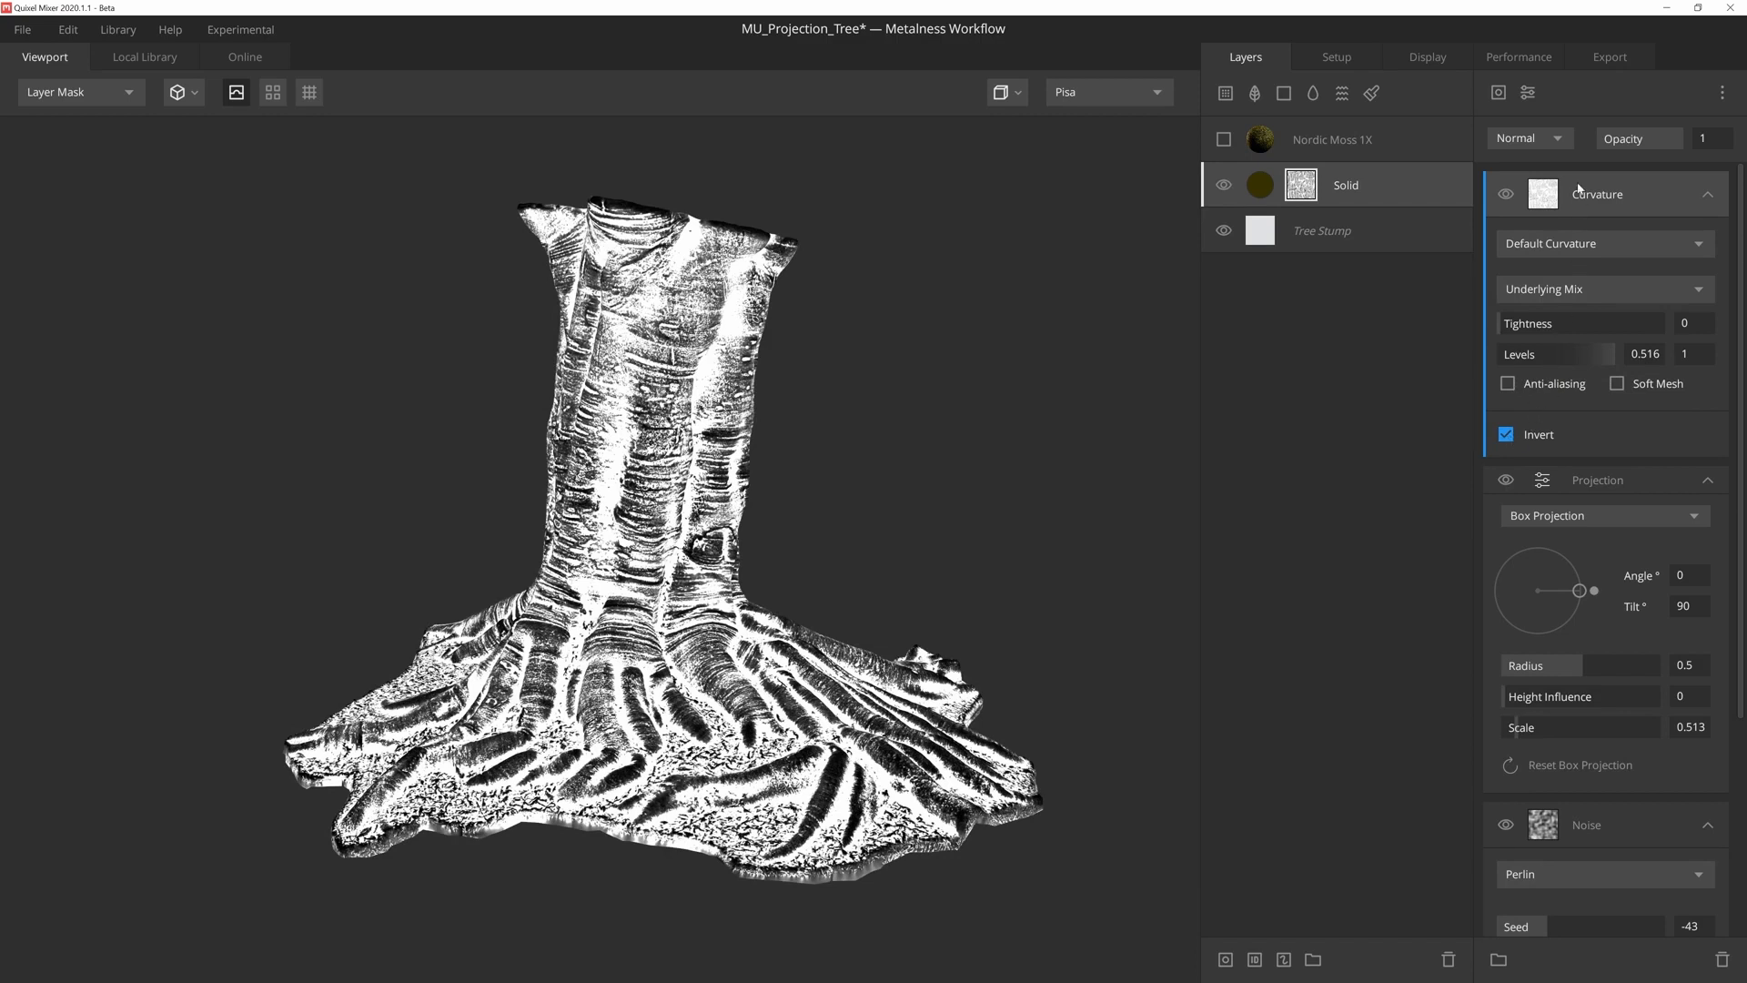
pyautogui.click(1552, 136)
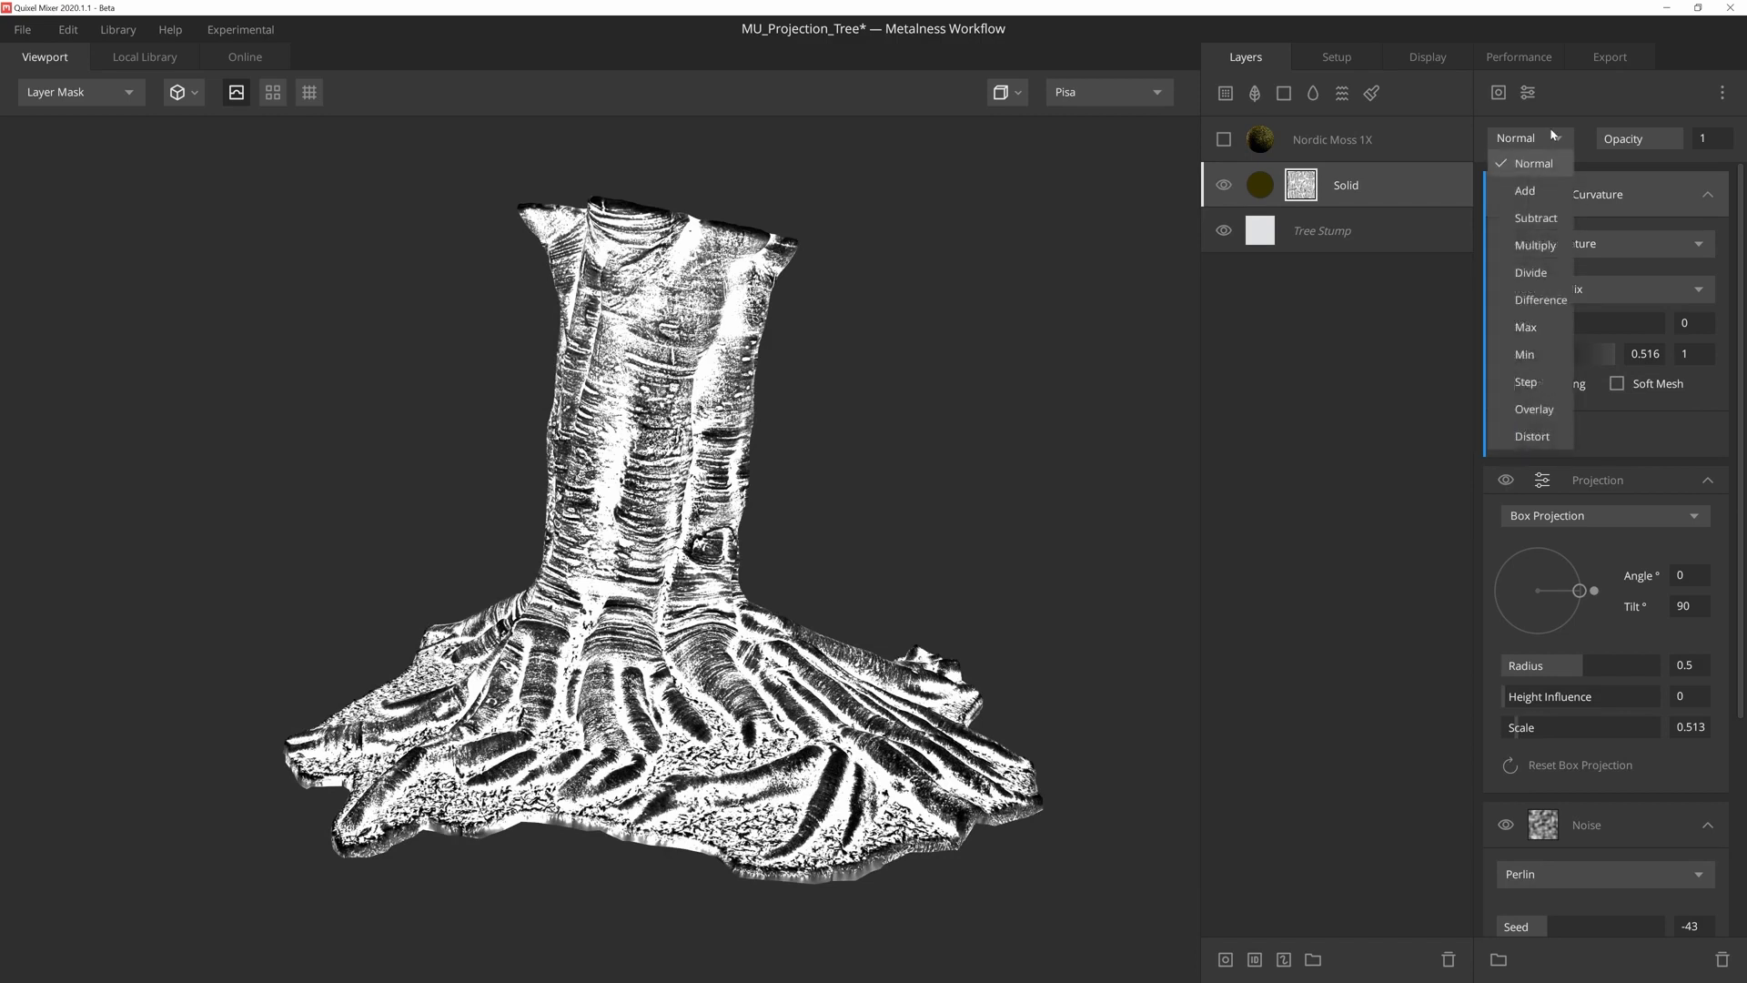
pyautogui.click(1535, 245)
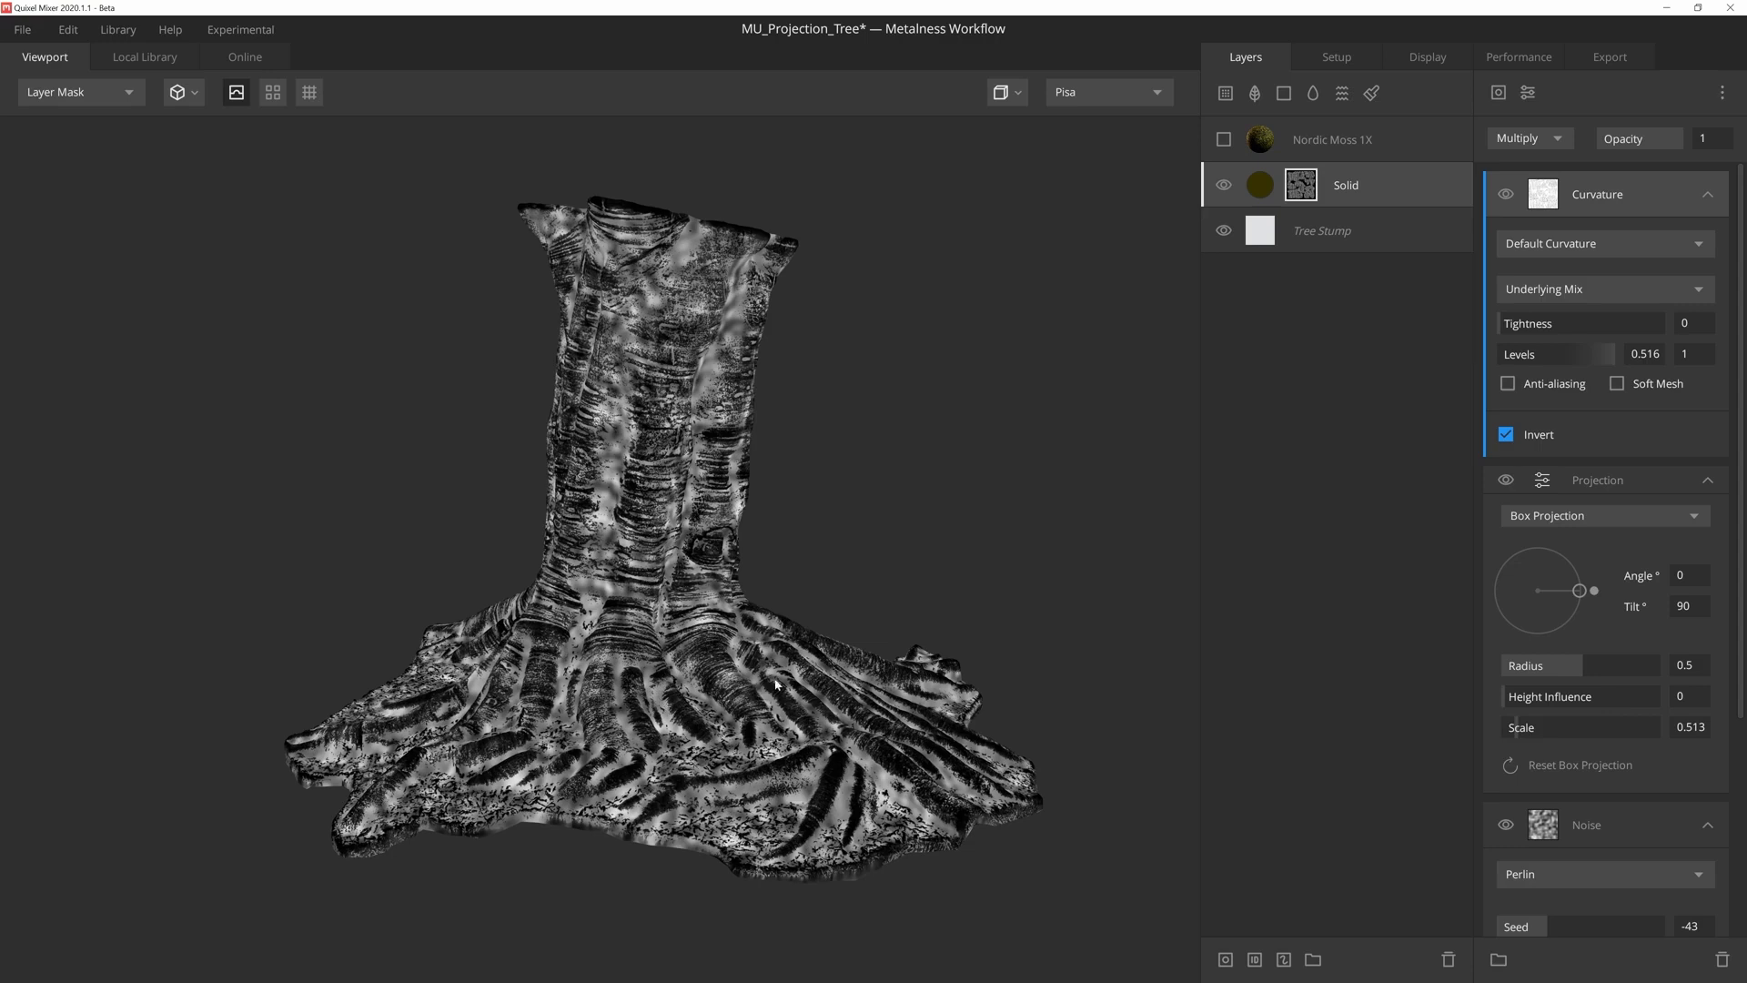
# - Add a Gradient Remap modifier with an upper range of 0.413 atop the stump mask, and return the display to PBR Metalness
pyautogui.click(1528, 92)
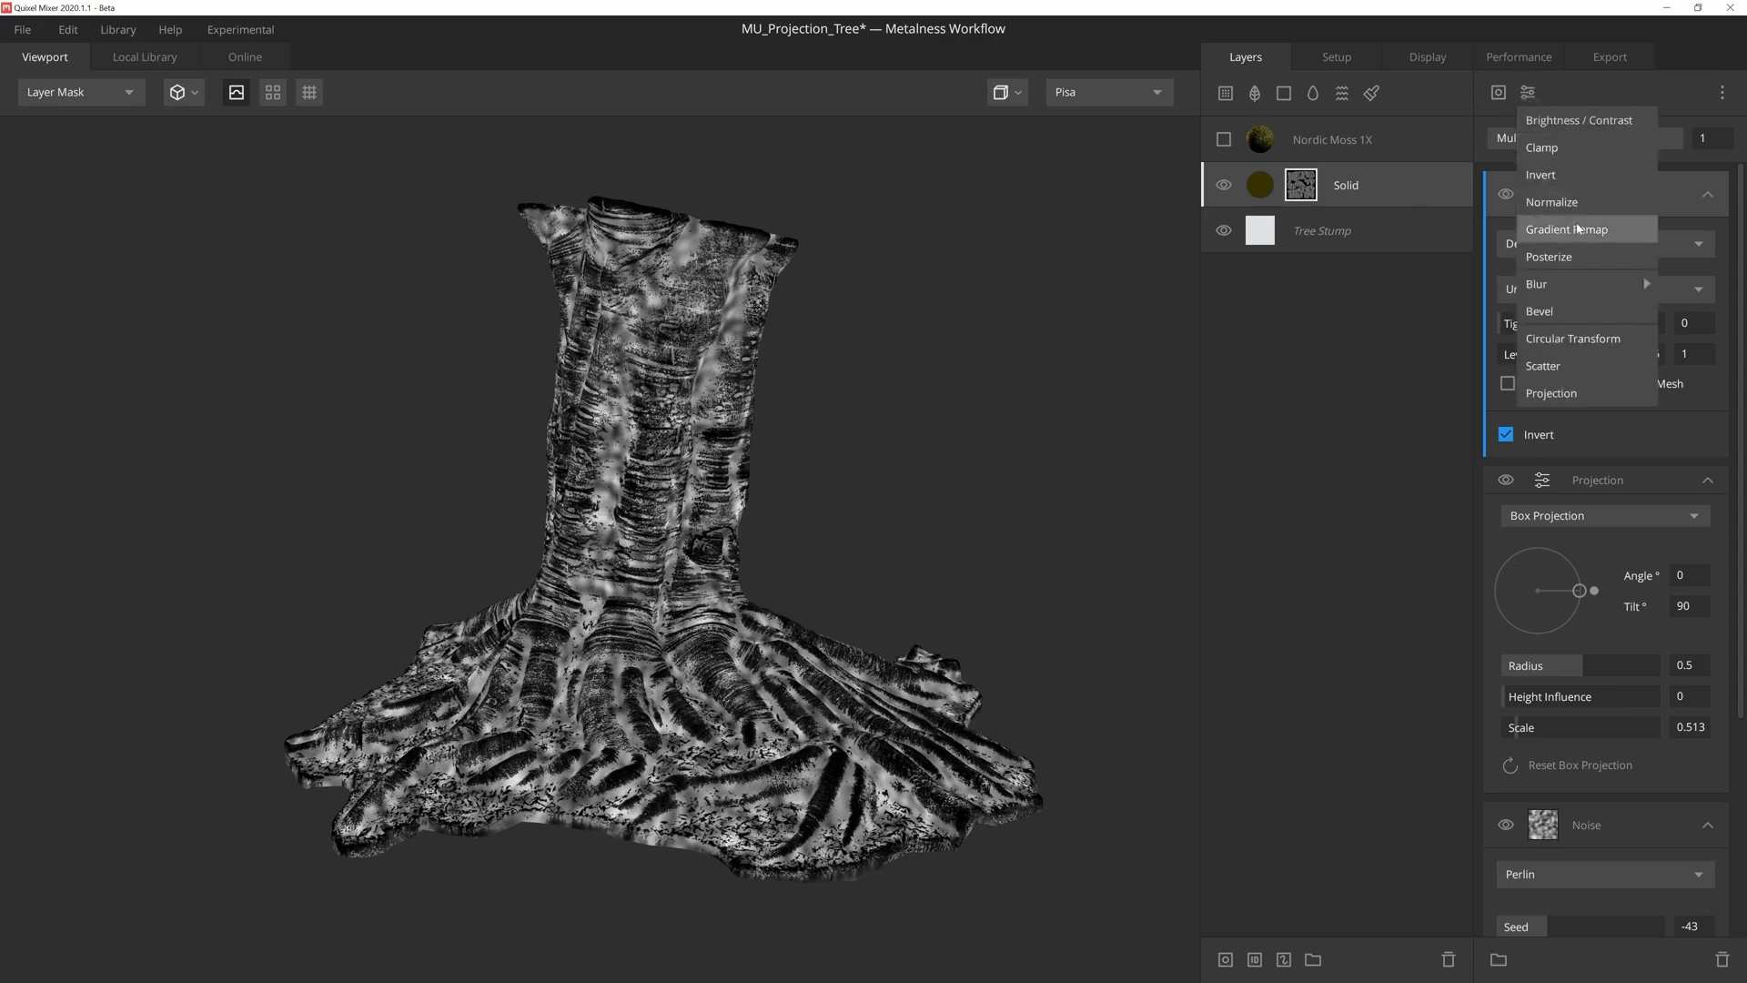
pyautogui.click(1578, 225)
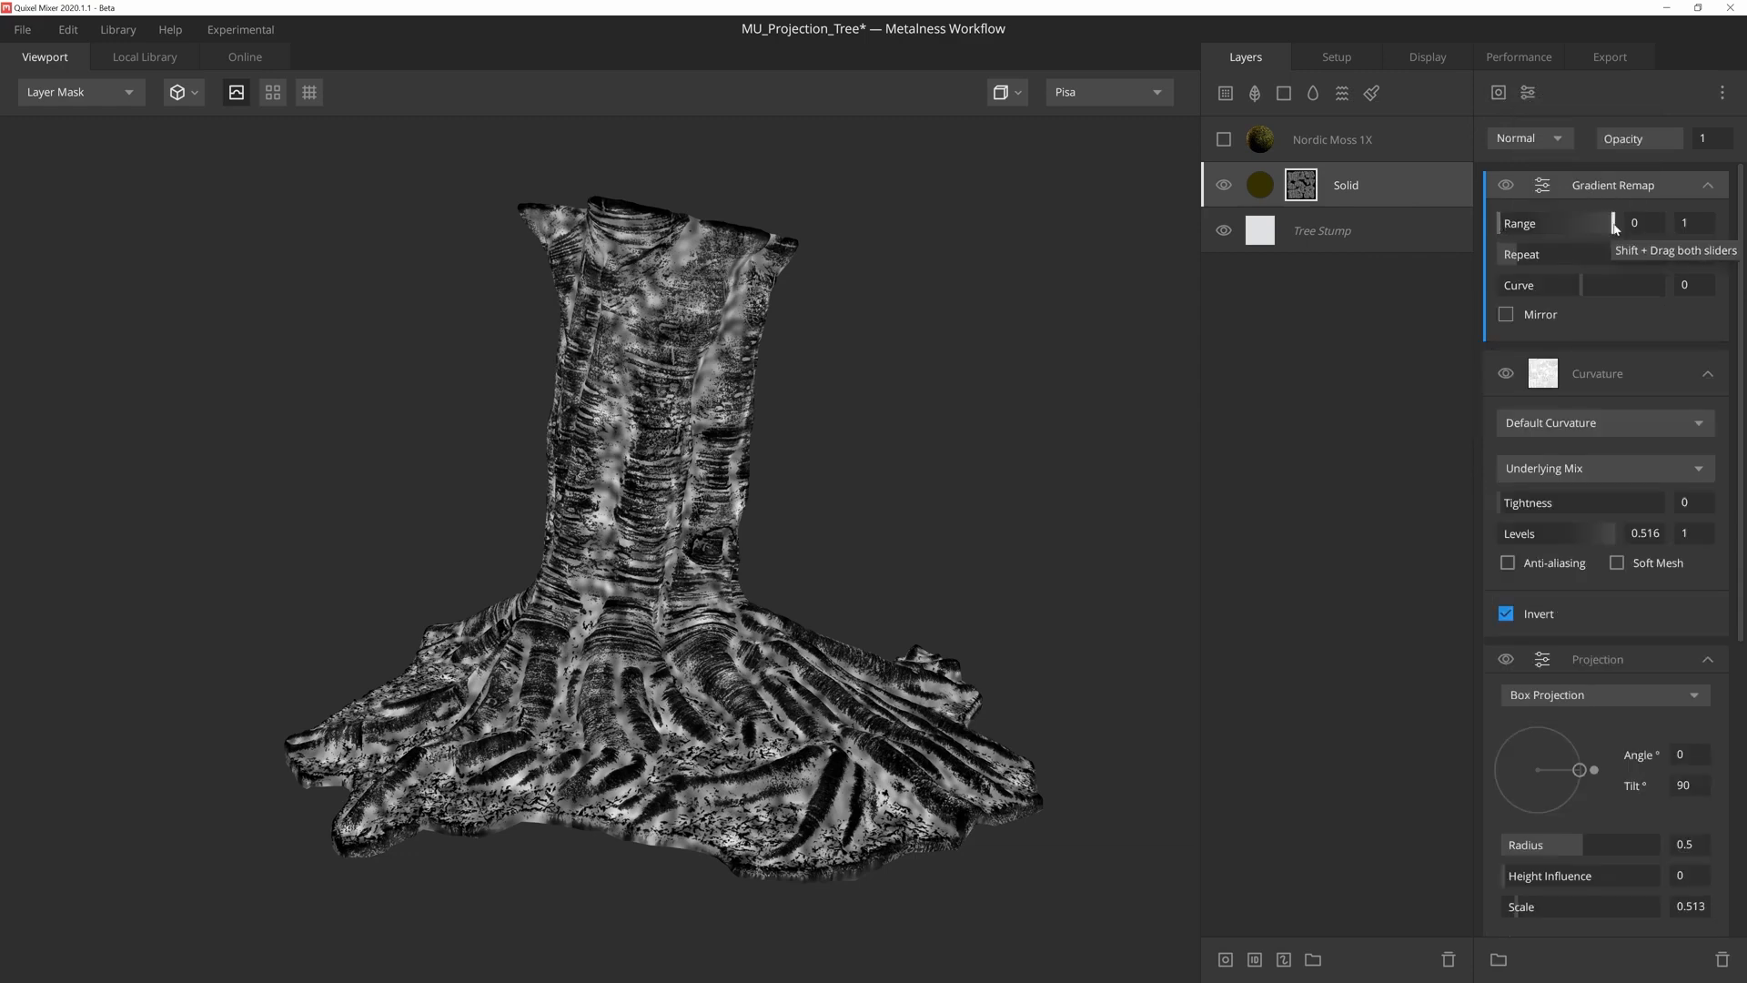
pyautogui.moveTo(1613, 225); pyautogui.dragTo(1547, 227)
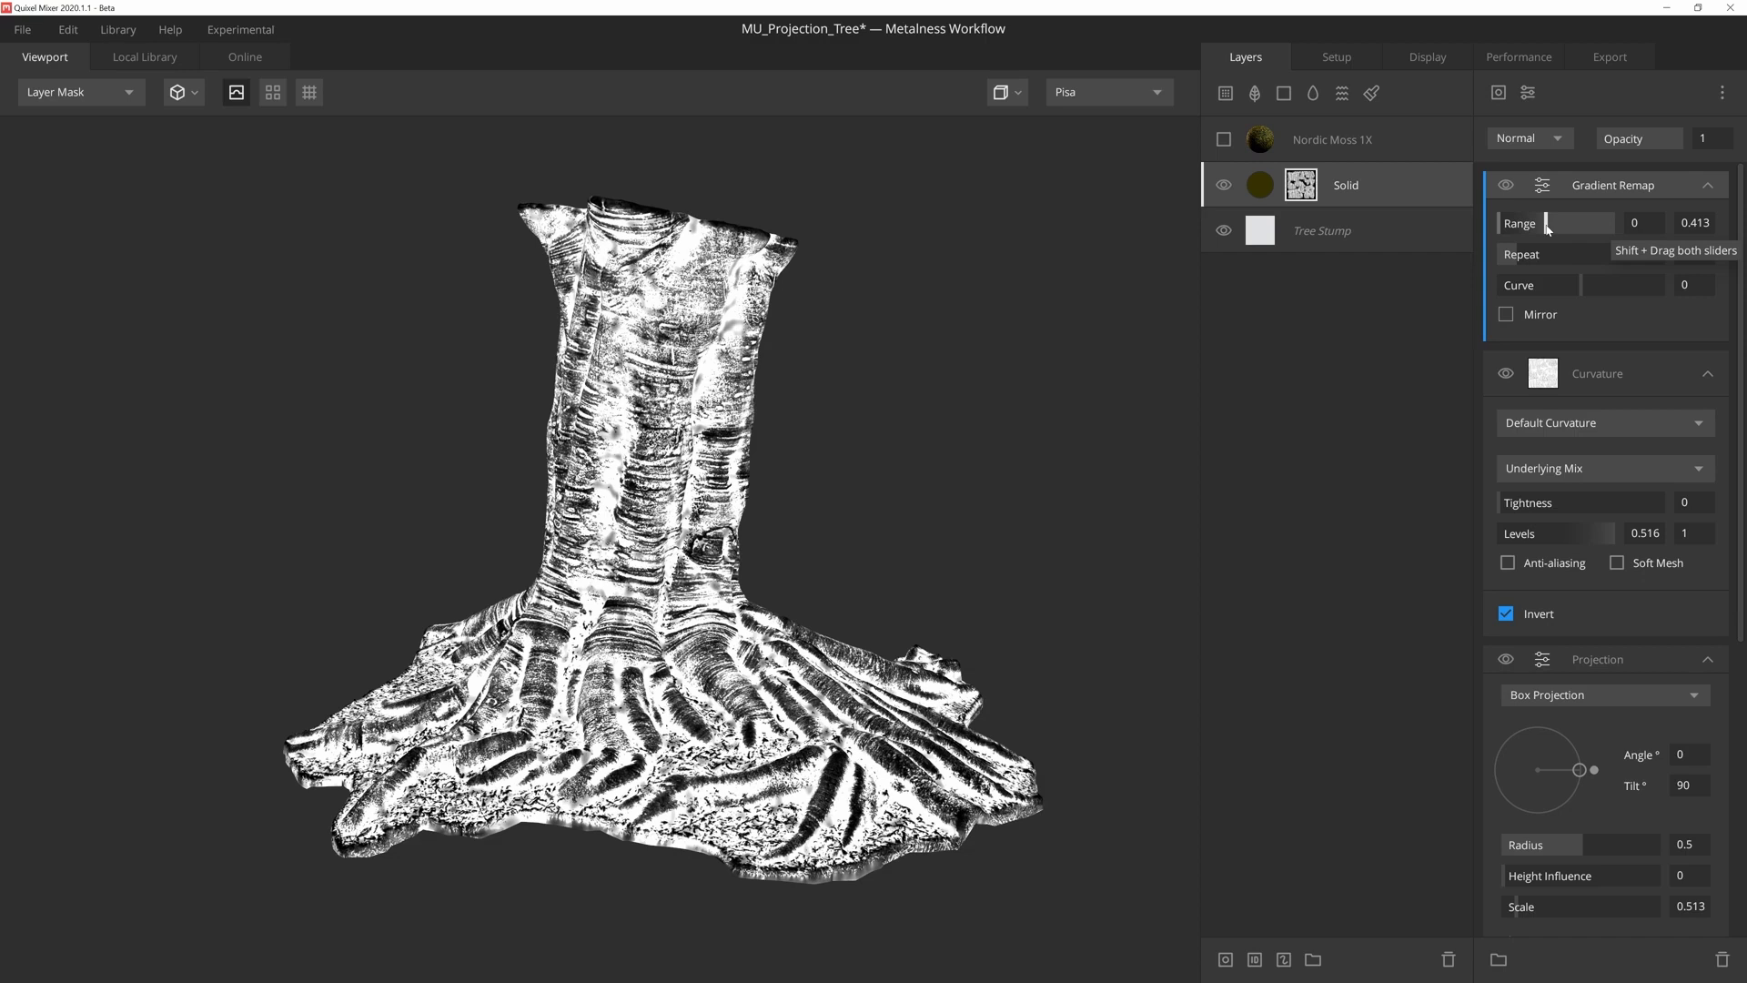
pyautogui.press('m')
pyautogui.moveTo(1092, 410); pyautogui.dragTo(1048, 413)
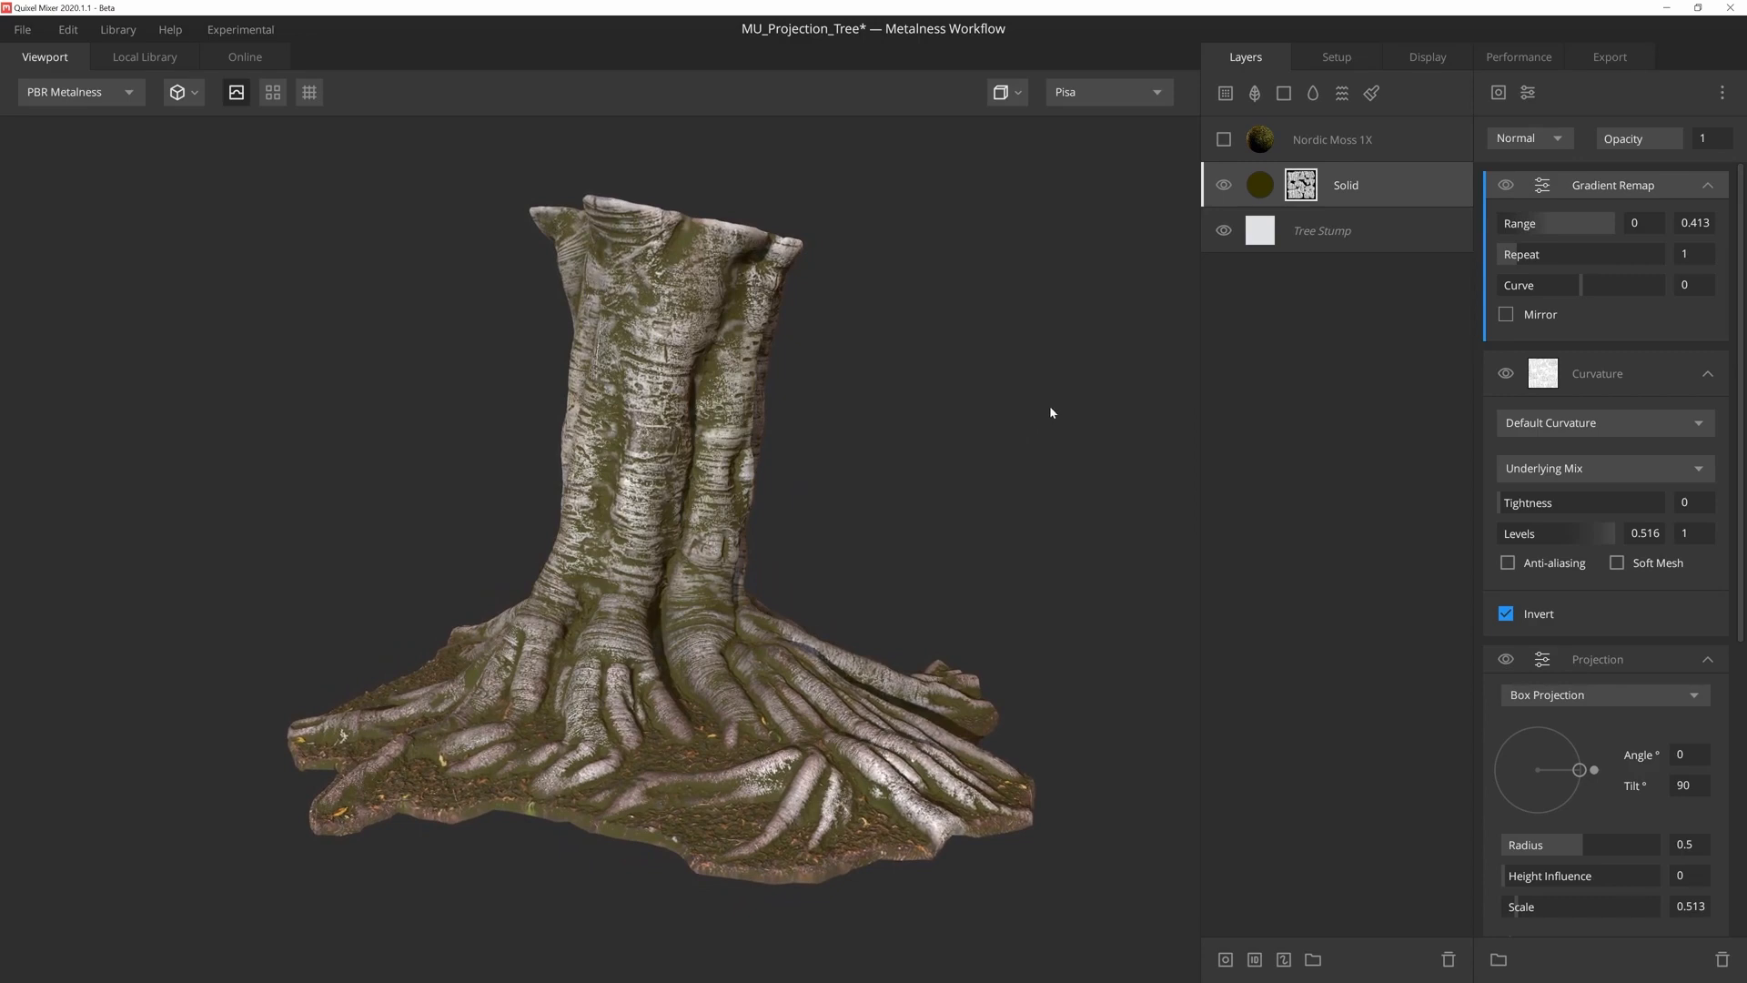
# - Make the Nordic Moss 1X layer visible, clip it to the masked Solid layer below and inspect the moss on the stump
pyautogui.click(1224, 141)
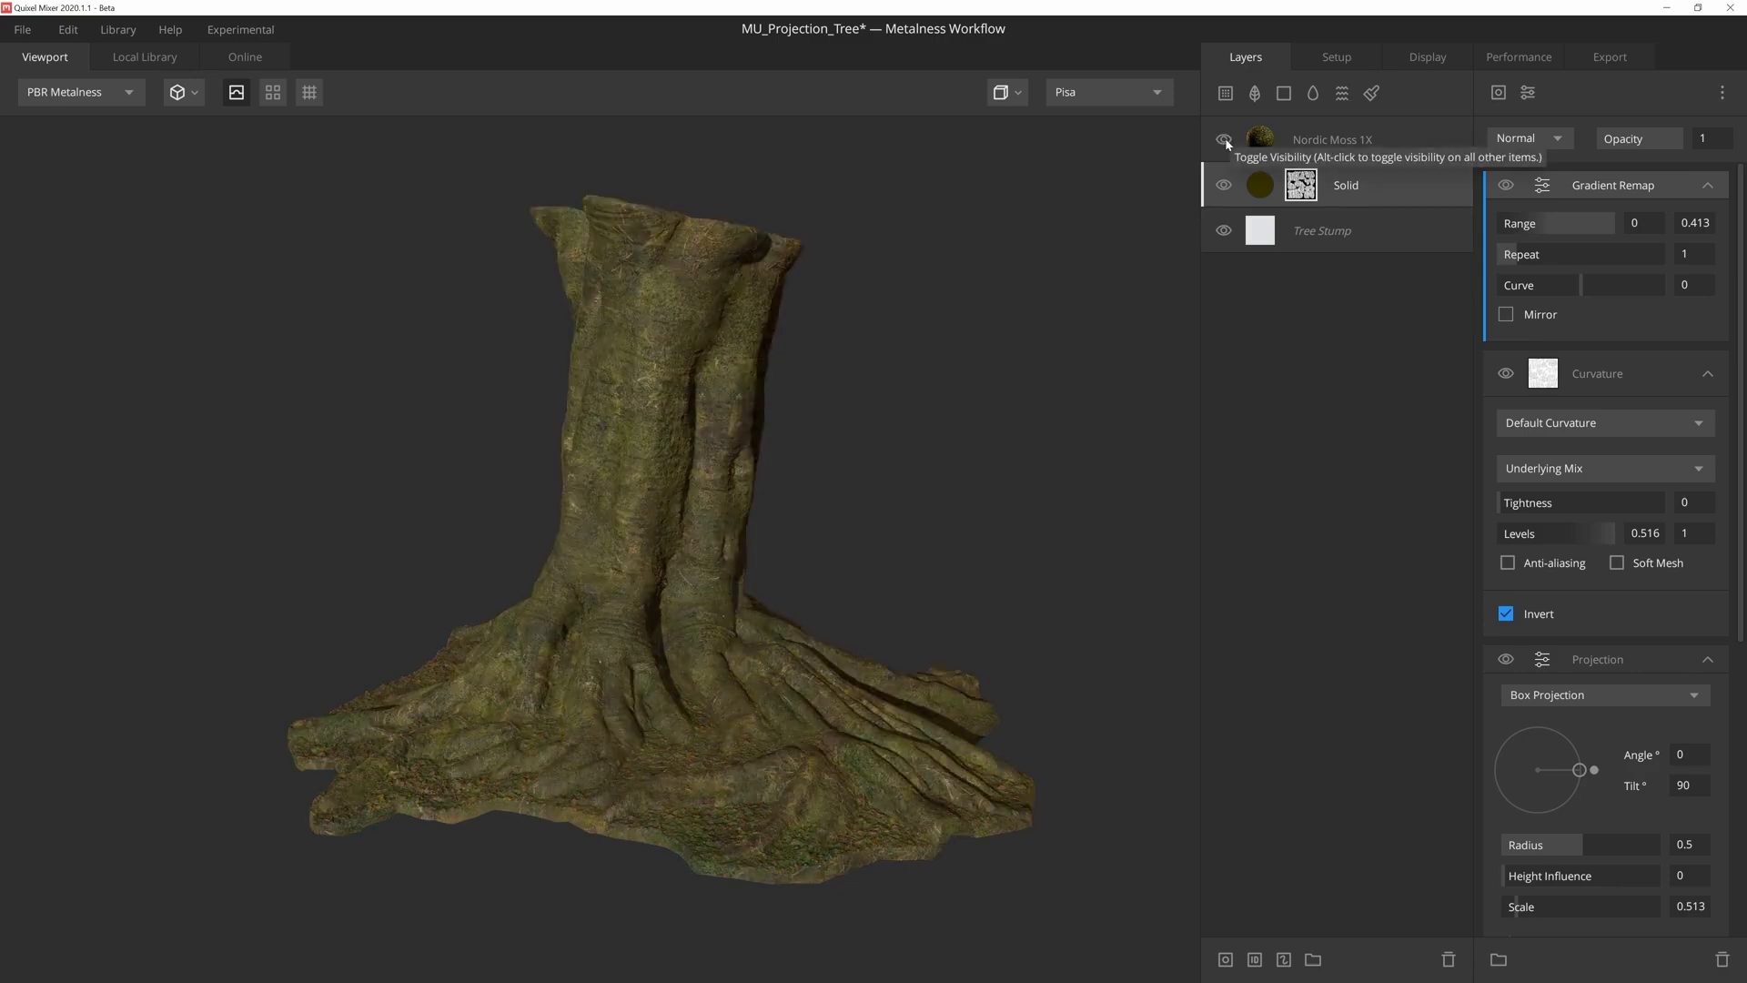
pyautogui.click(1355, 151)
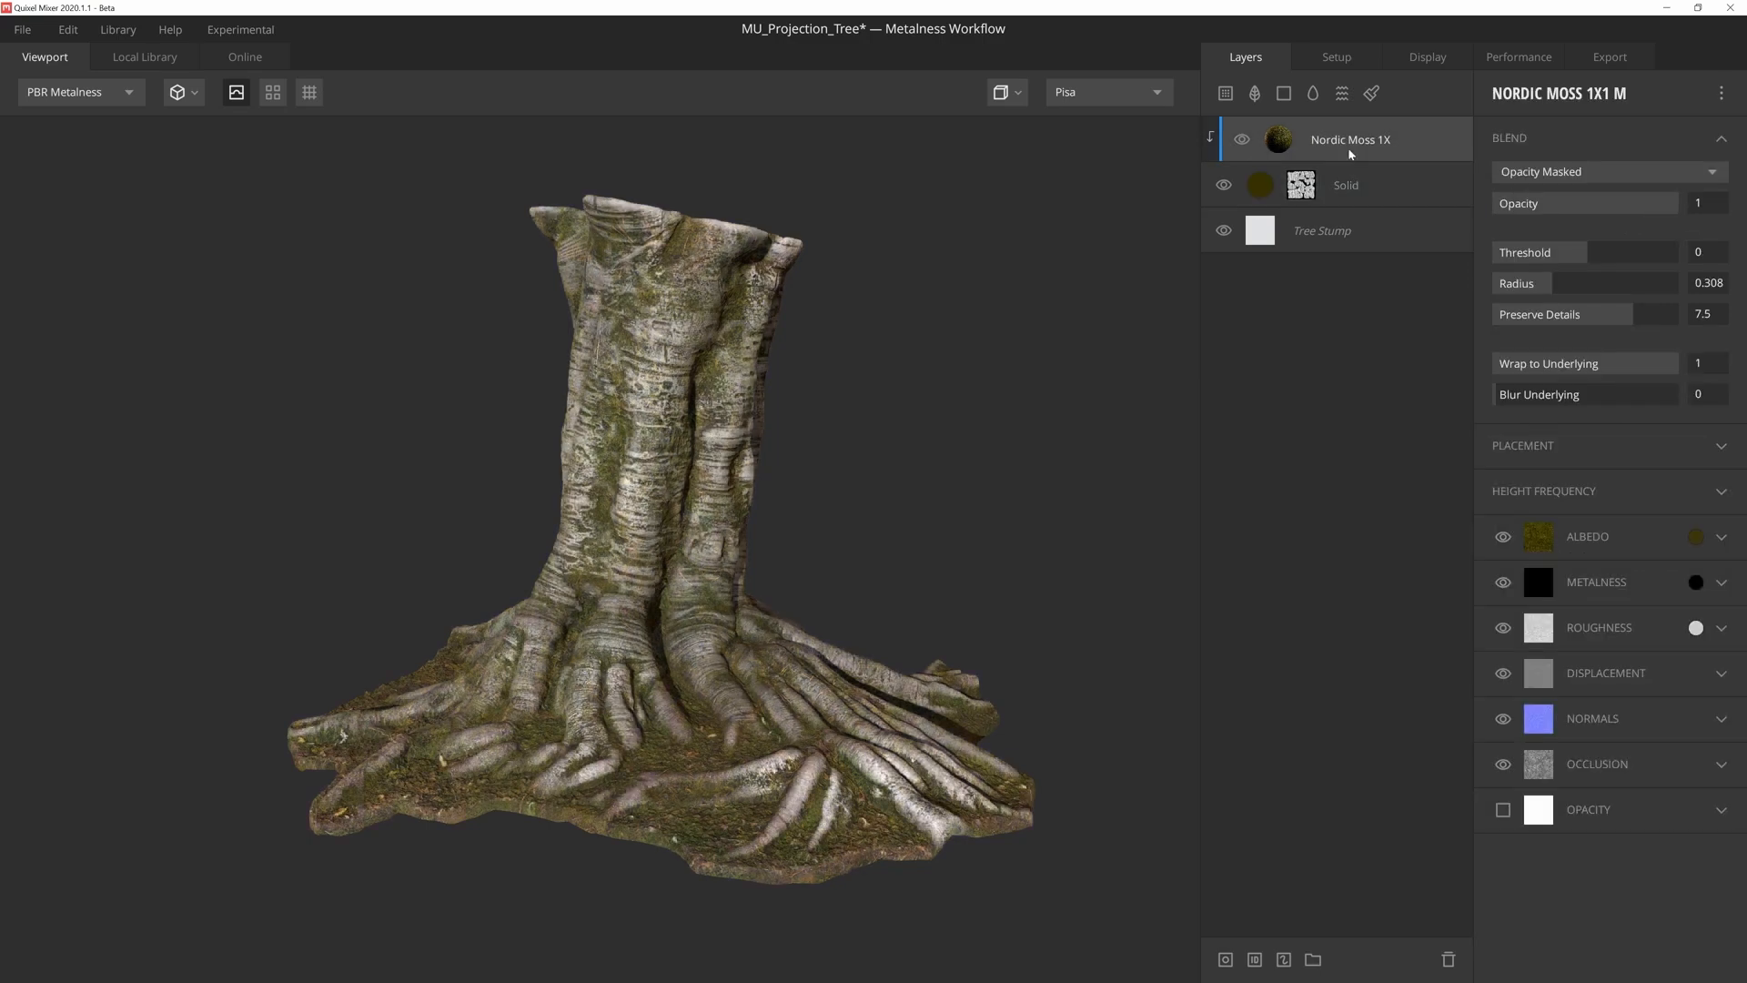
pyautogui.scroll(5, 913, 436)
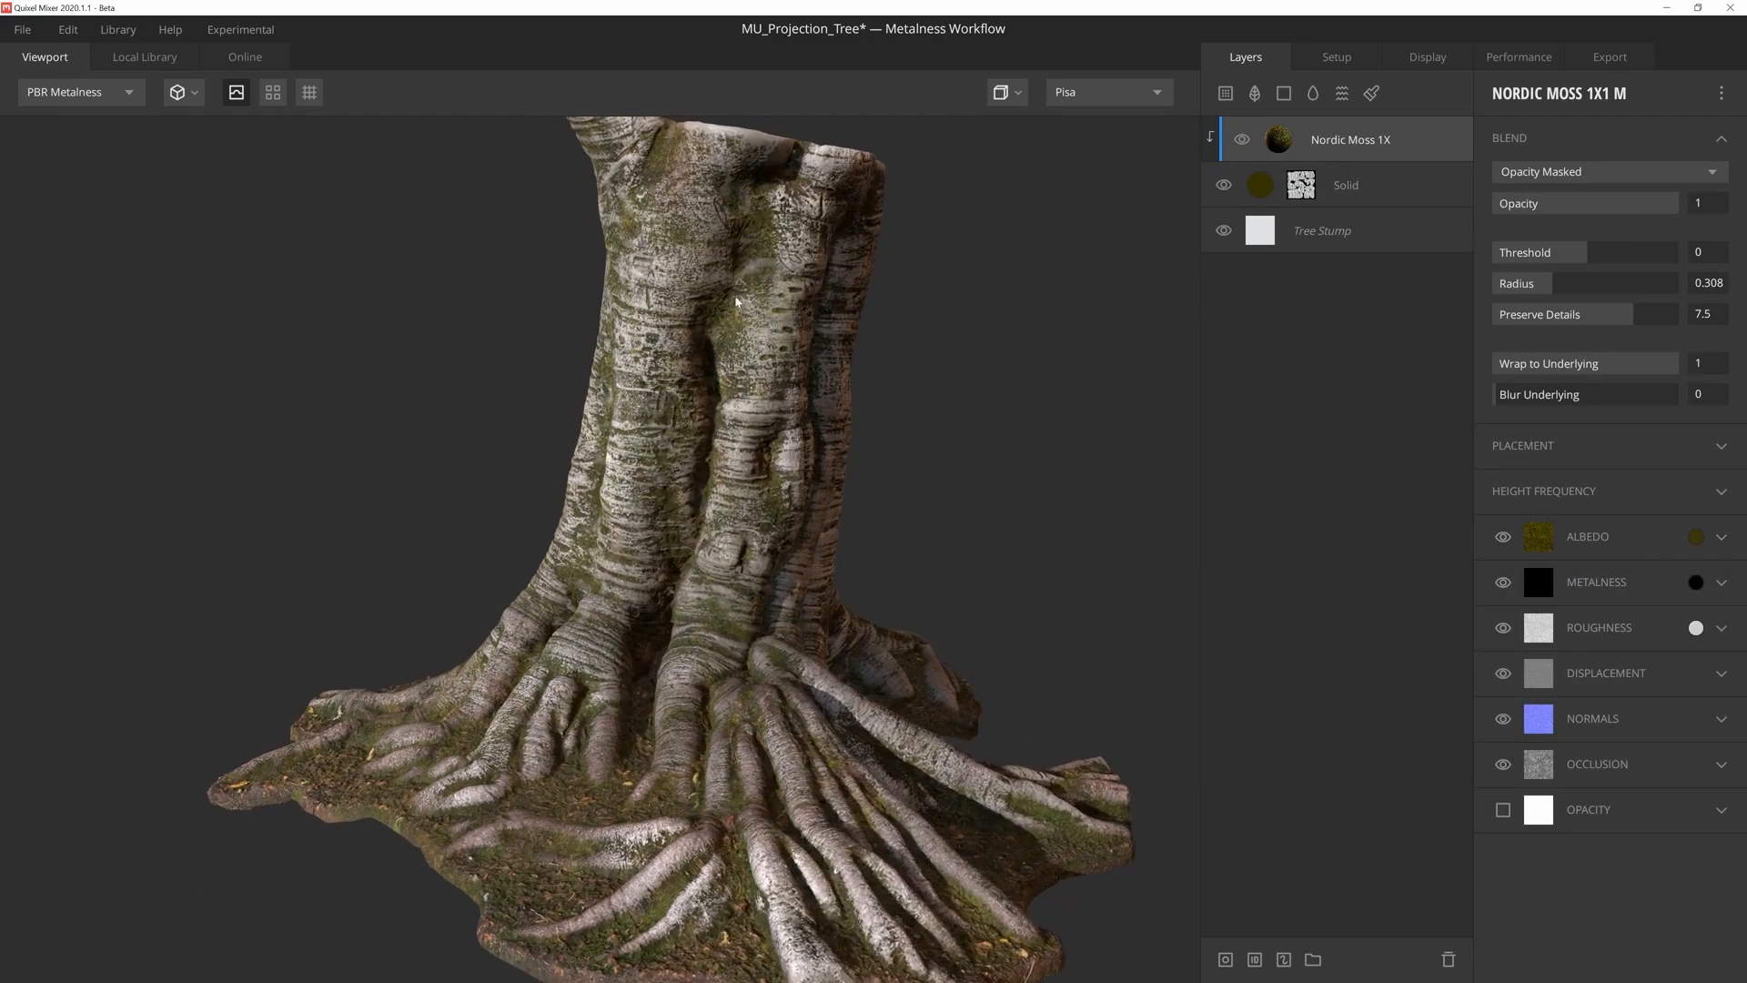
pyautogui.moveTo(689, 533); pyautogui.dragTo(836, 648)
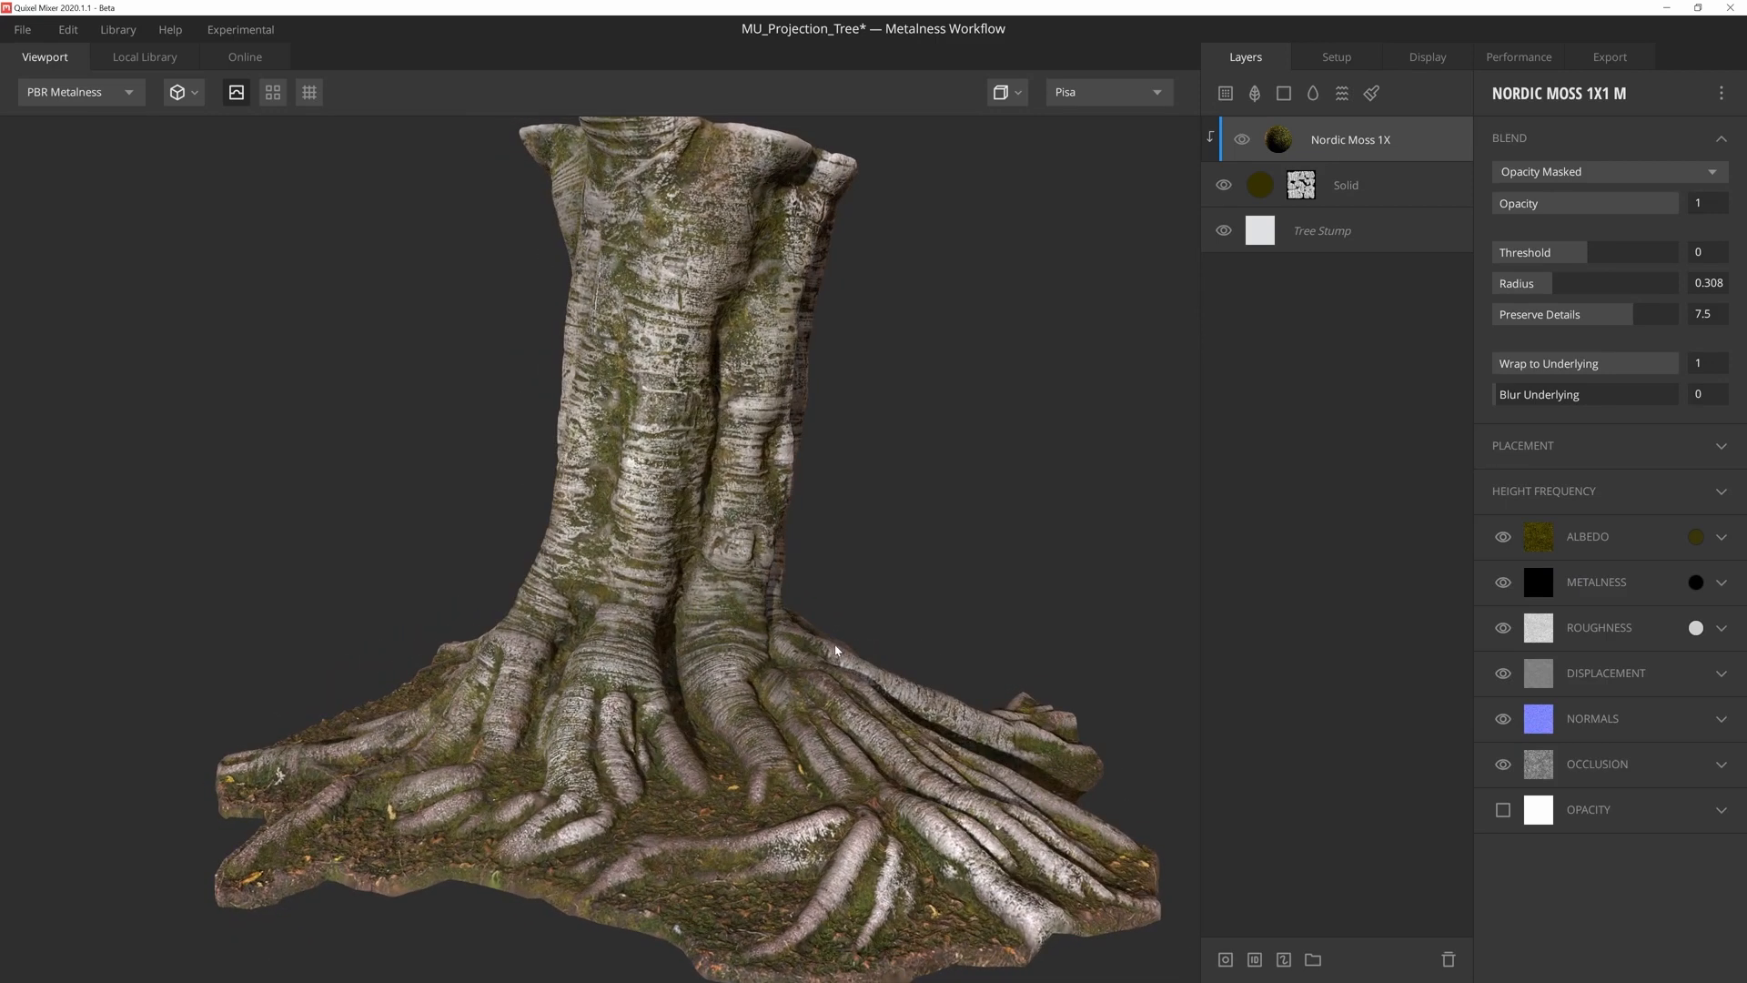